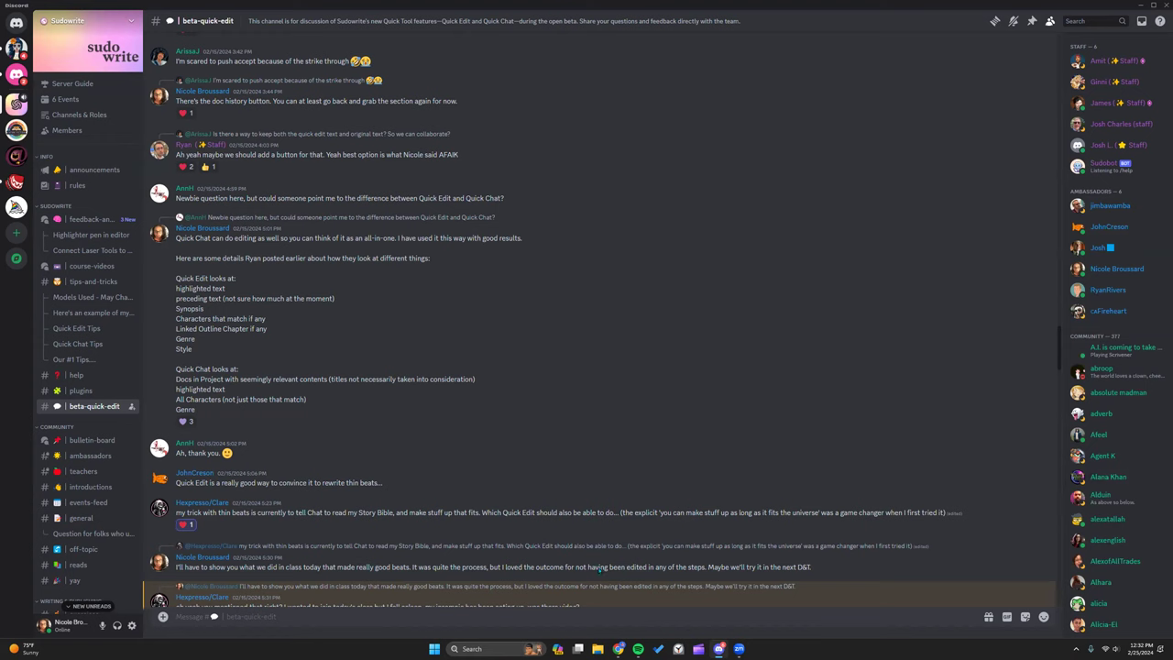
Step: Switch to the Quick Tools document in Google Docs and review the lists of what Quick Edit and Quick Chat look at
left_click(618, 647)
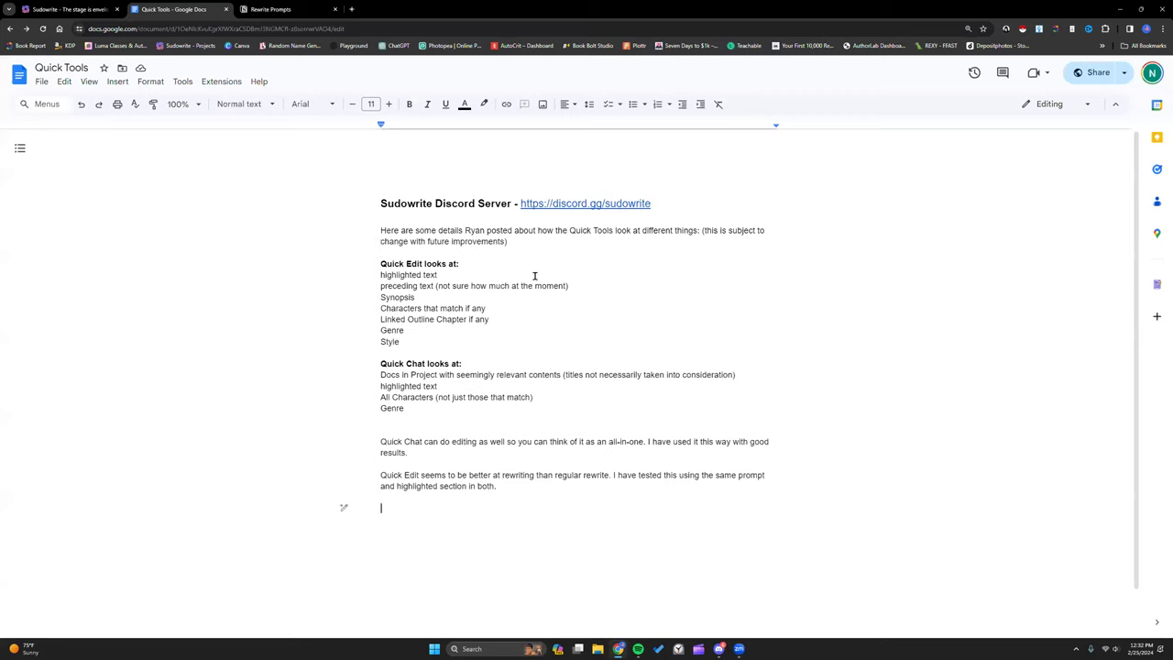
left_click_drag(378, 264, 471, 411)
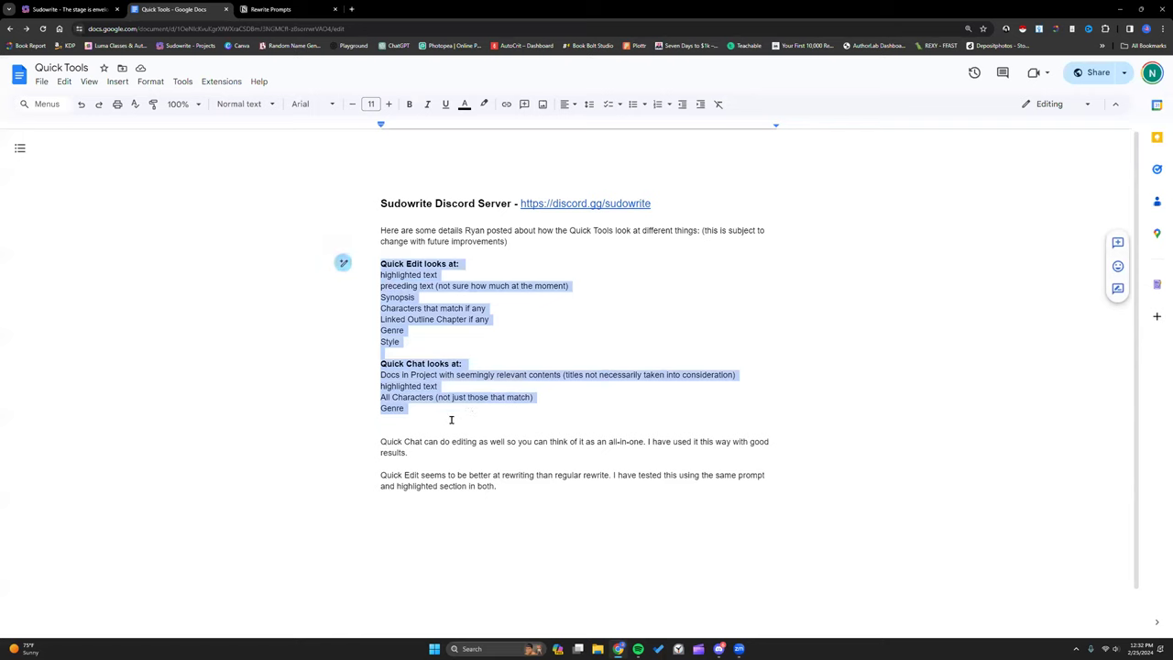
left_click(516, 489)
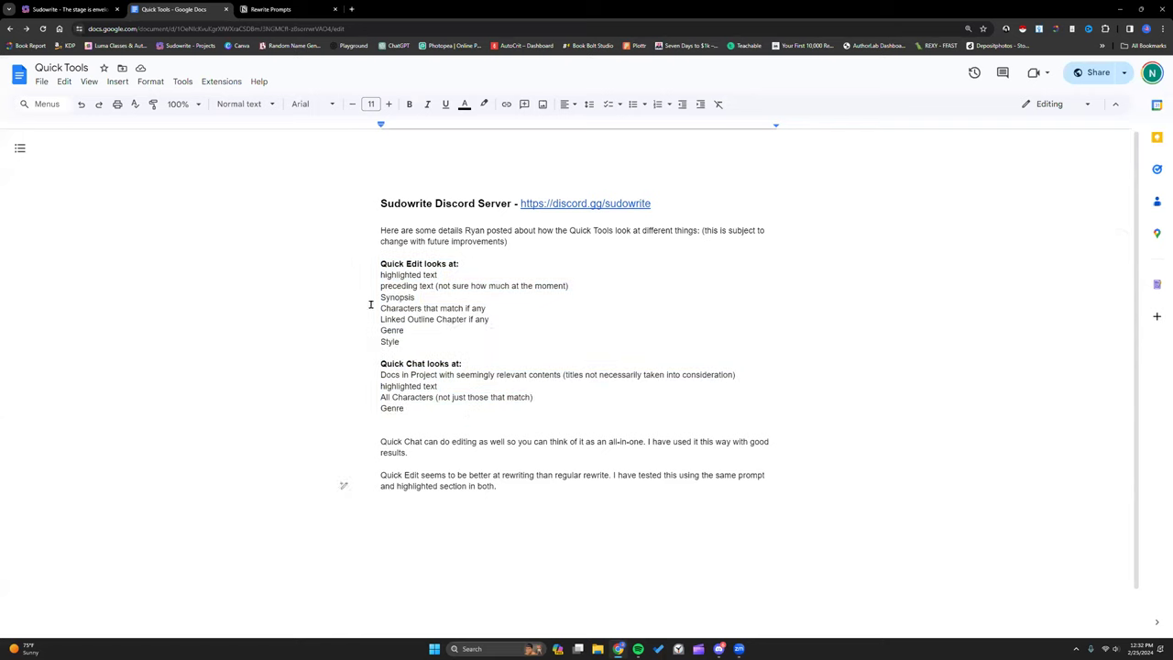
Step: Return to Discord and review the beta-quick-edit post listing what Quick Edit and Quick Chat look at
key("alt+Tab")
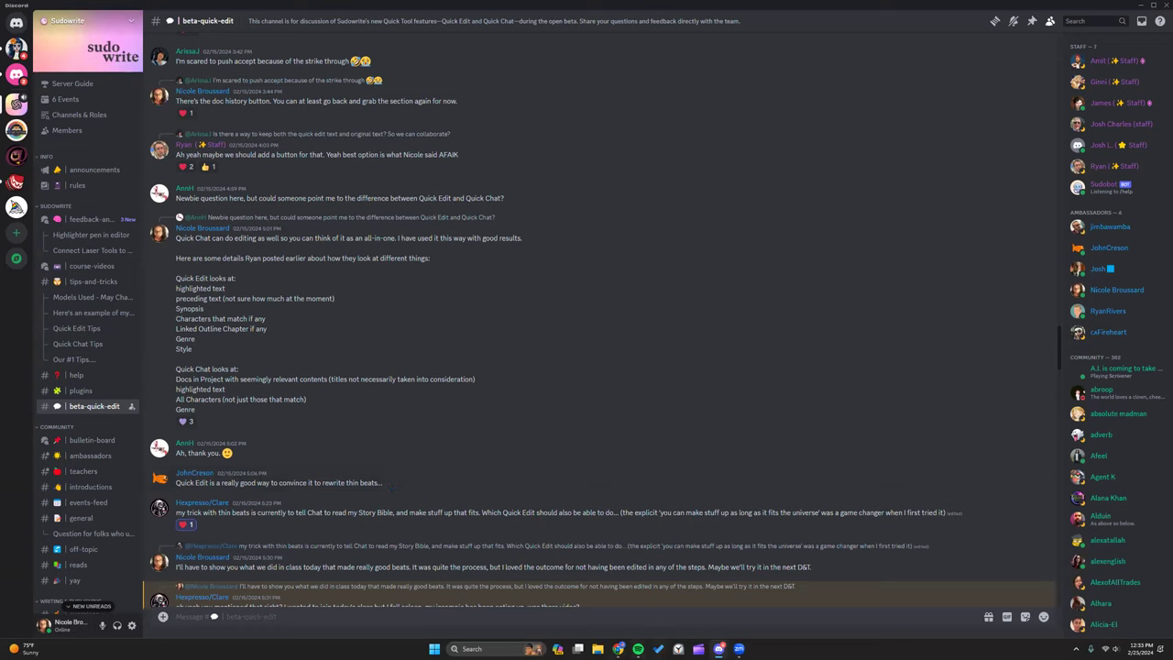
key("alt+Tab")
left_click(82, 9)
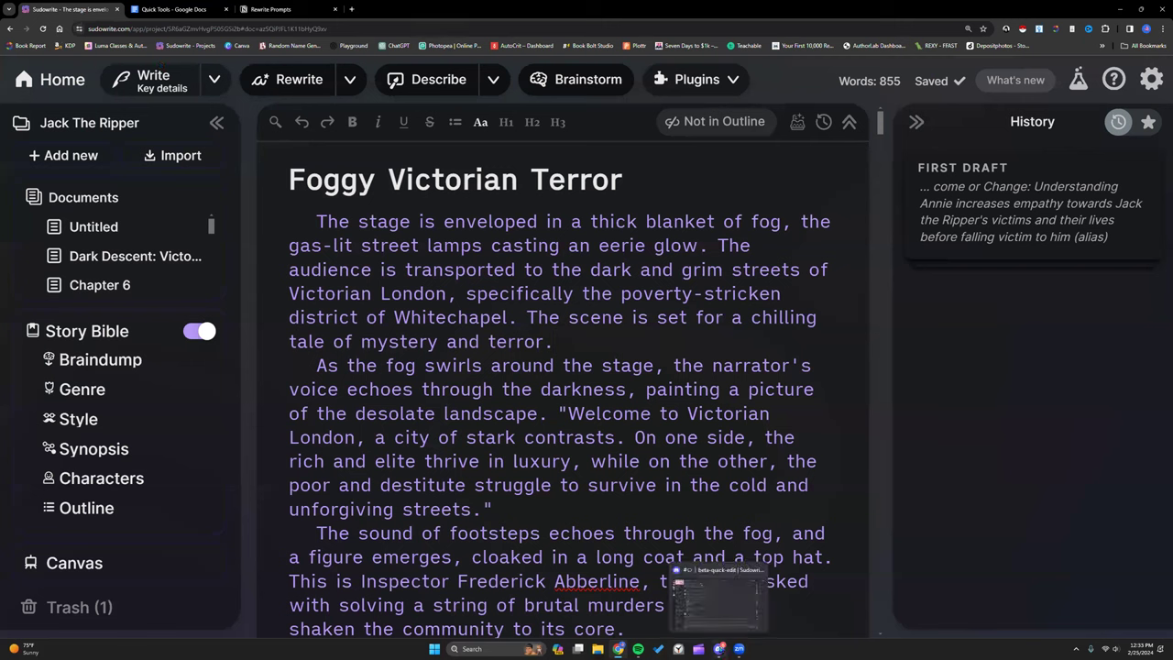
left_click(719, 649)
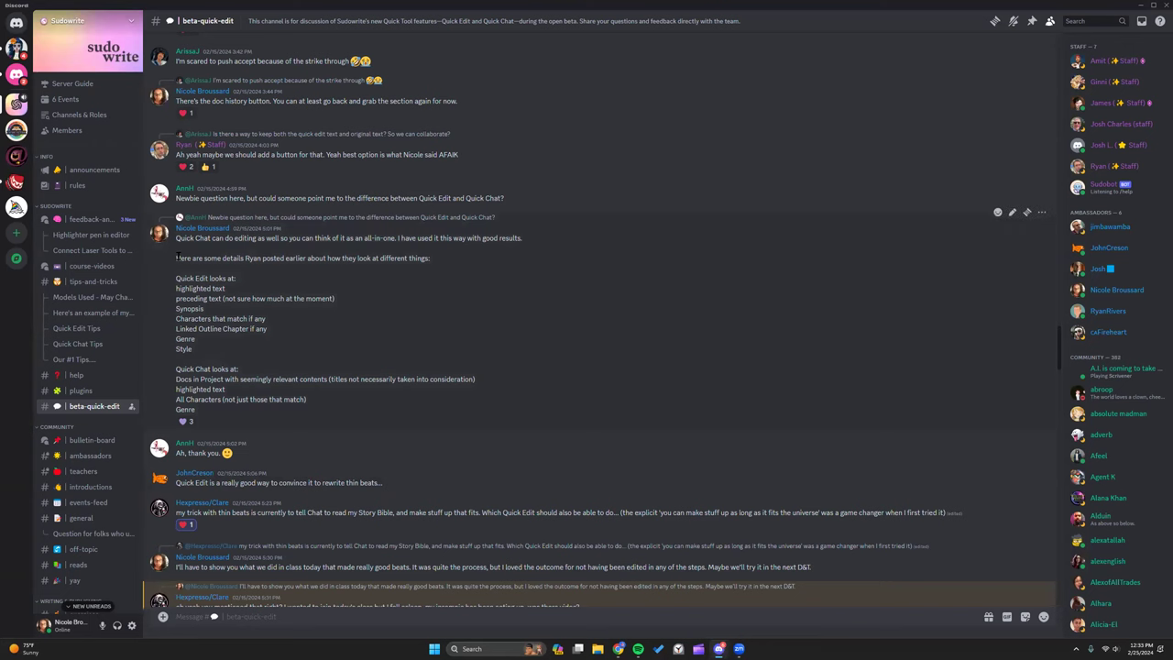
left_click_drag(177, 257, 301, 389)
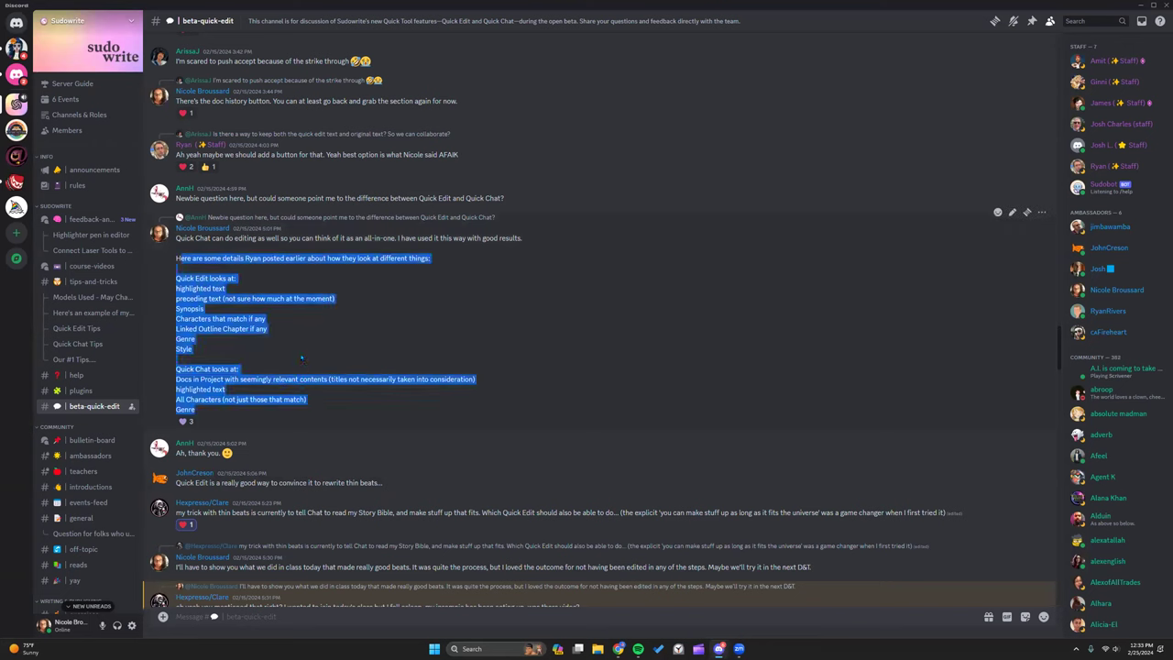
left_click(248, 277)
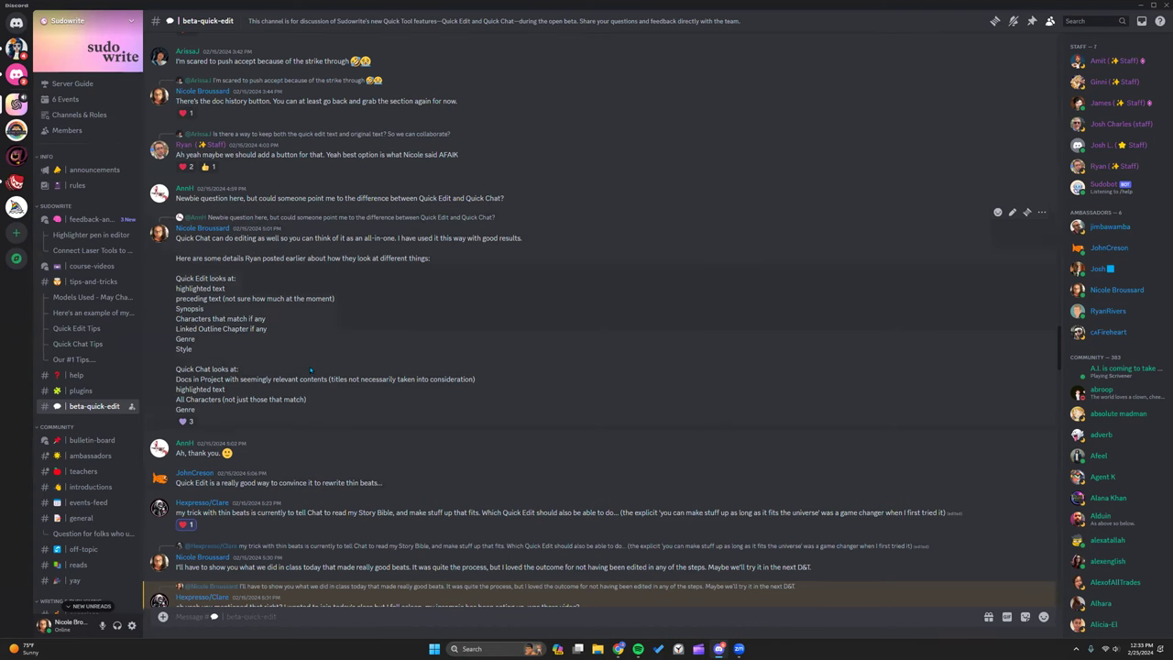
Step: In the Sudowrite document Foggy Victorian Terror, select the text from "The stage is enveloped" through the paragraph ending "to make ends meet."
scroll(636, 329, "up", 1)
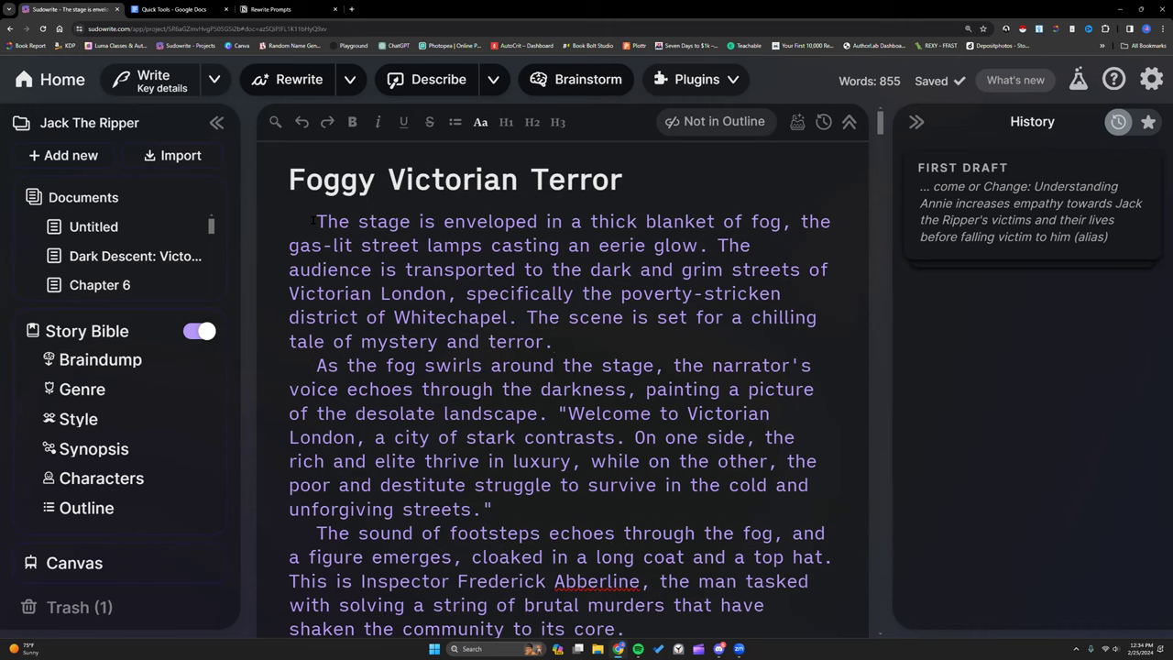
left_click_drag(315, 221, 552, 341)
scroll(552, 341, "down", 2)
scroll(568, 366, "down", 3)
left_click(410, 364, "shift")
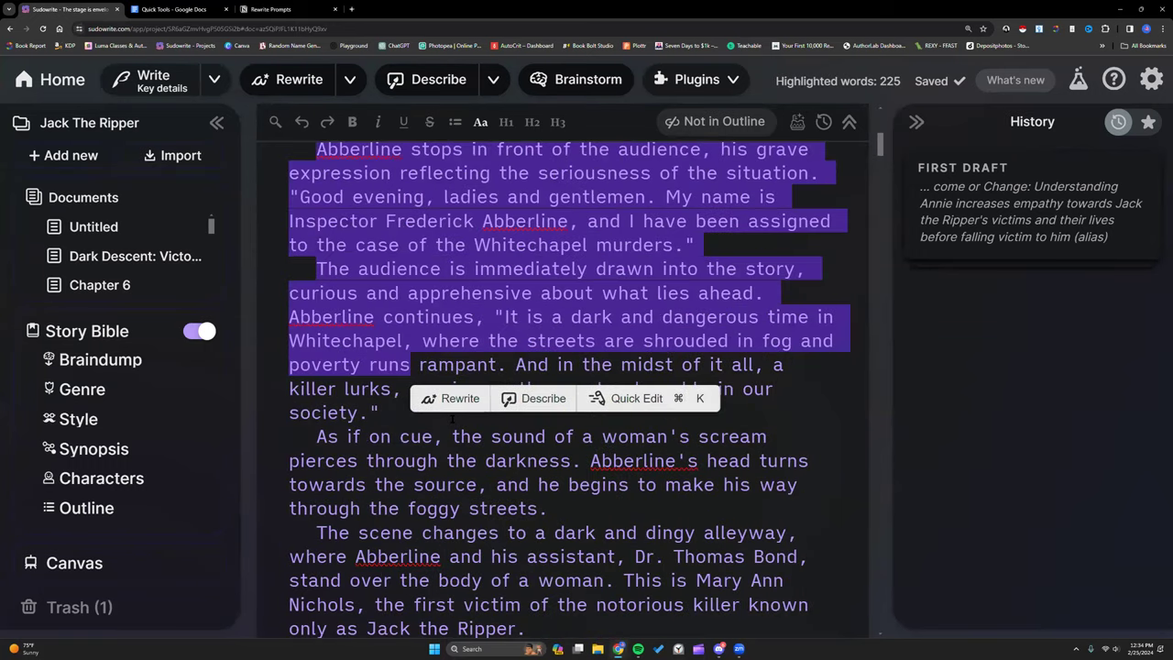
scroll(452, 419, "down", 5)
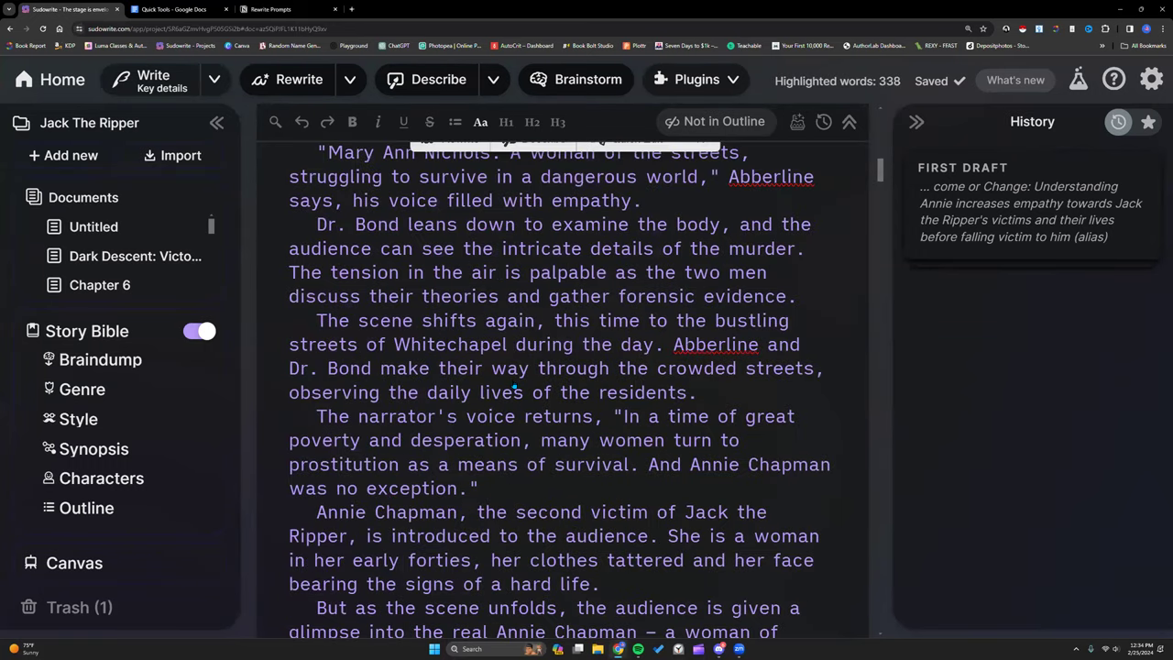
scroll(514, 389, "down", 5)
scroll(514, 385, "down", 3)
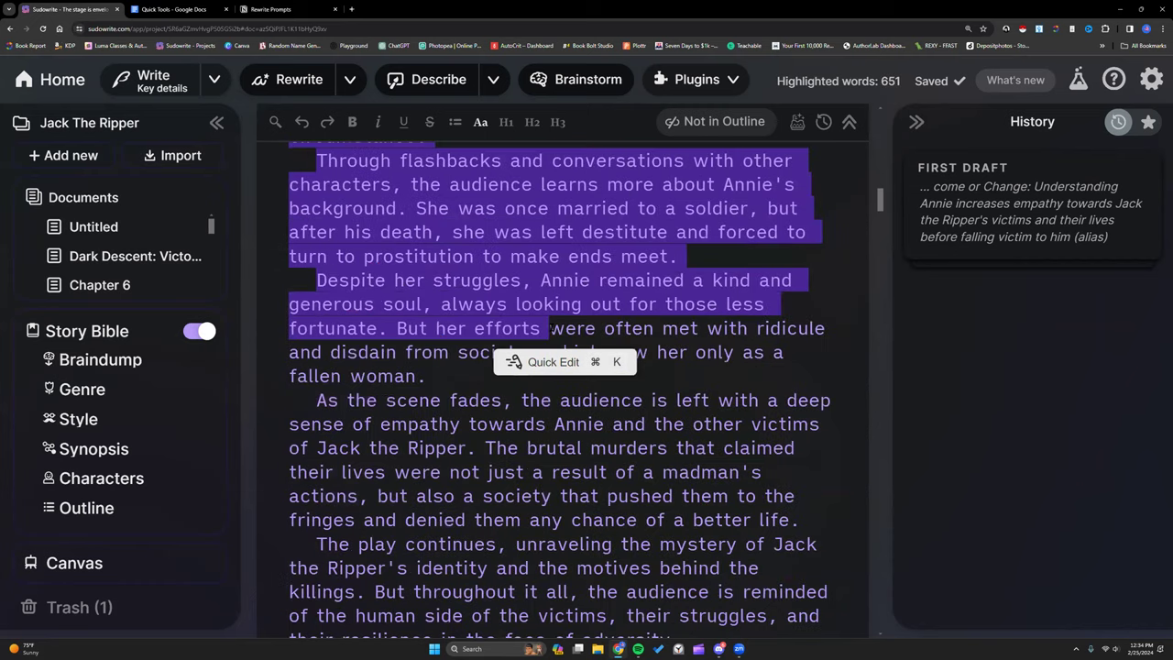
left_click_drag(548, 328, 698, 261)
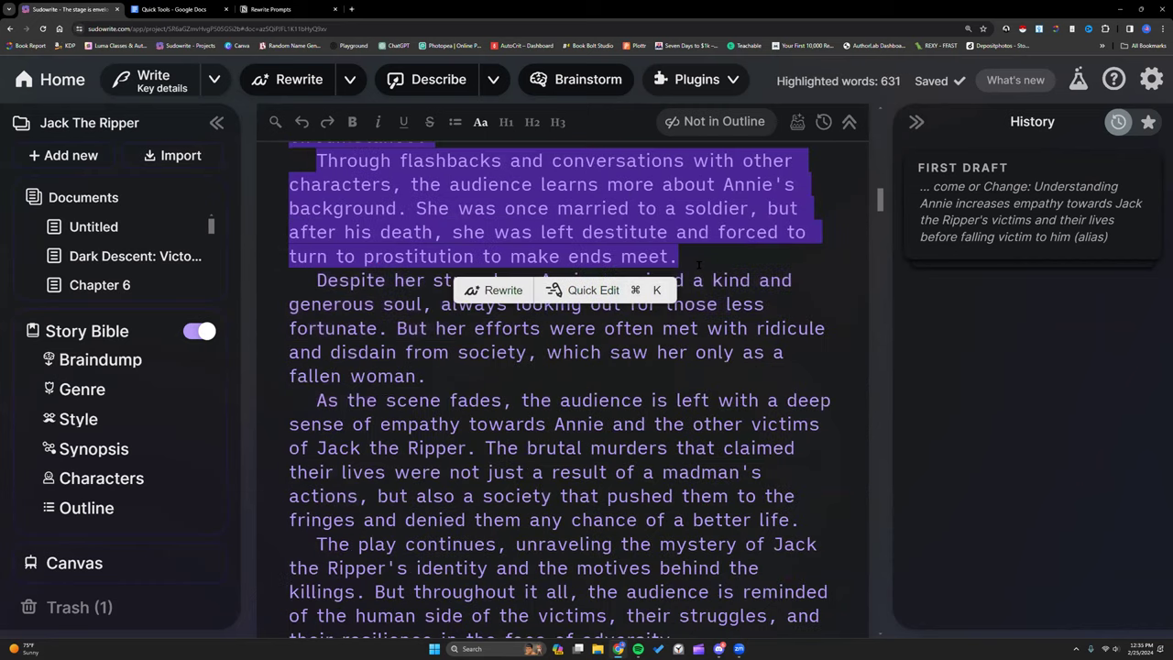
scroll(699, 265, "up", 1)
scroll(684, 308, "up", 1)
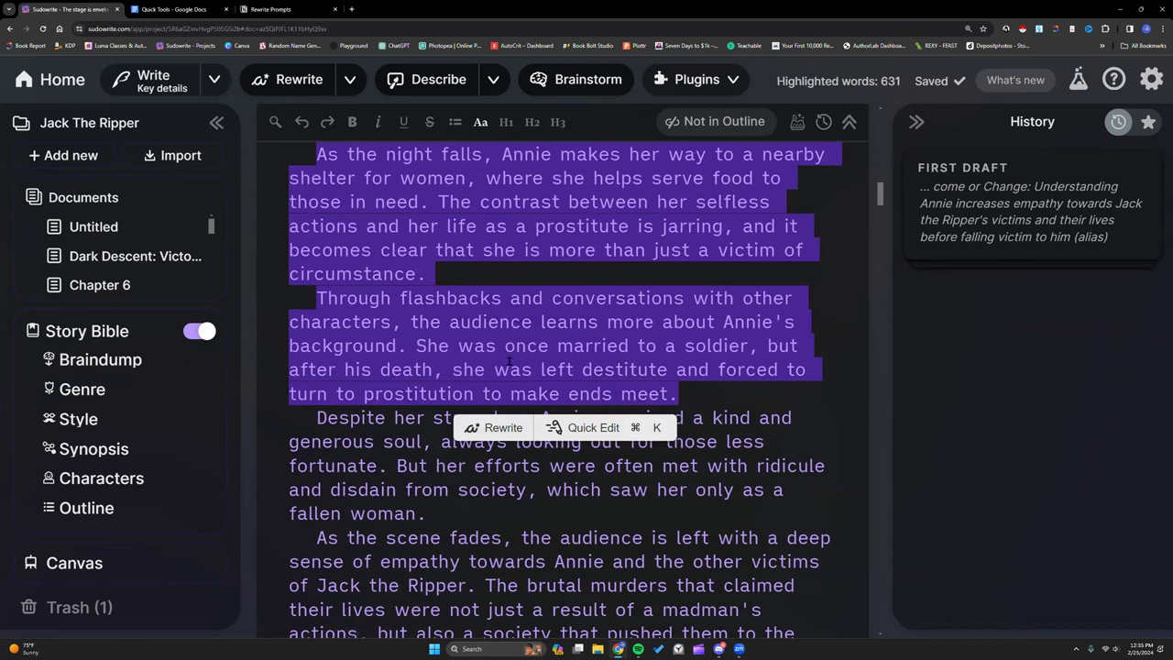
Step: Generate a customized Rewrite of the selected passage with the instruction "remove any reference to a stage, audience, or reader."
left_click(503, 431)
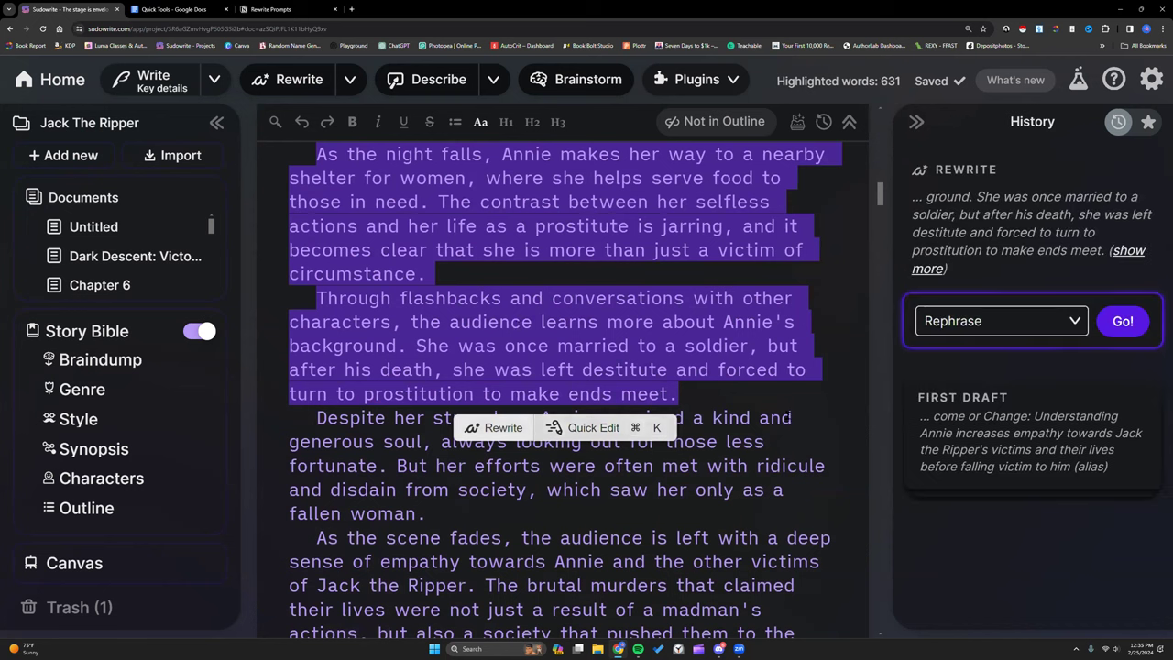
left_click(1074, 320)
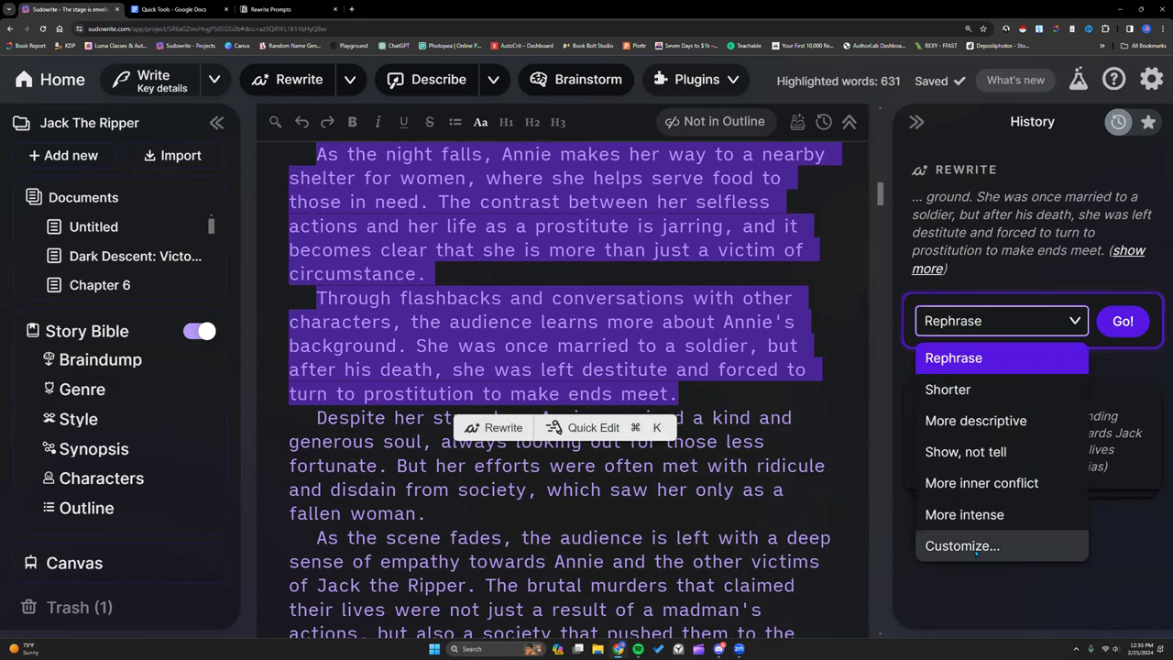
left_click(962, 545)
left_click(953, 383)
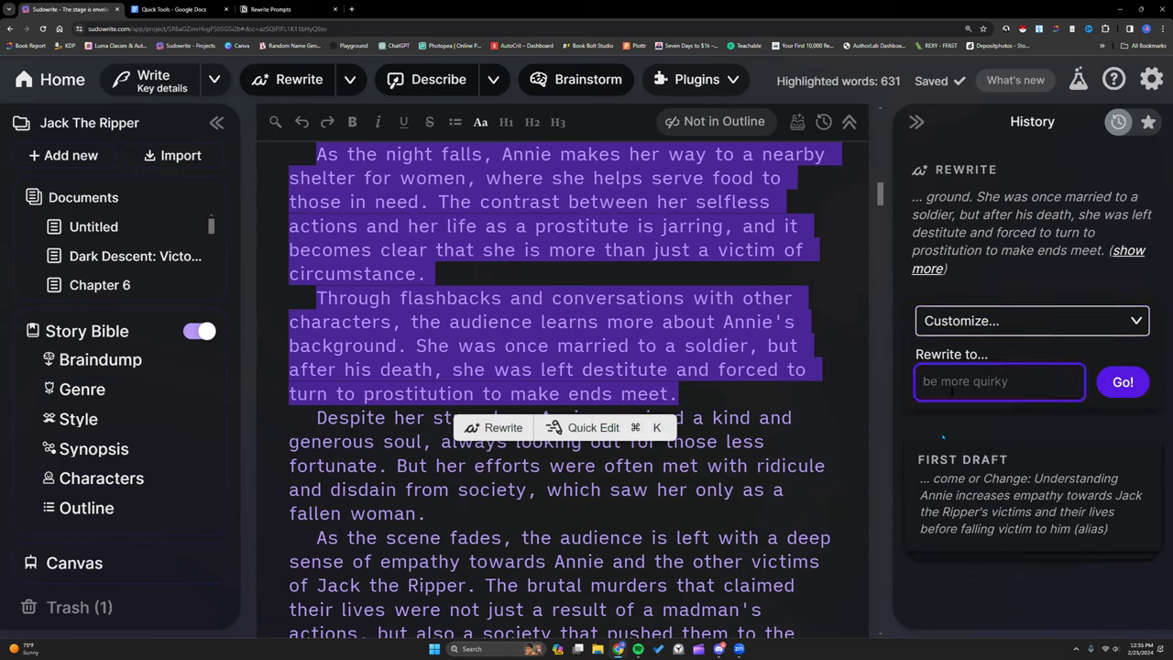
type("remove any reference to a stage, aud")
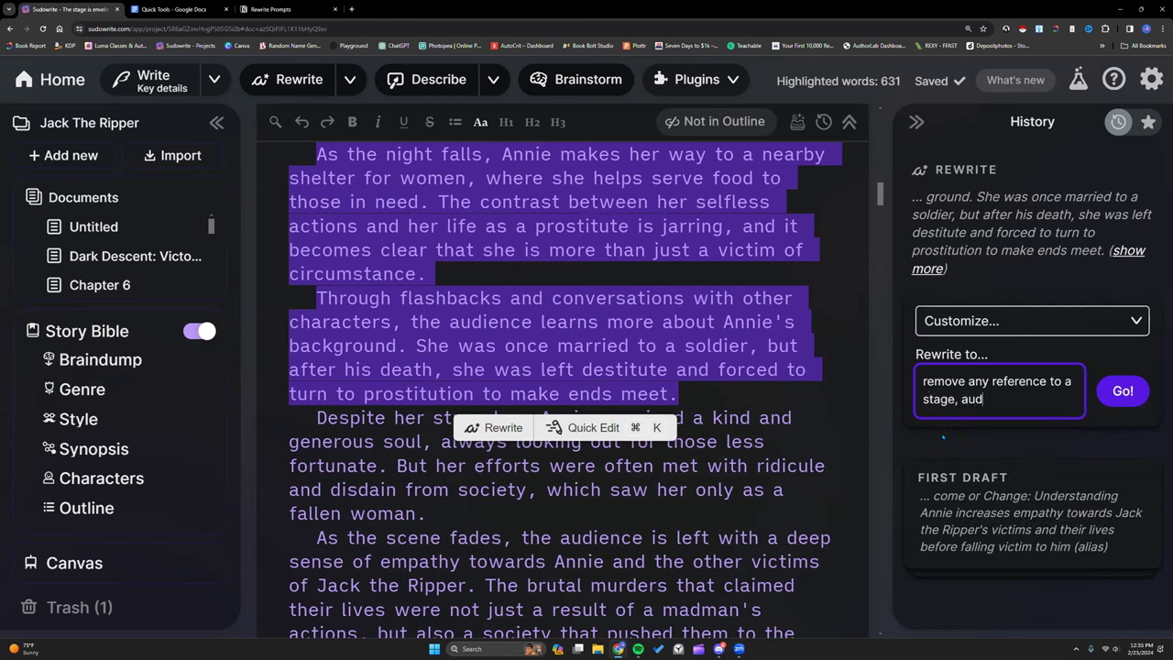
type("ience, or reader.")
left_click_drag(1074, 400, 803, 438)
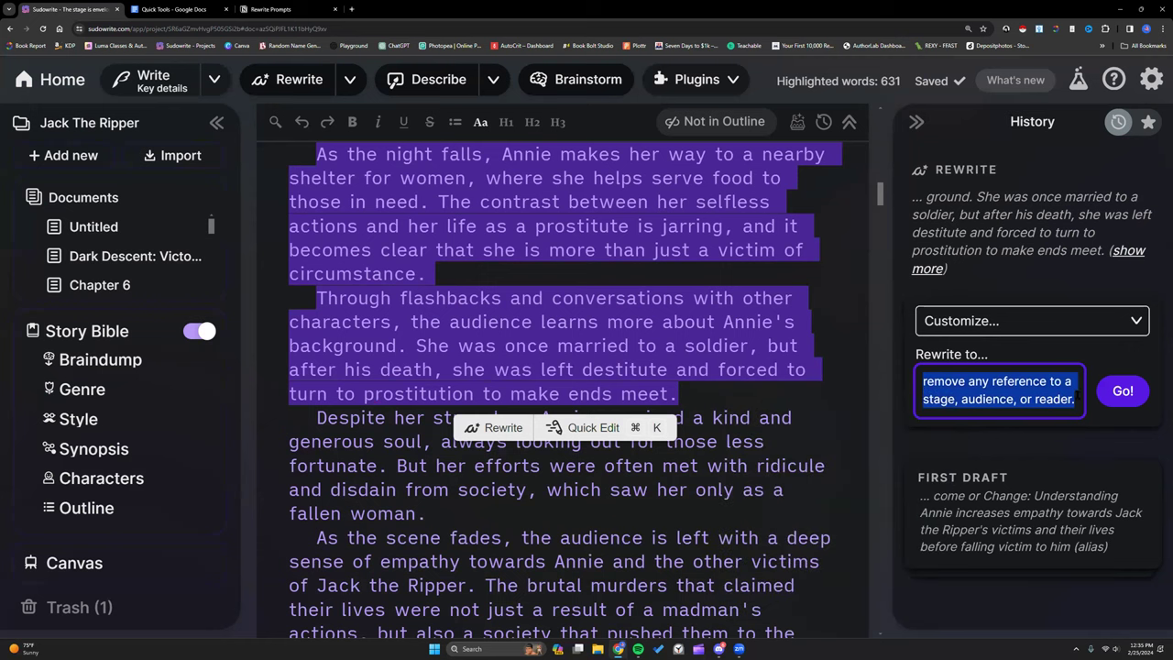
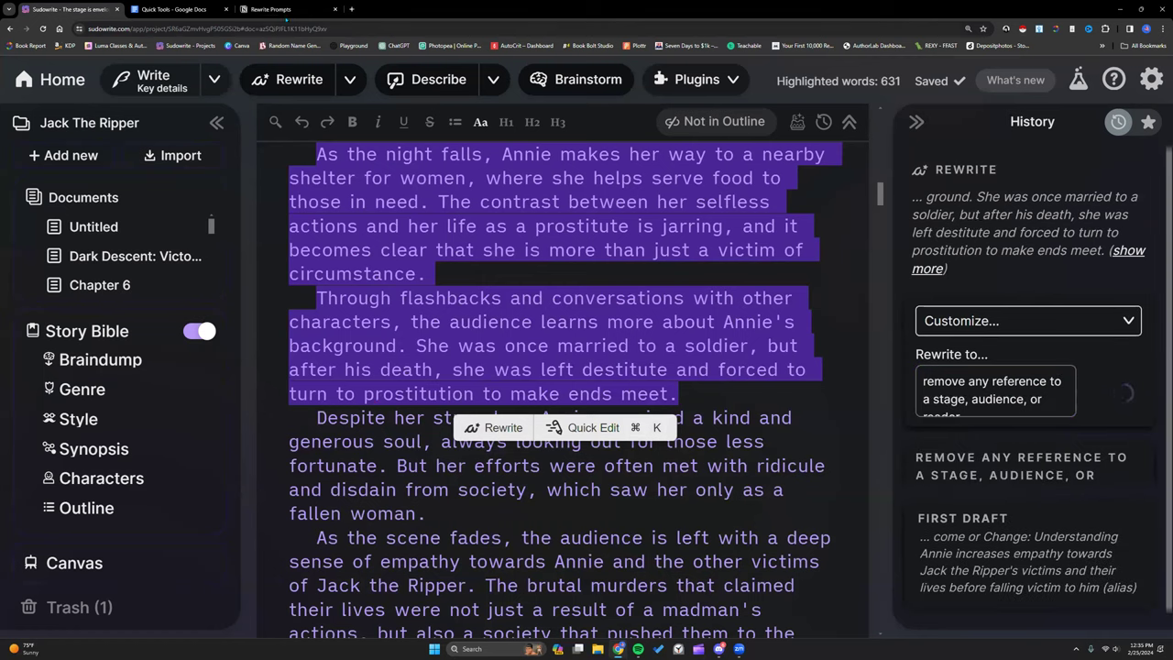
Step: In the Rewrite Prompts page in Notion, expand and read the "Good for customize rewrite or Quick Edit" prompts, and collapse the section again
left_click(289, 10)
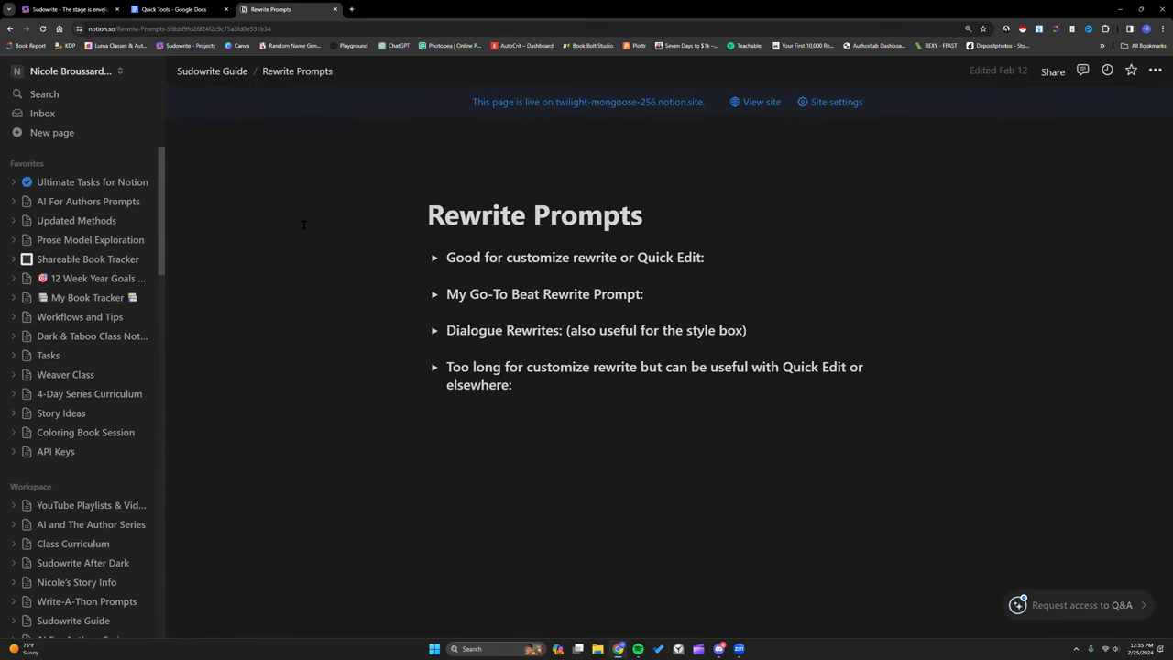
left_click(434, 257)
scroll(626, 312, "down", 1)
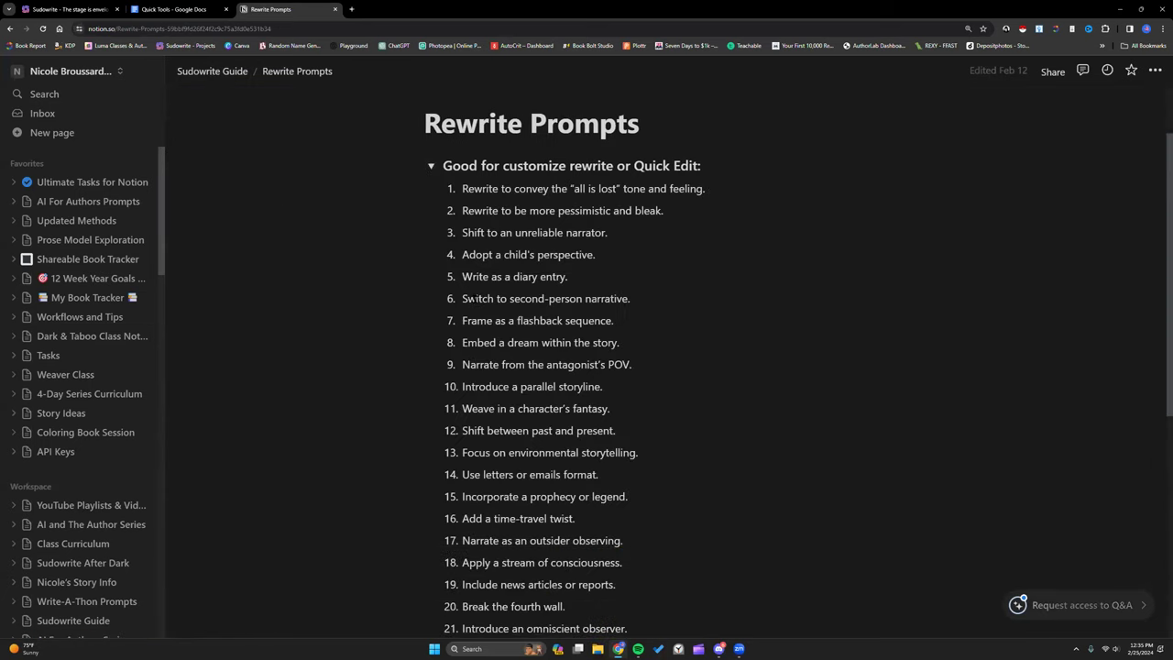
scroll(459, 259, "down", 1)
scroll(459, 259, "down", 2)
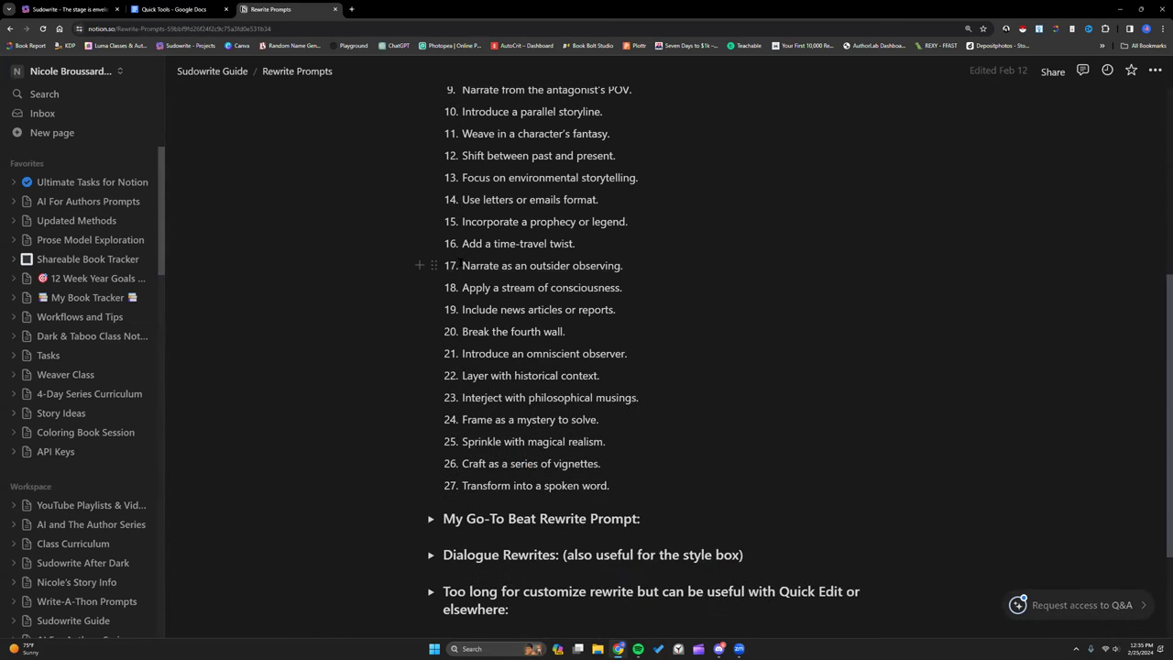
scroll(459, 265, "up", 1)
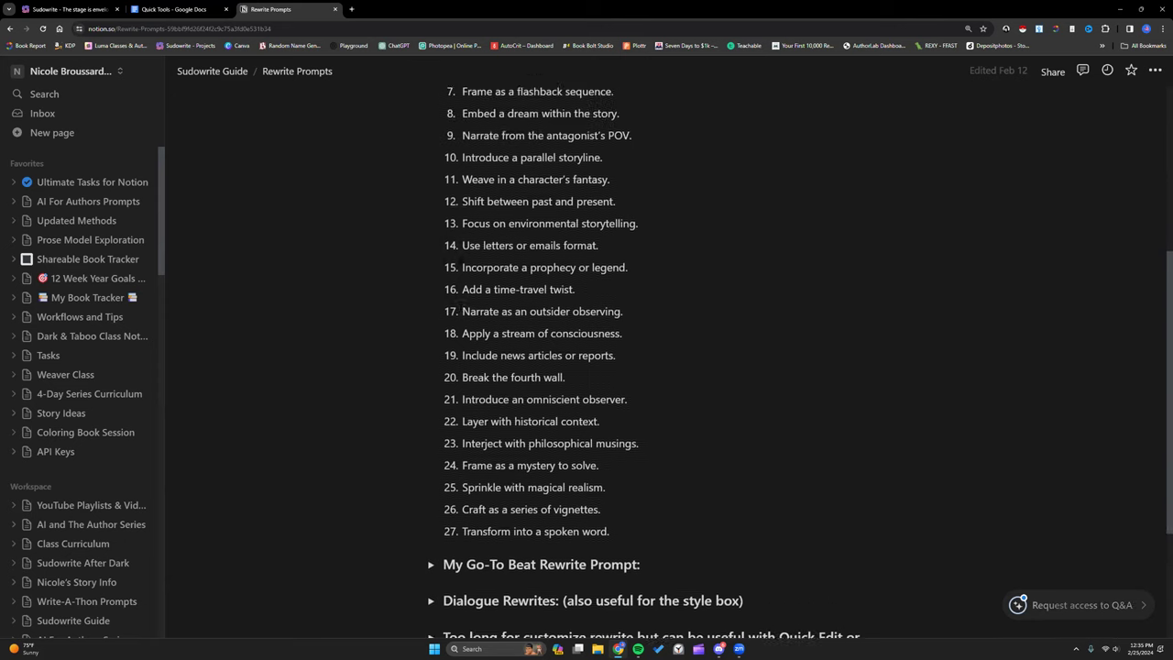
scroll(460, 263, "up", 1)
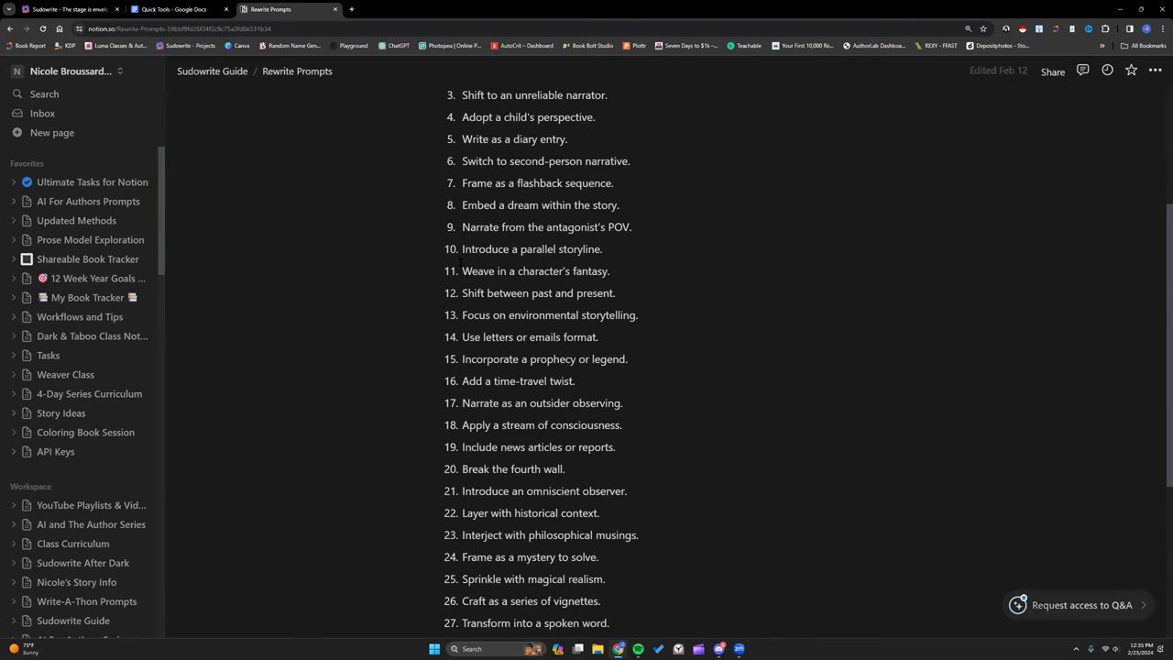
scroll(509, 232, "up", 1)
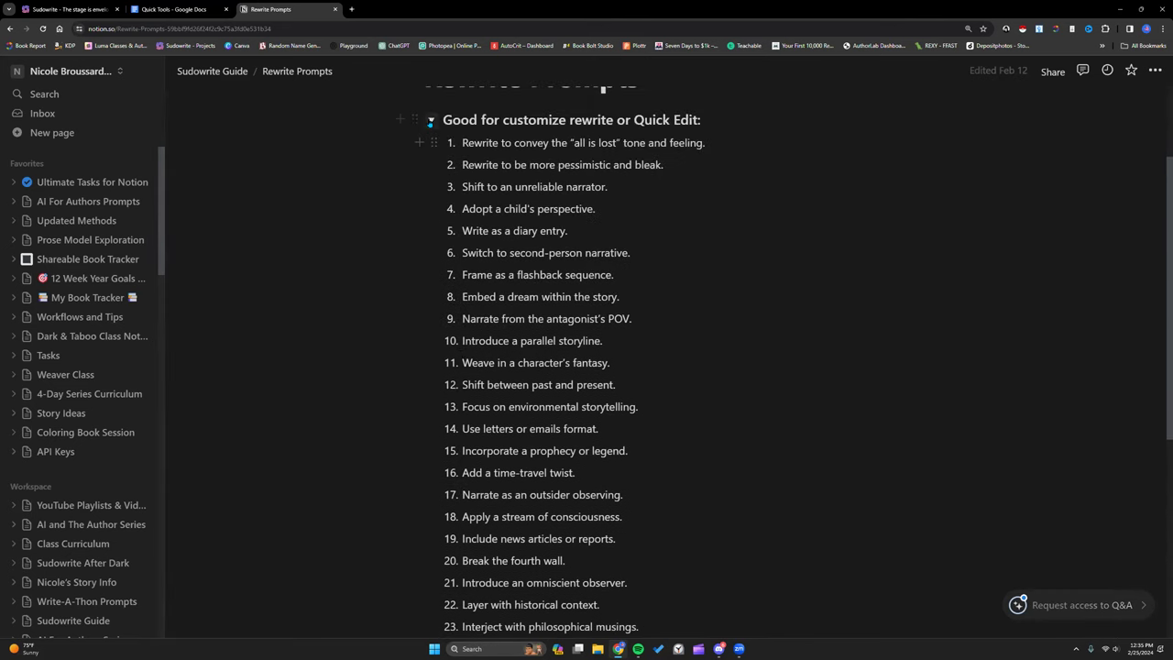
left_click(430, 125)
Step: Expand the "Dialogue Rewrites" section, look through its prompts, and collapse it again
left_click(435, 332)
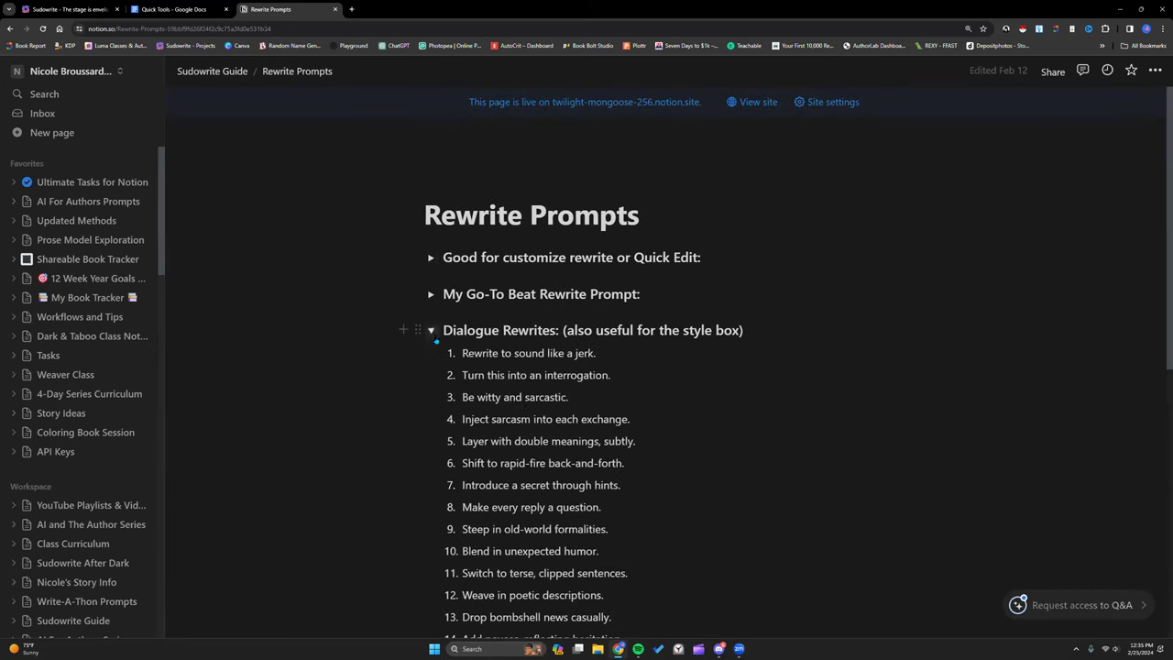
scroll(540, 403, "down", 2)
scroll(542, 403, "down", 1)
scroll(542, 403, "up", 5)
left_click(434, 330)
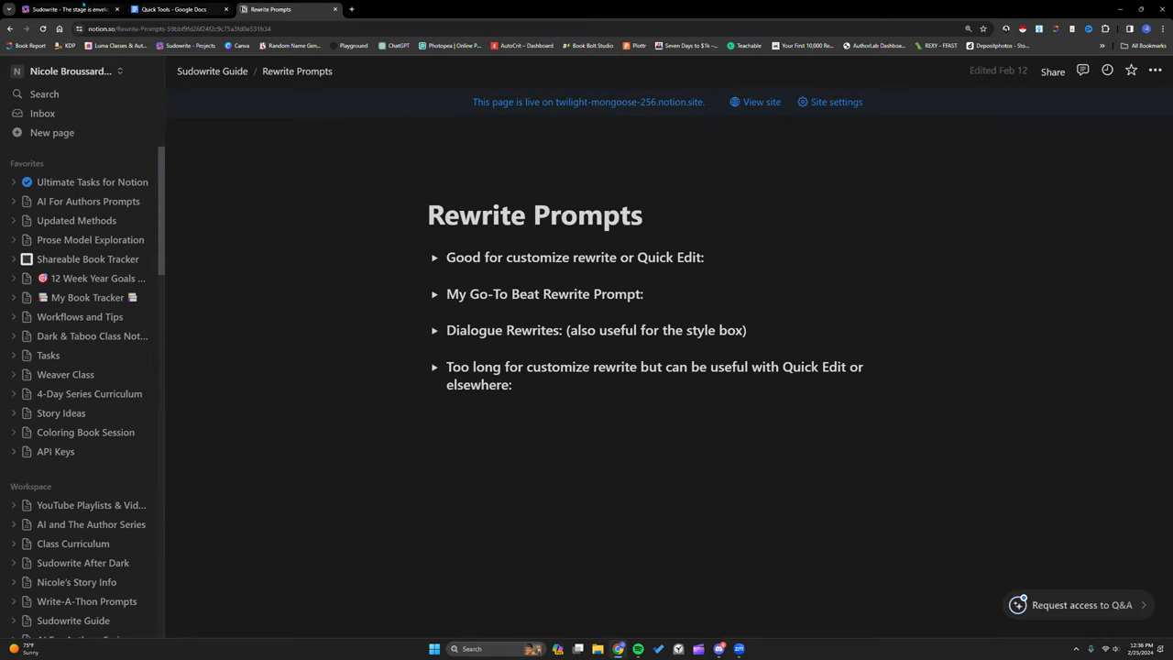
Step: Return to Sudowrite and compare the generated rewrite with the original passage, widening the History panel while reading and narrowing it again
key("ctrl+1")
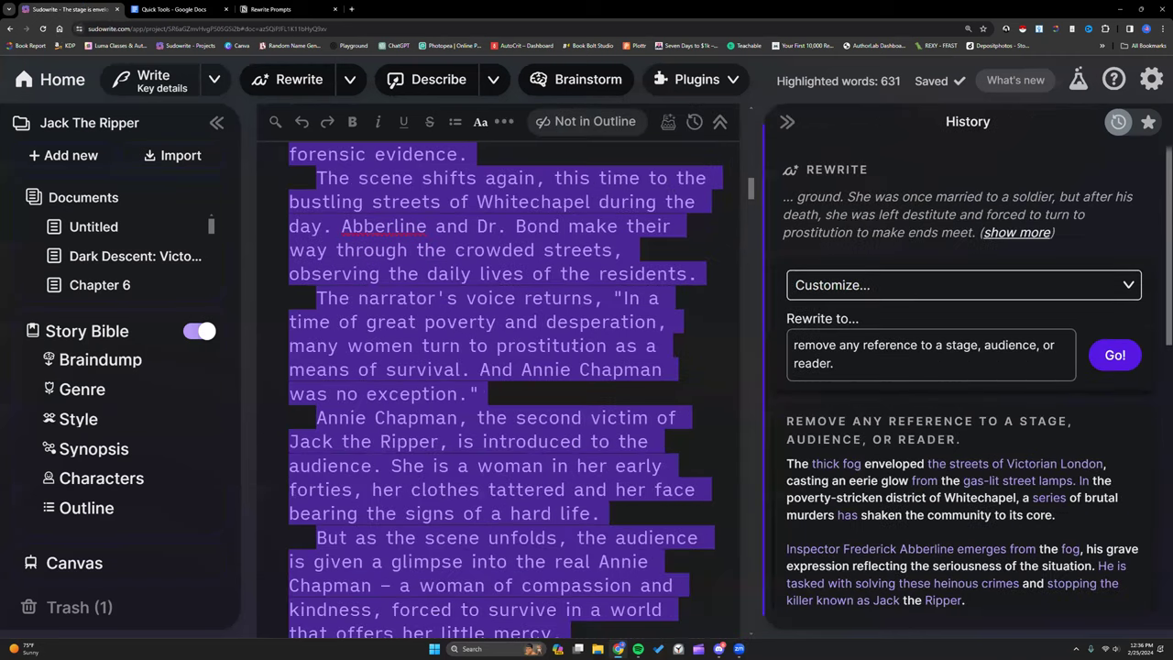
left_click_drag(764, 348, 575, 348)
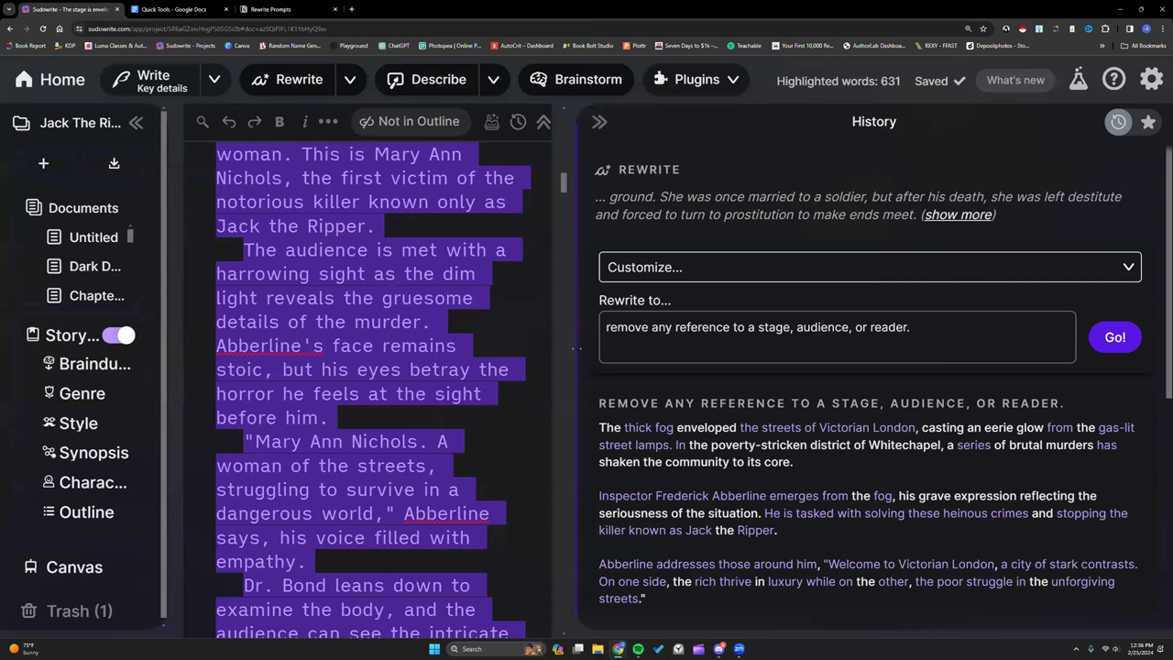
scroll(871, 412, "down", 2)
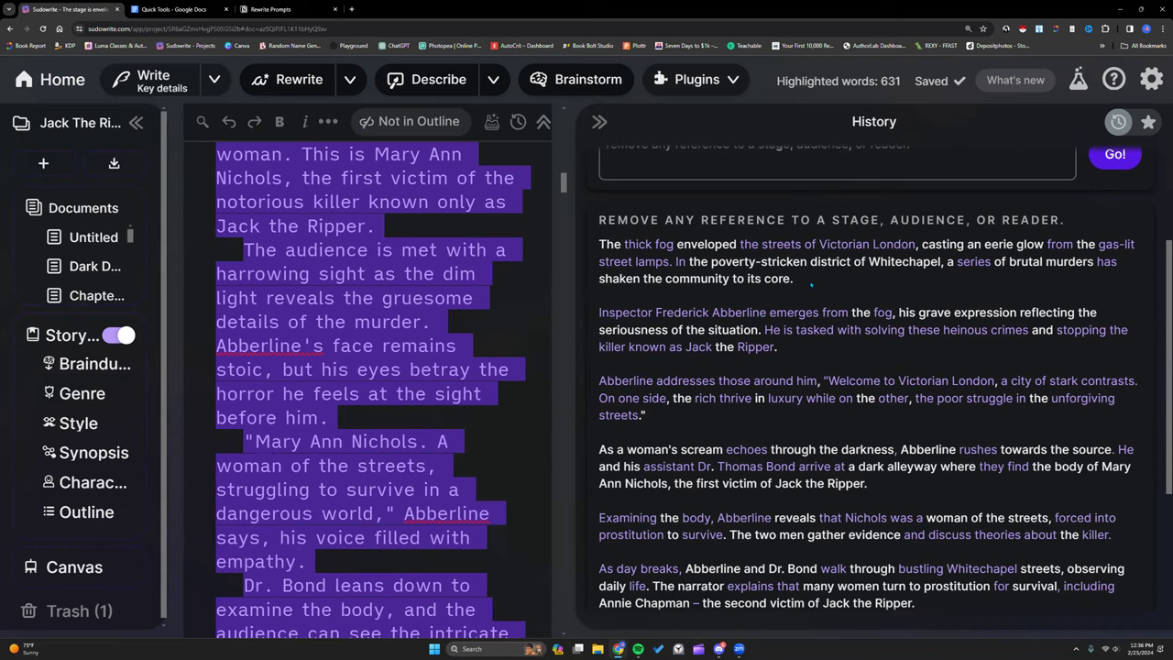
scroll(789, 353, "down", 1)
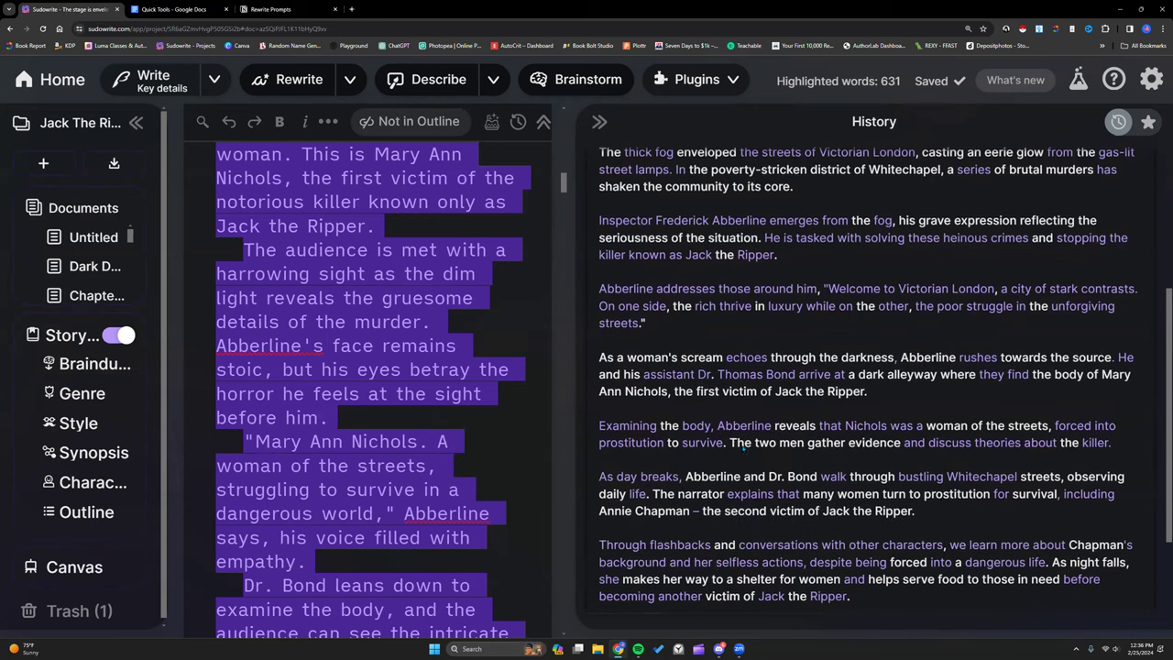
scroll(757, 404, "down", 3)
scroll(757, 435, "up", 5)
scroll(733, 374, "up", 2)
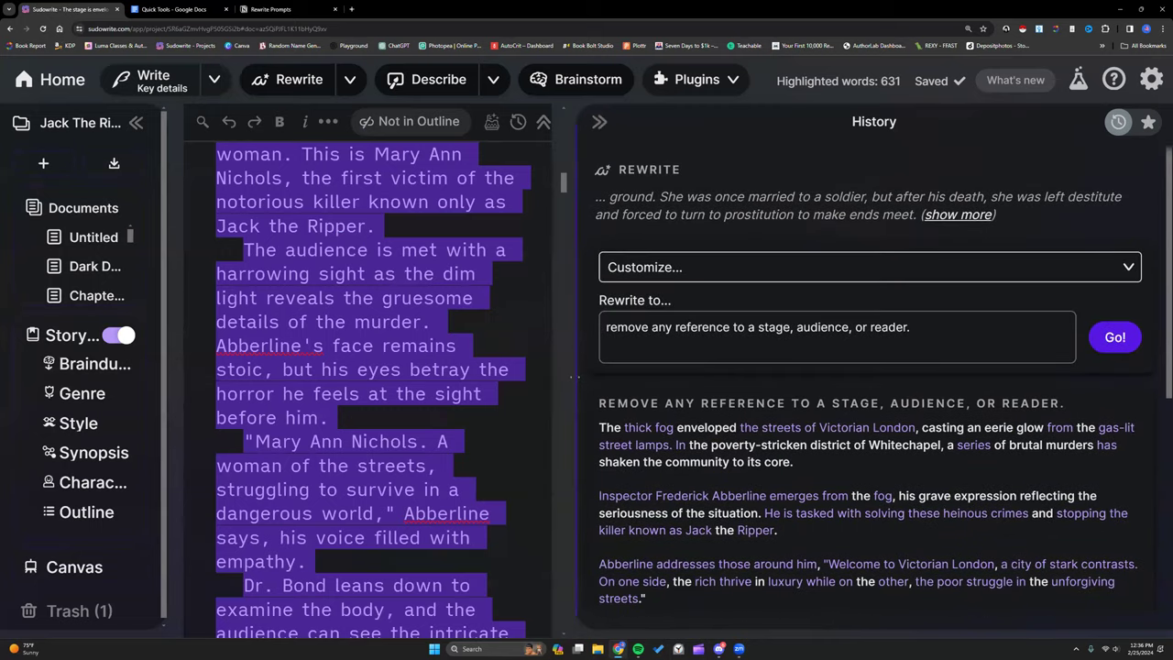
left_click_drag(577, 367, 658, 367)
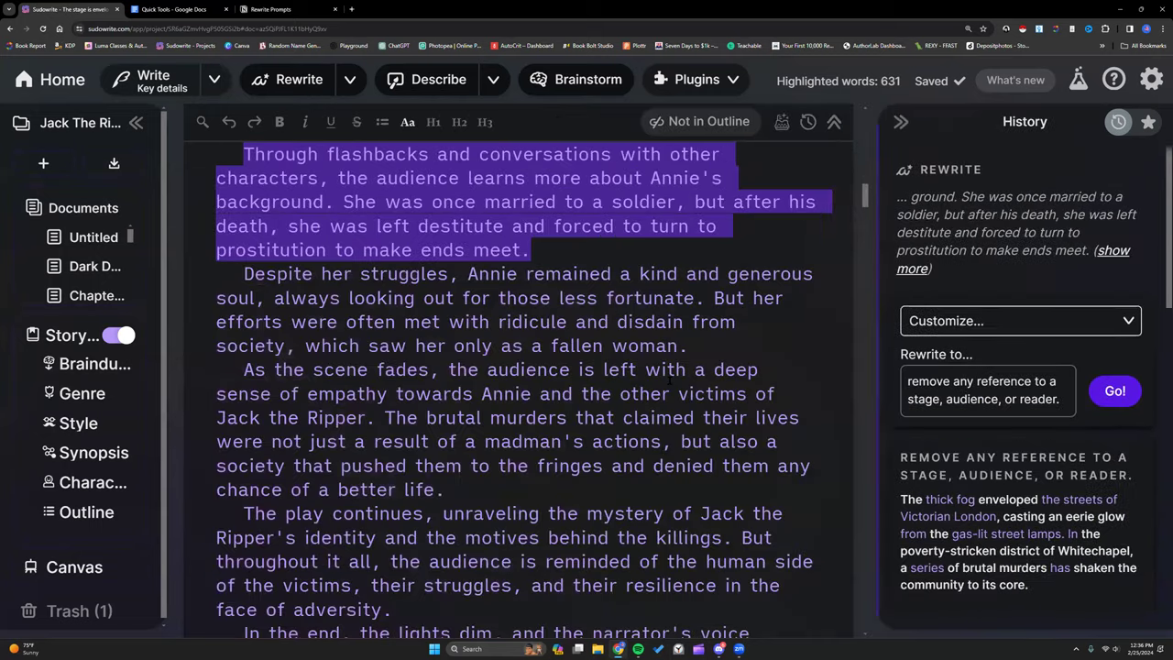
scroll(666, 383, "up", 5)
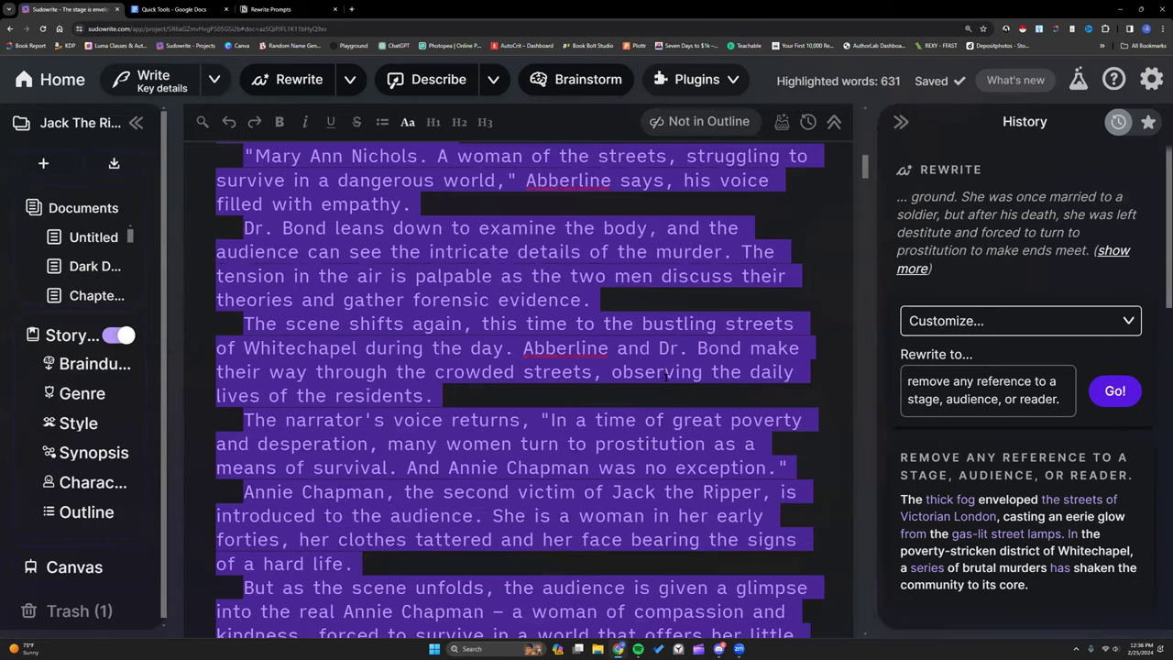
Step: Open Quick Edit on the selected passage and try out its Quick Chat mode and Higher Quality option, leaving both off
scroll(521, 301, "up", 1)
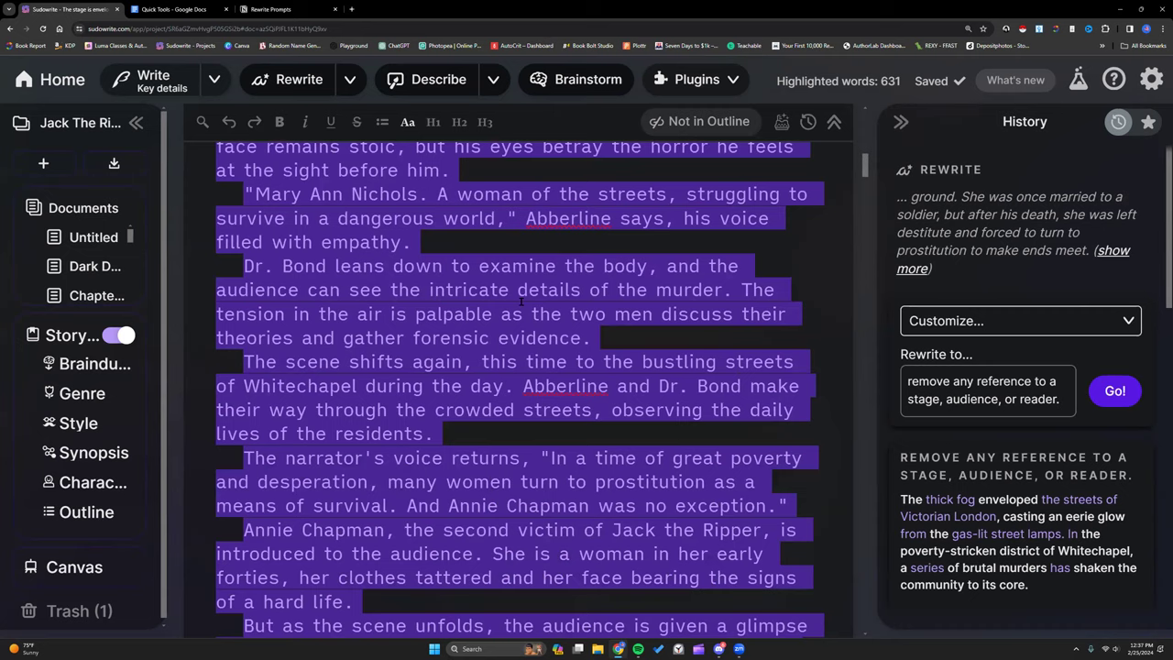
scroll(520, 301, "up", 5)
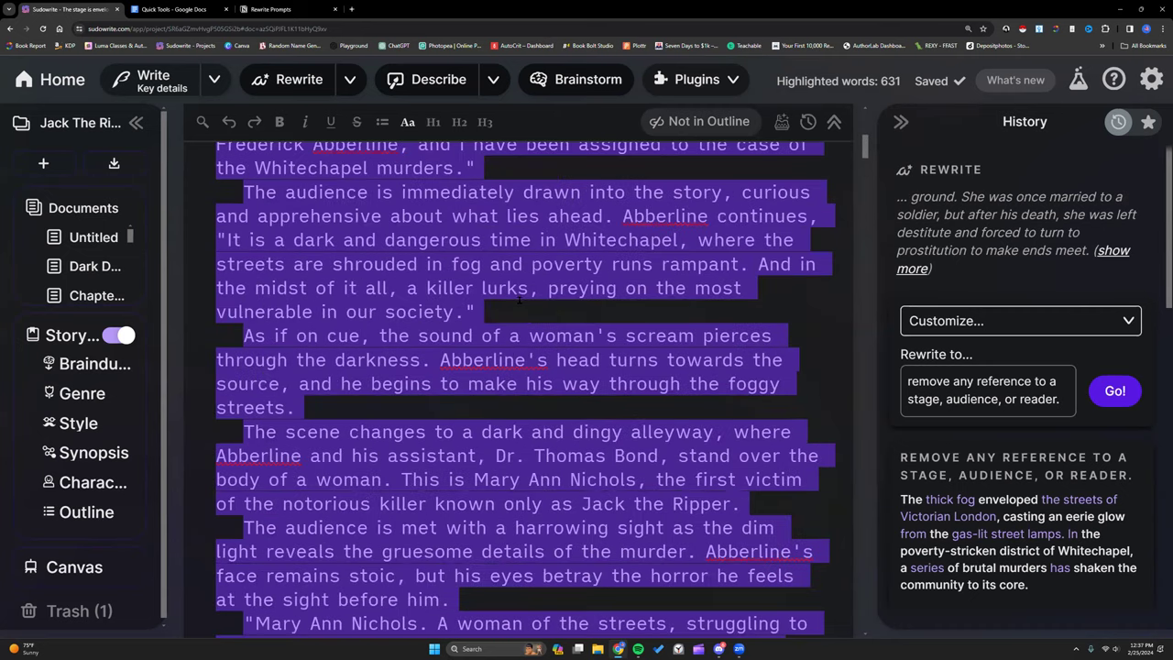
scroll(519, 300, "up", 5)
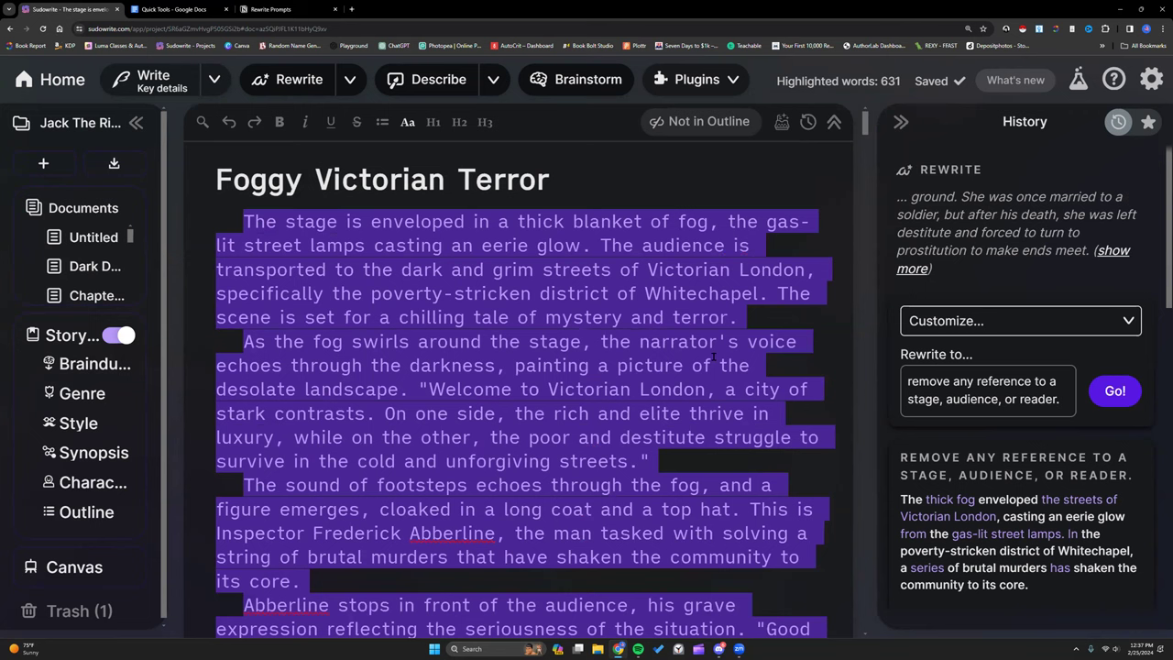
key("ctrl+k")
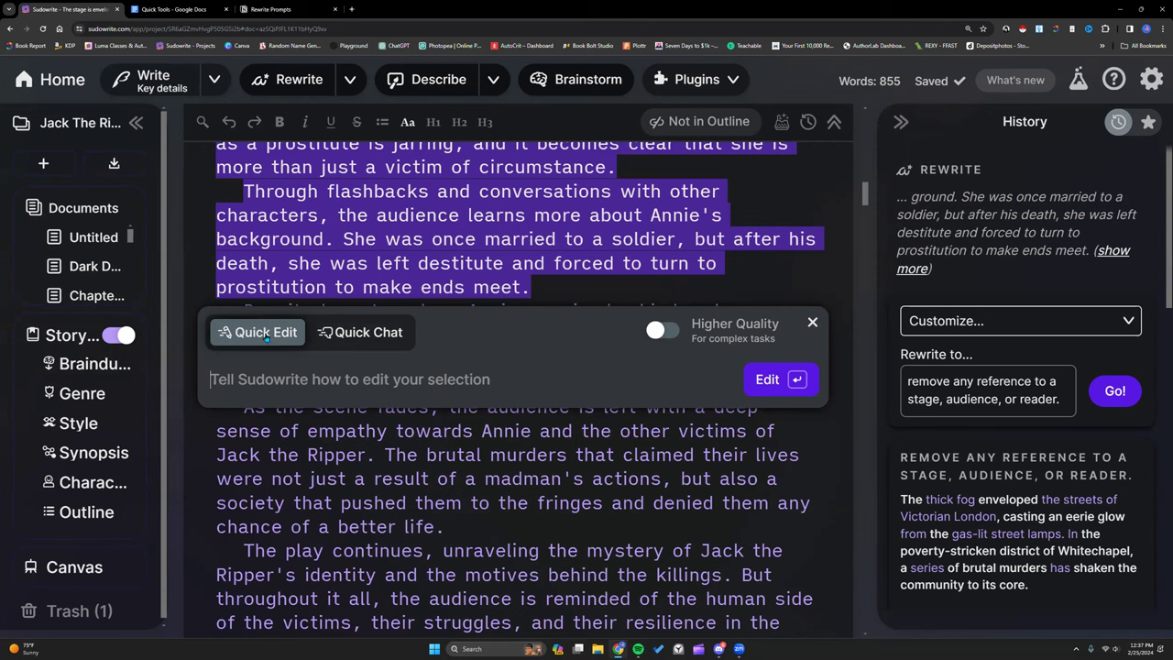
left_click(362, 332)
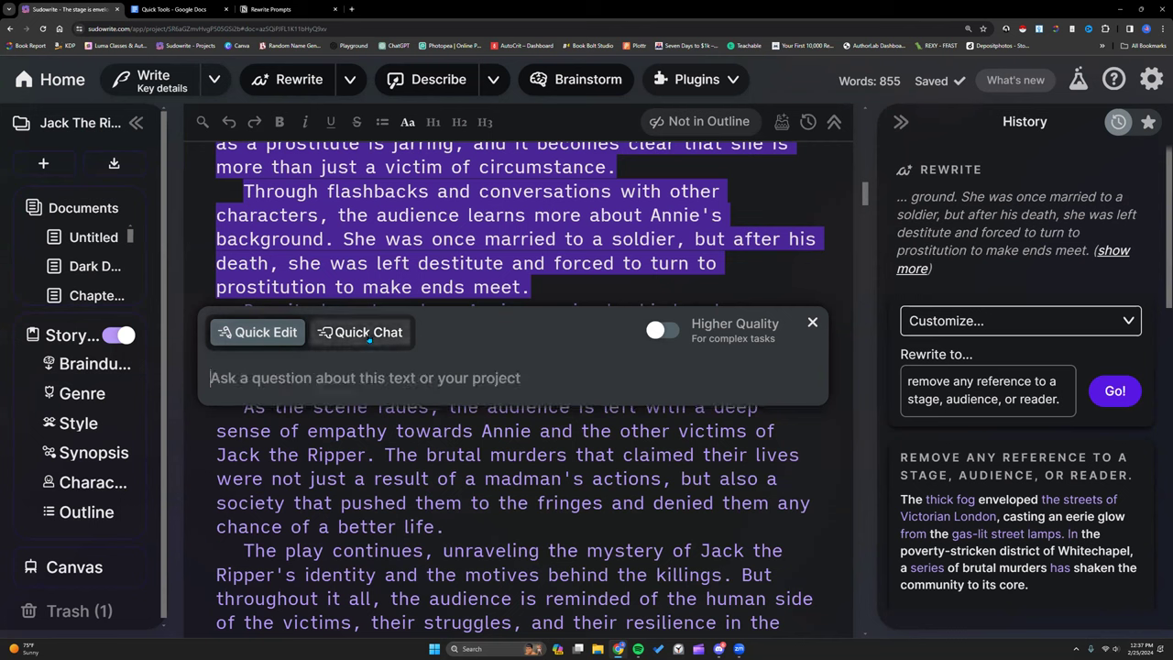
left_click(277, 336)
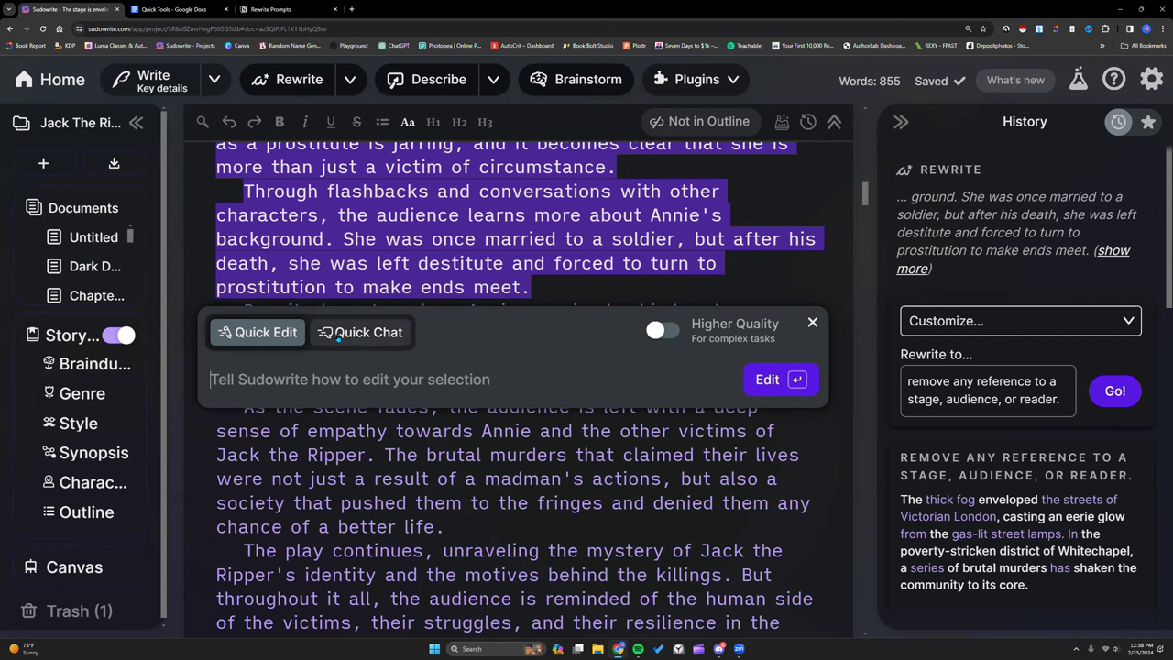
left_click(667, 332)
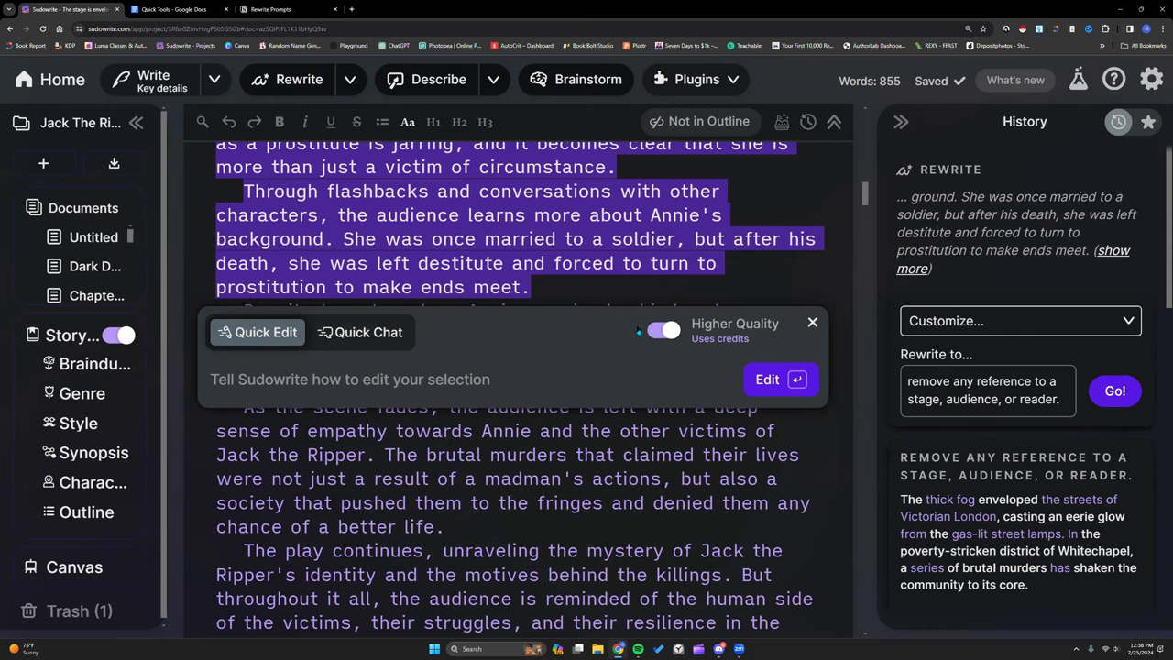
left_click(670, 332)
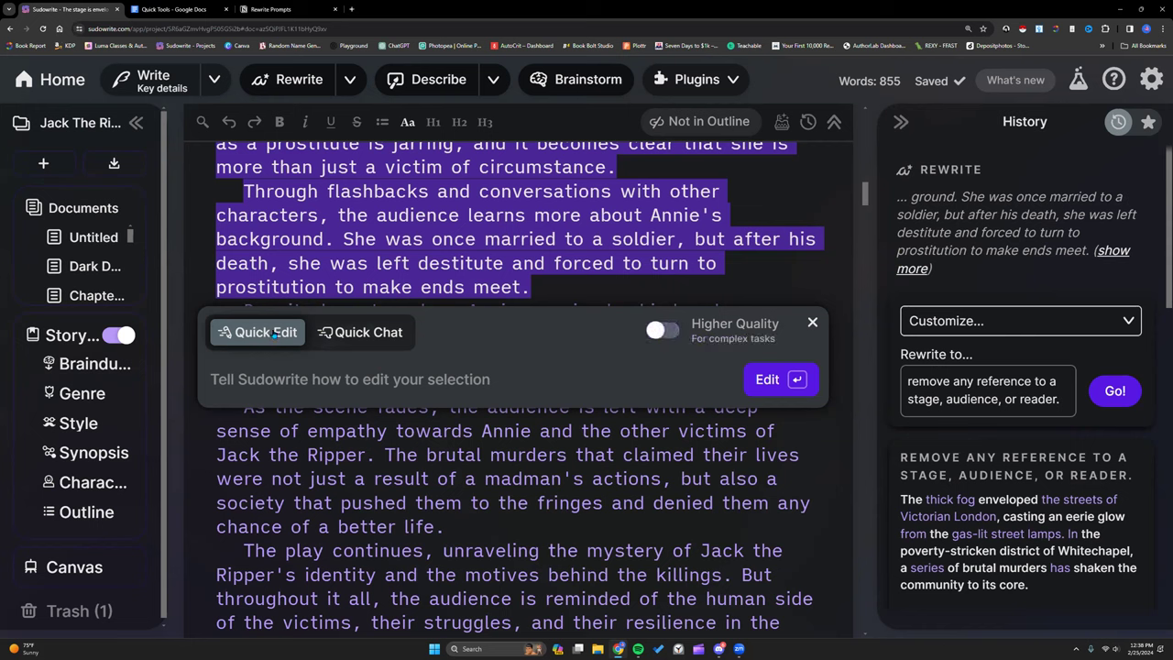
Step: Run a Quick Edit on the selected passage with the instruction "Rewrite to remove any reference to a stage, audience, or reader."
right_click(341, 378)
left_click(385, 465)
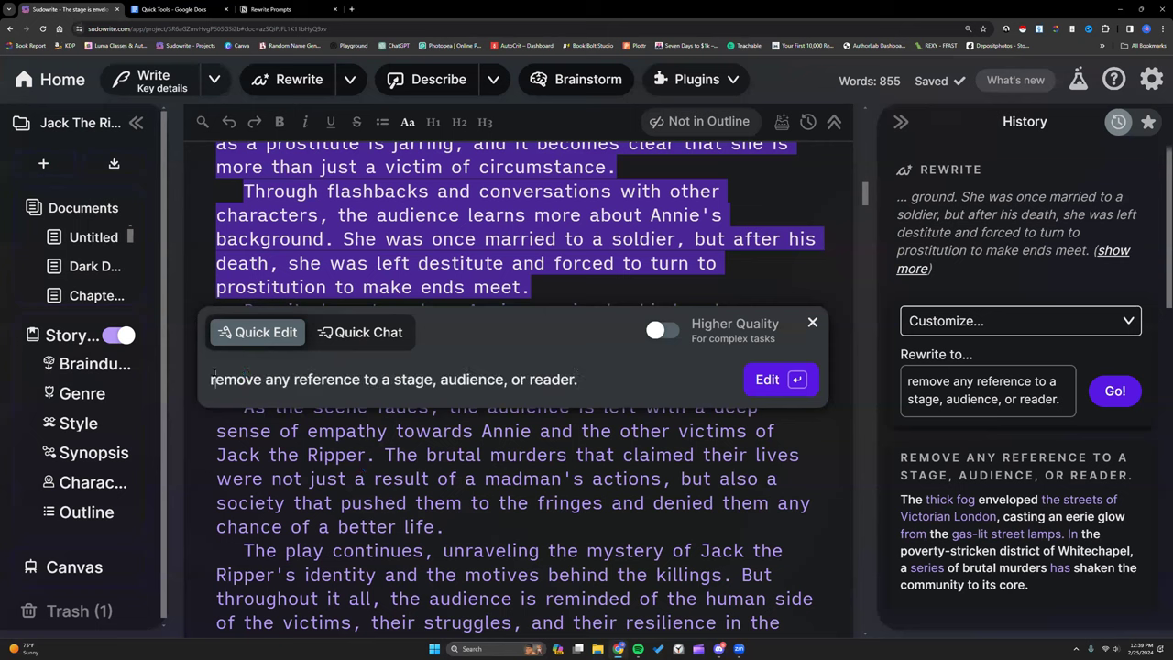
type("Rewrite to")
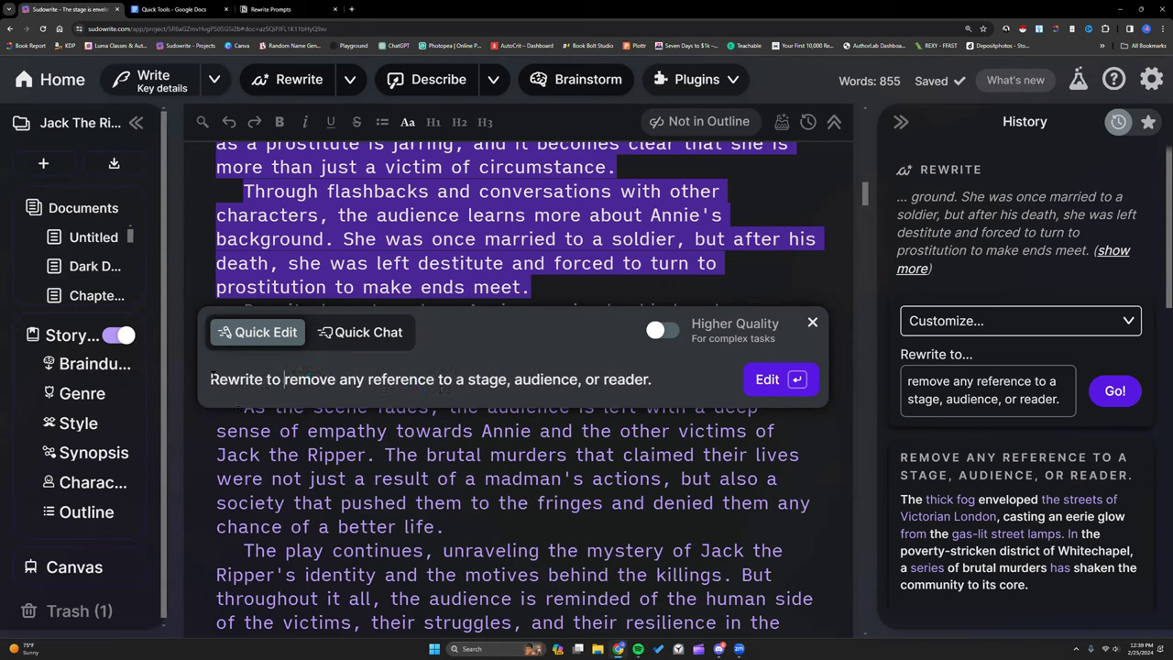
left_click(653, 378)
left_click(770, 383)
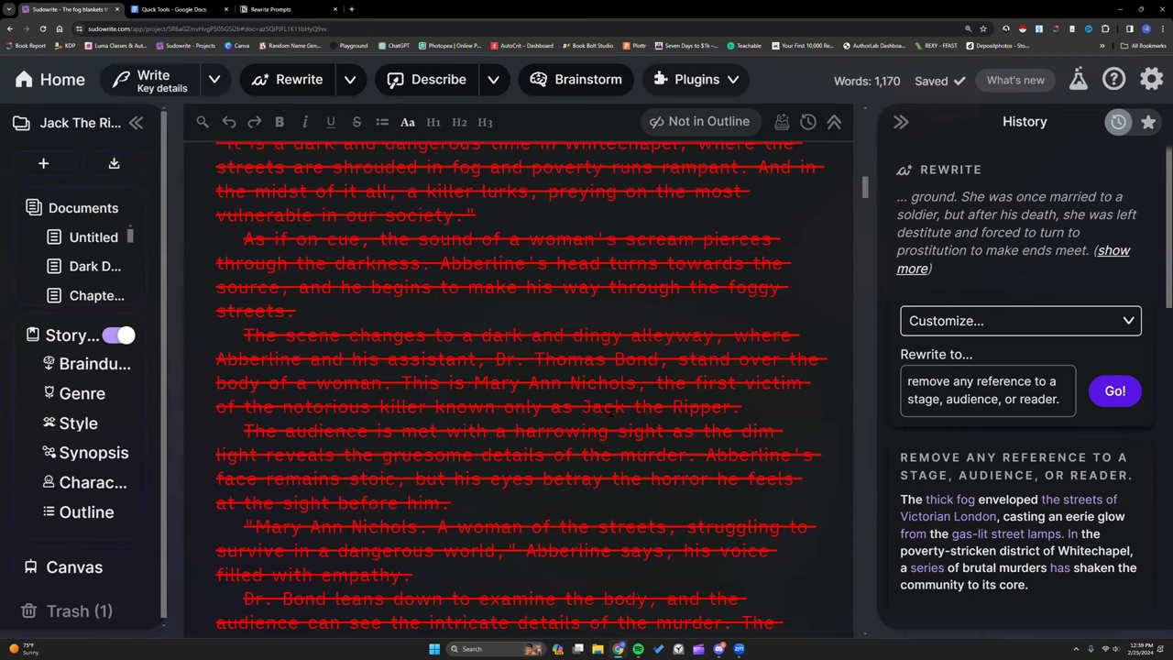
Step: Read the Quick Edit version of the passage from its beginning and reject the edit
scroll(610, 412, "up", 5)
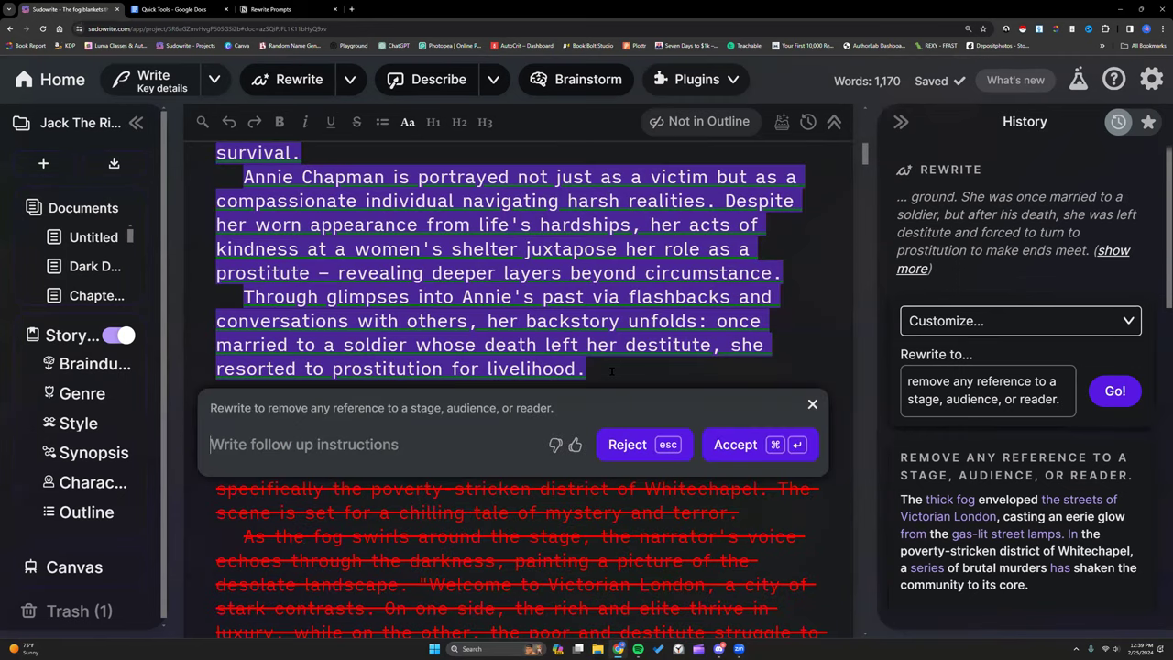
scroll(611, 370, "up", 10)
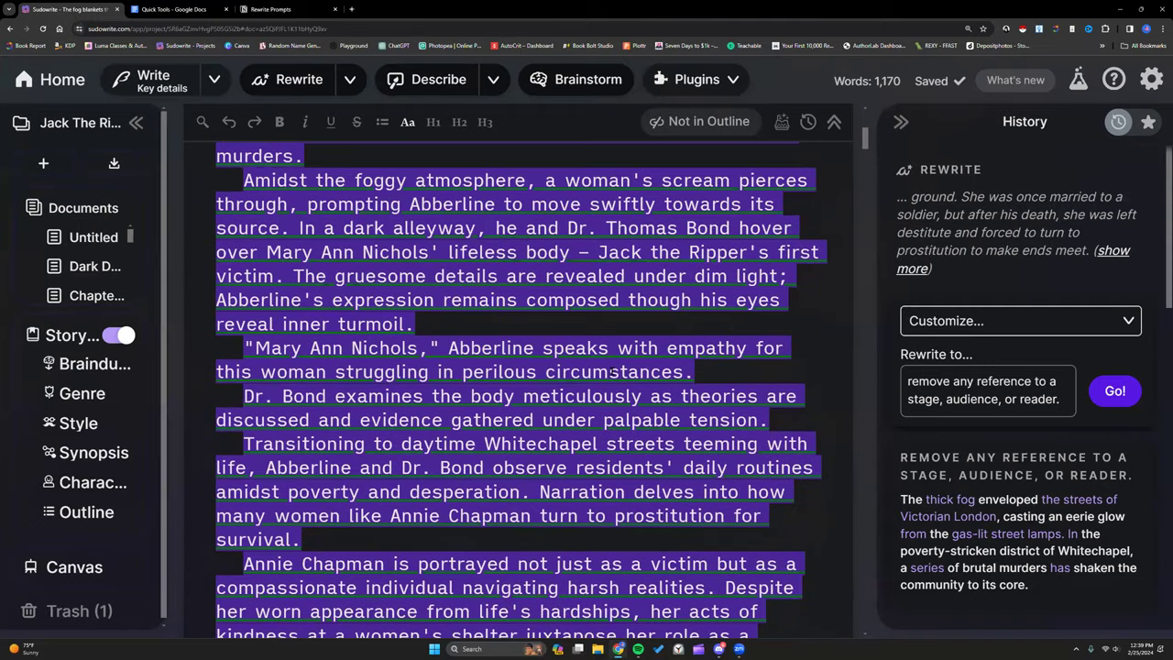
scroll(612, 374, "up", 2)
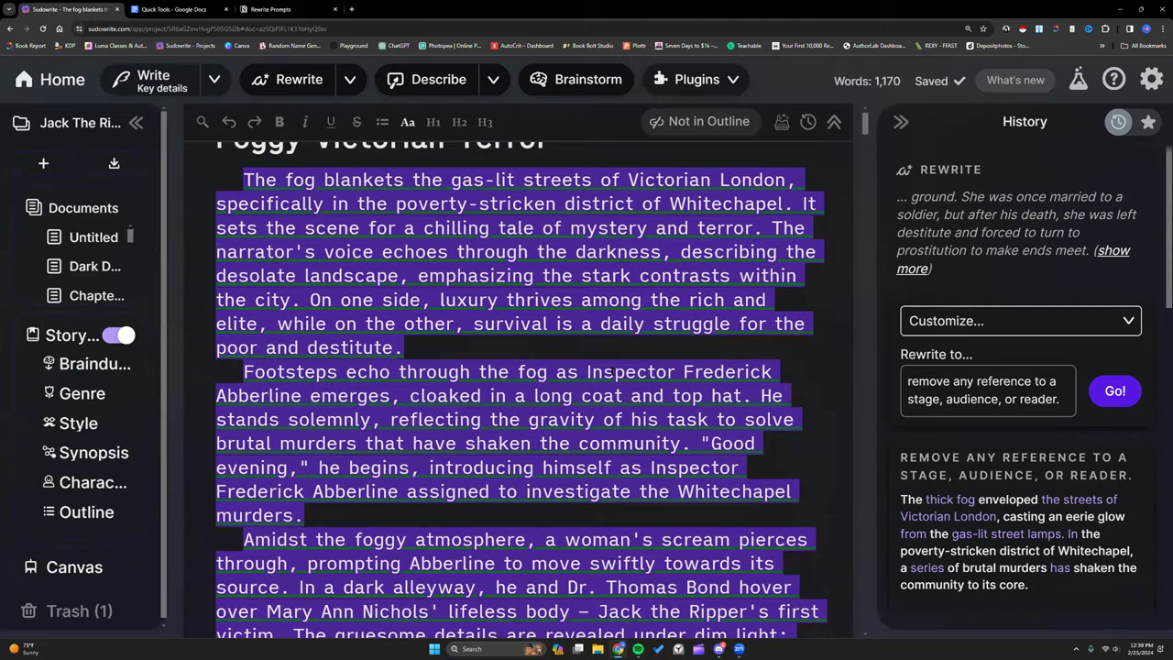
scroll(612, 372, "up", 1)
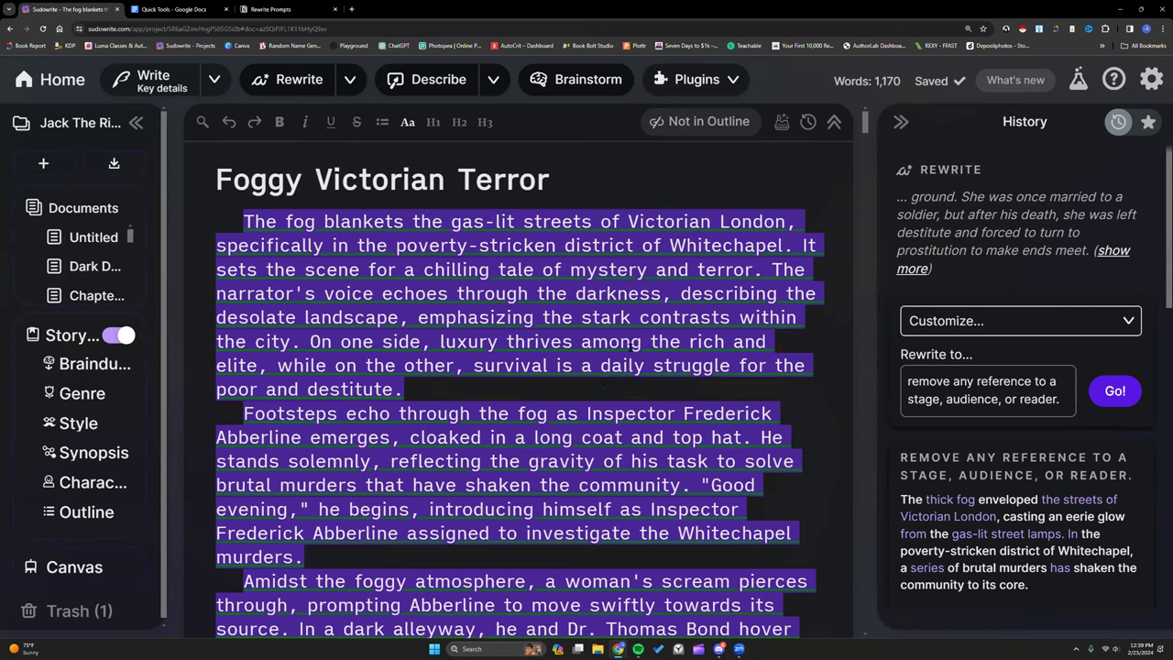
scroll(467, 400, "down", 4)
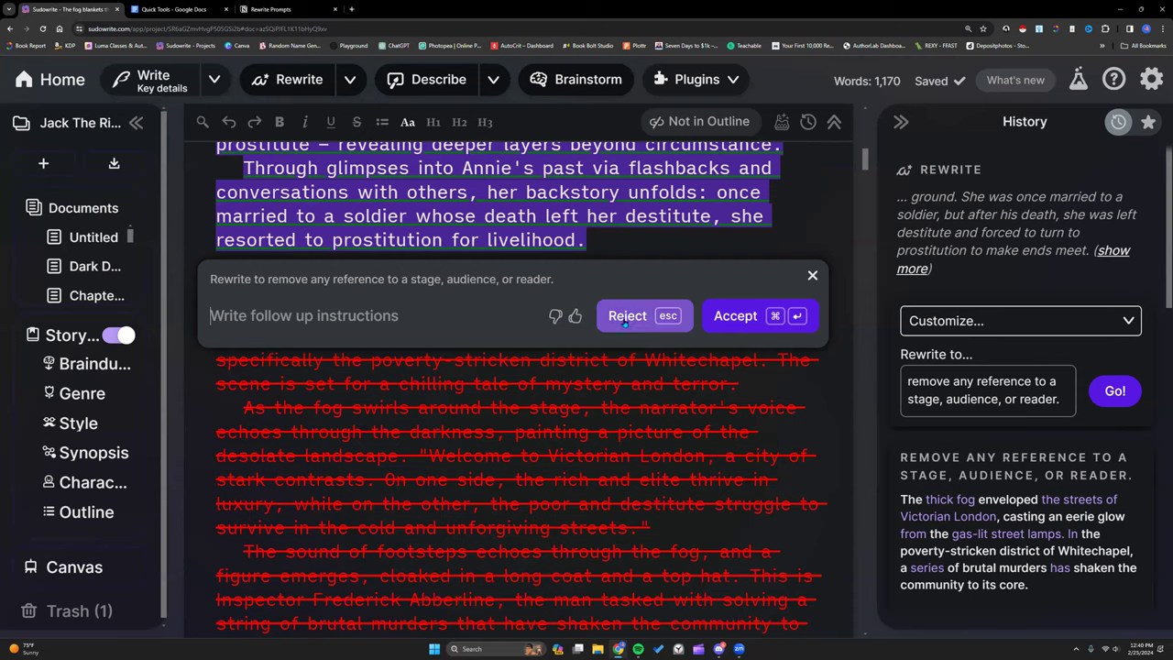
left_click(630, 317)
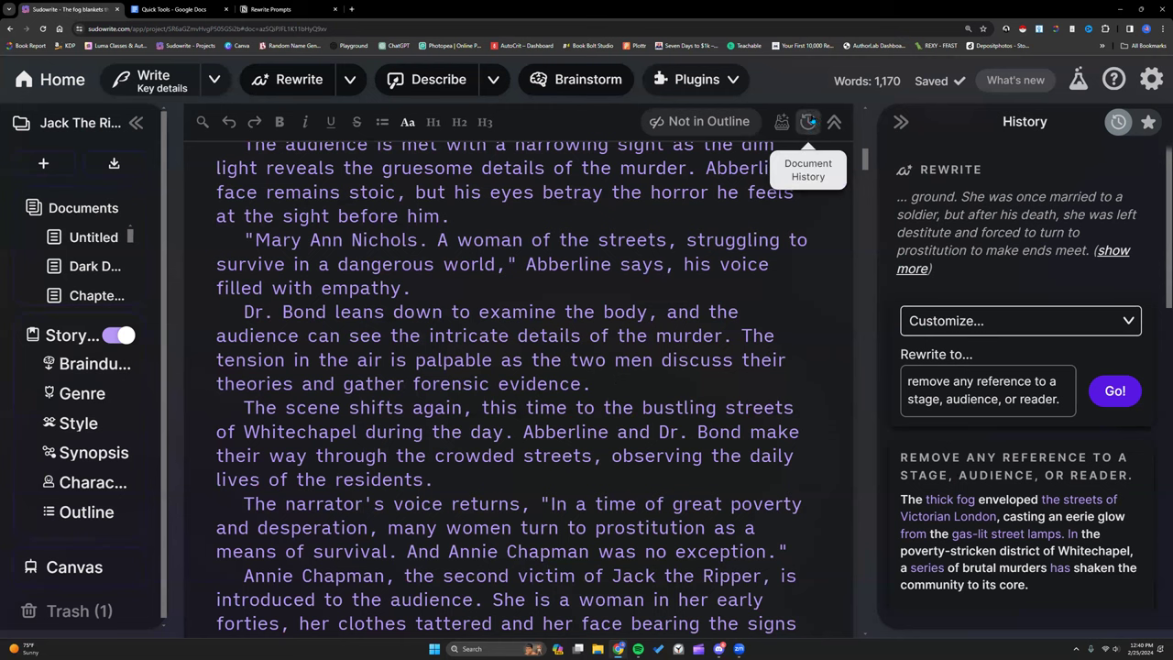
Step: Open the Document History to view the draft's saved versions, and close it again
left_click(808, 123)
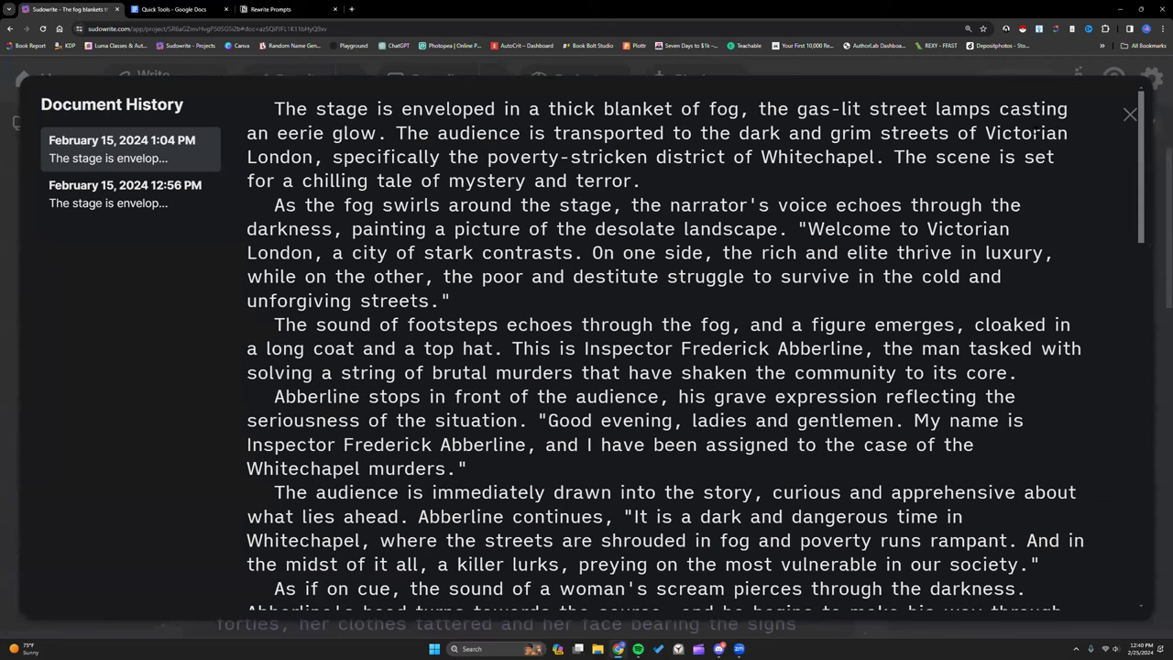
left_click(1129, 117)
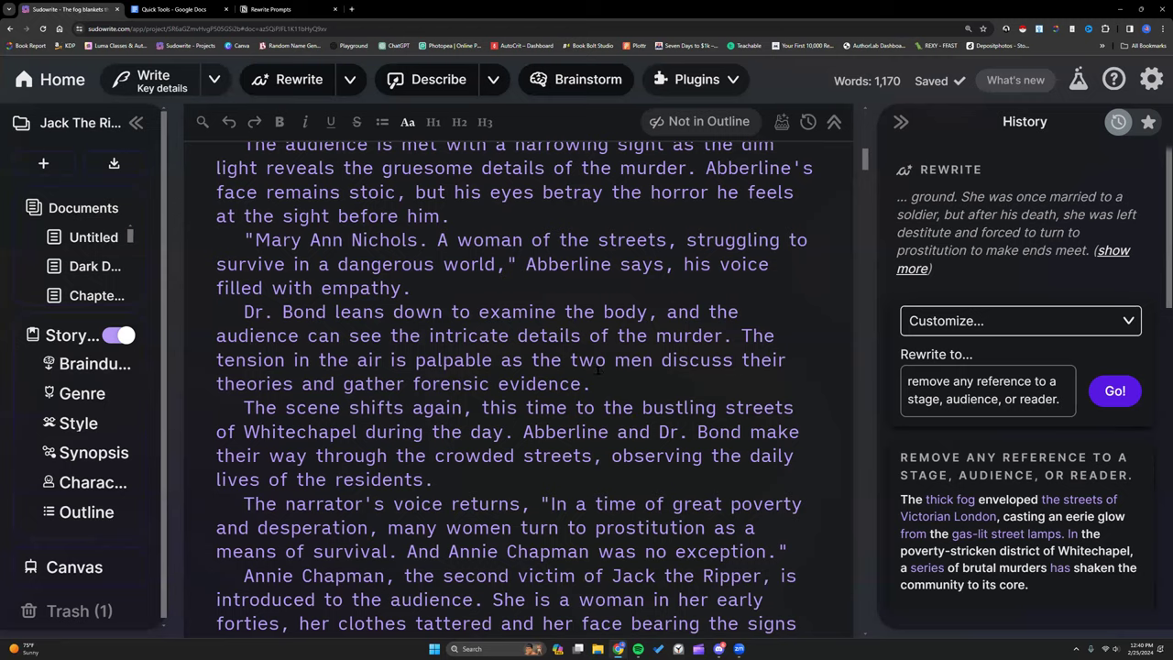
scroll(601, 367, "down", 1)
scroll(596, 366, "up", 3)
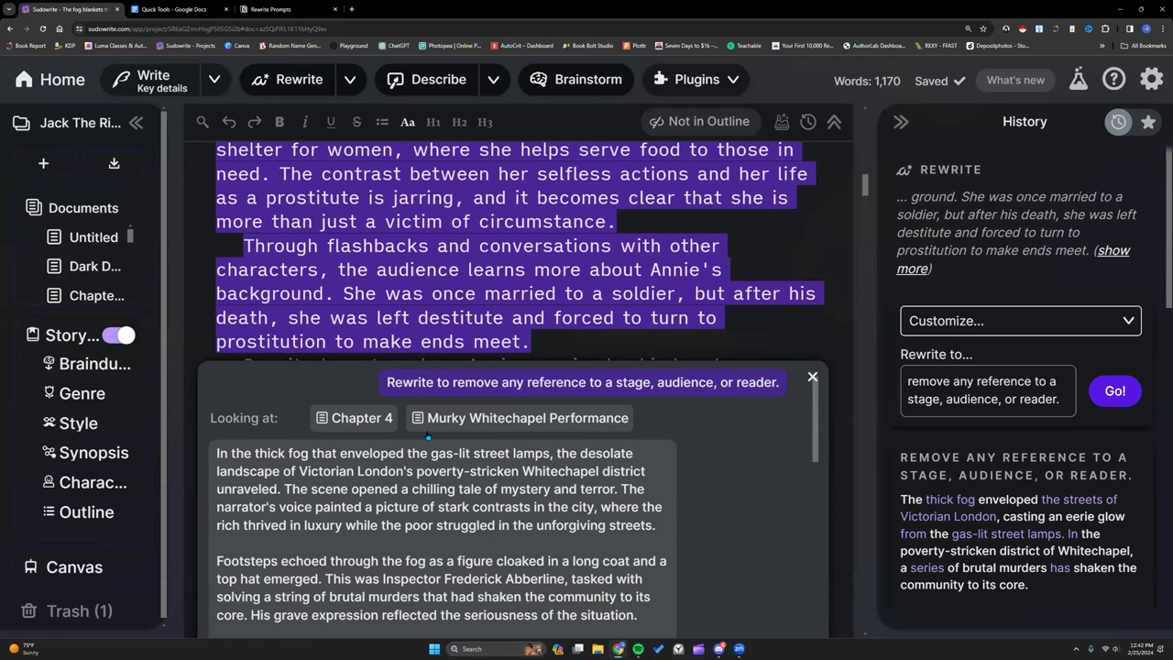
Step: Read through the Quick Chat response to the instruction about removing stage, audience and reader references
scroll(399, 403, "down", 2)
scroll(399, 407, "up", 2)
scroll(441, 504, "down", 2)
scroll(445, 531, "down", 3)
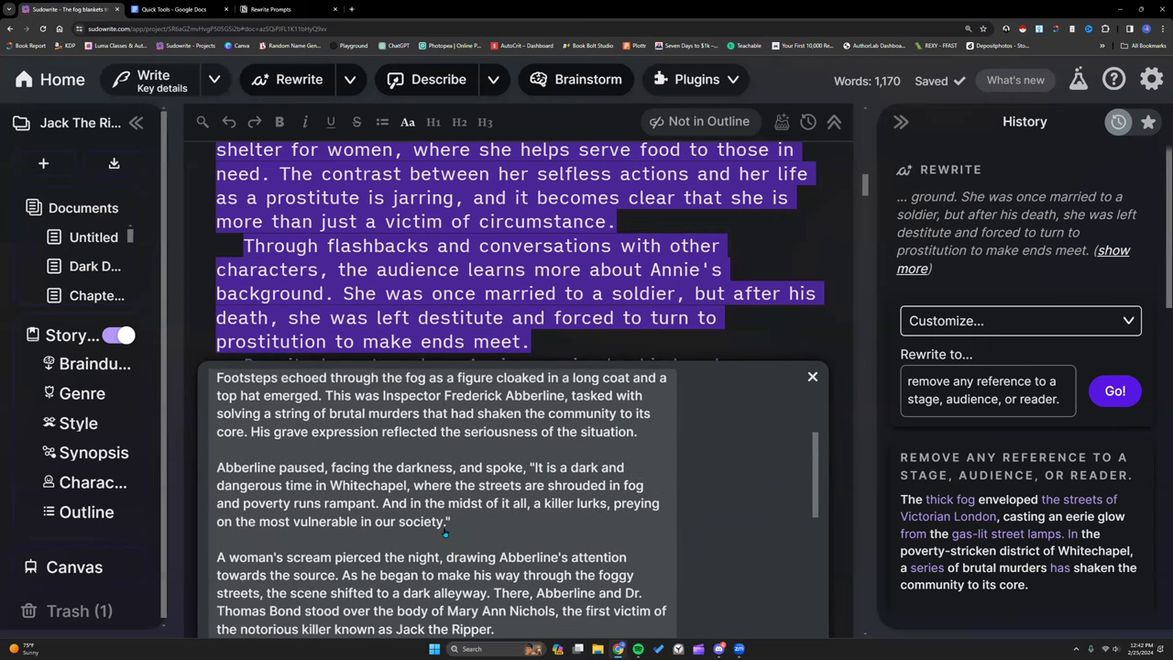
scroll(445, 533, "down", 2)
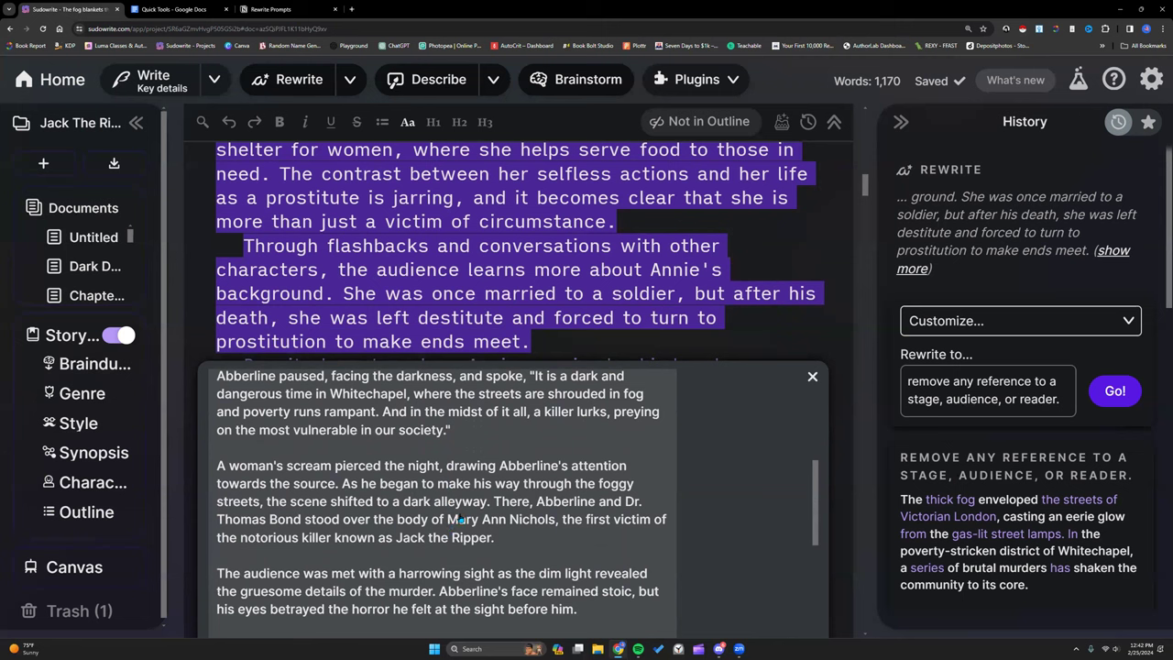
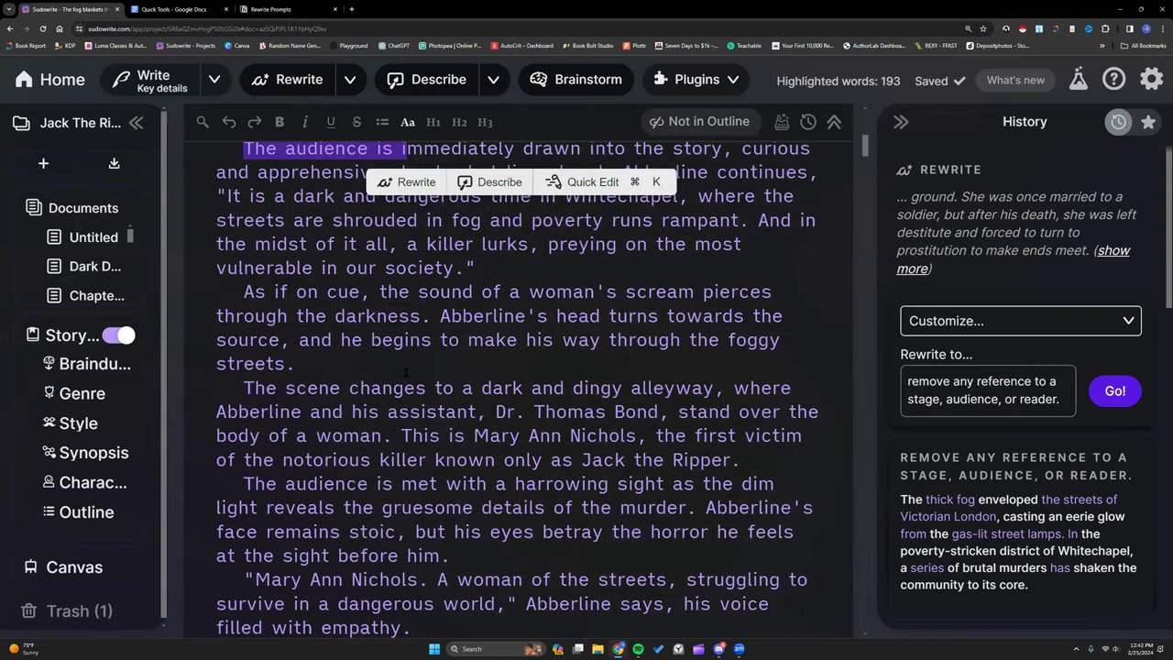
Step: Select the passage through "those less fortunate." and run a Higher Quality Quick Edit with "Rewrite to remove any reference to a stage, audience, or reader."
left_click(678, 414, "shift")
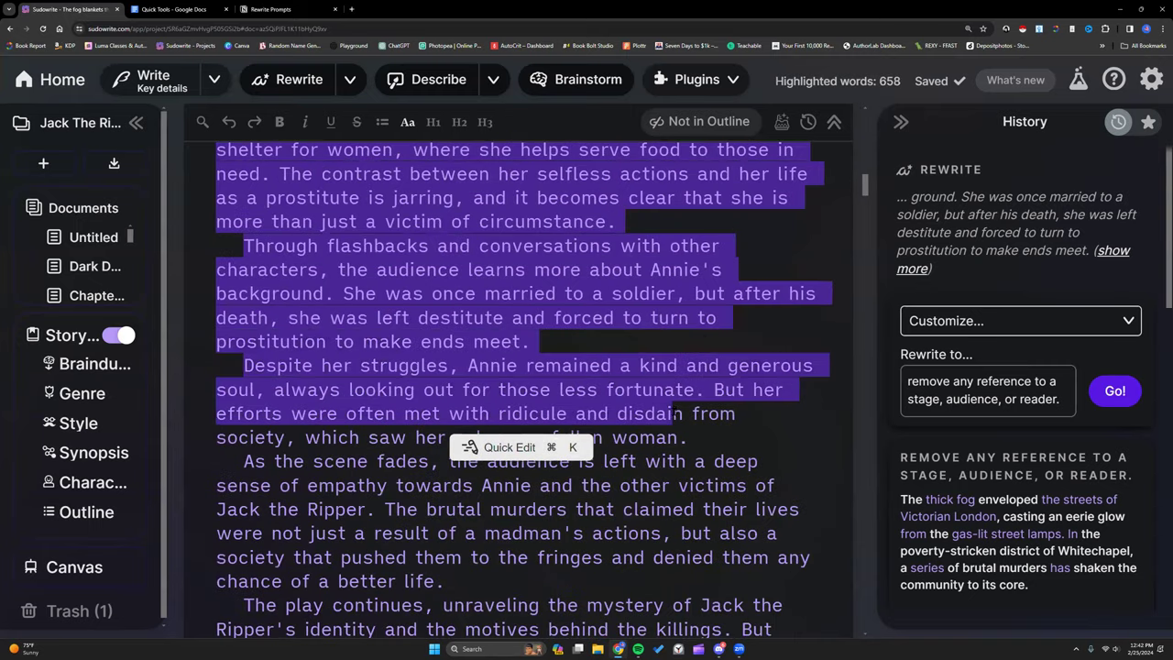
left_click(704, 389, "shift")
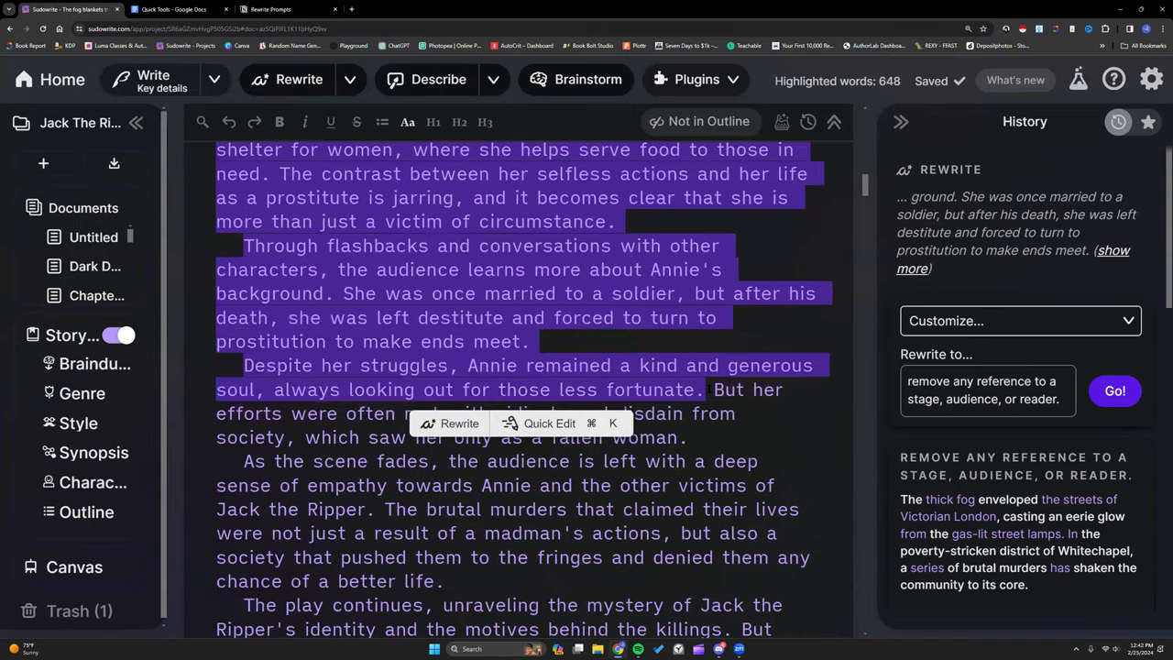
left_click(543, 424)
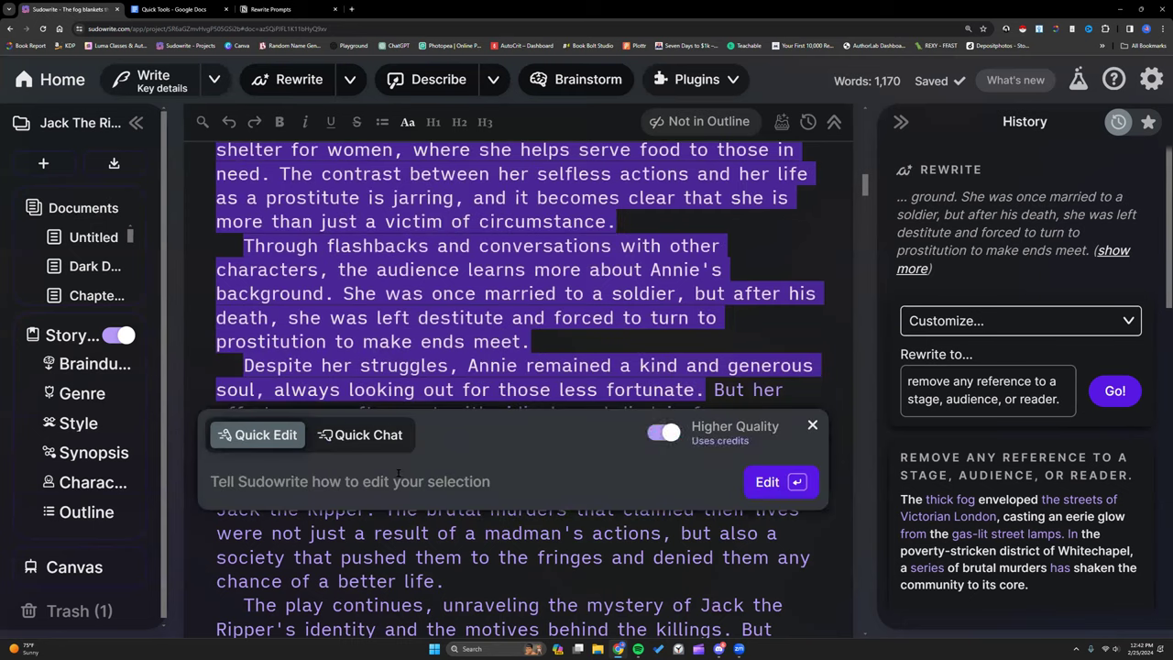
right_click(396, 481)
left_click(424, 370)
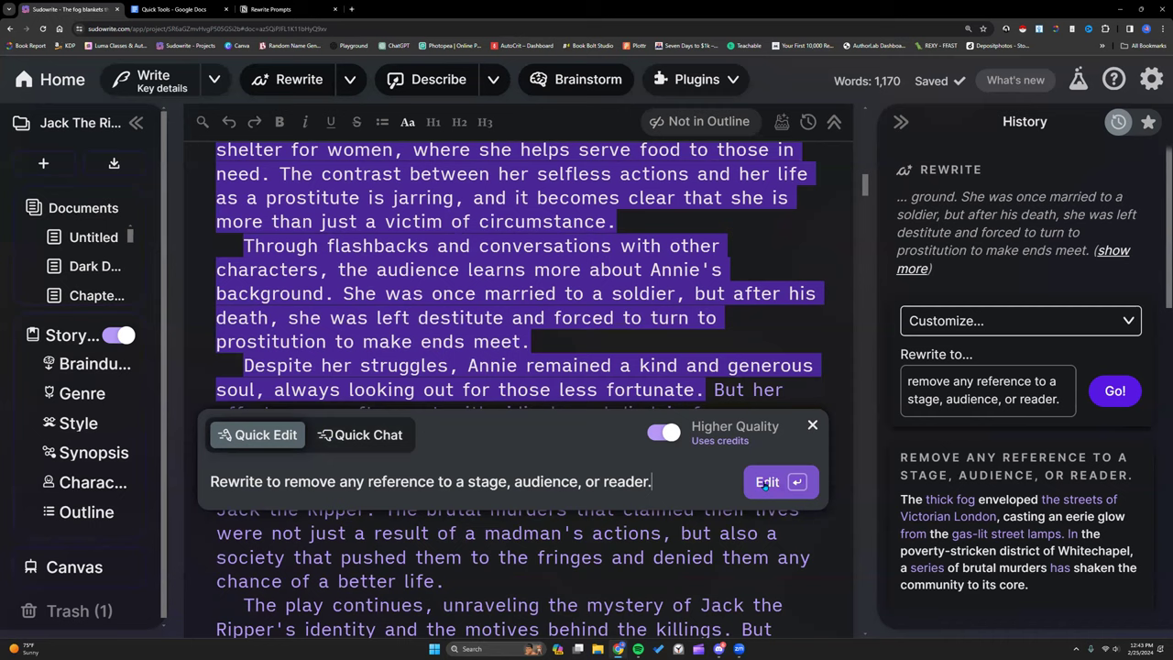
left_click(765, 483)
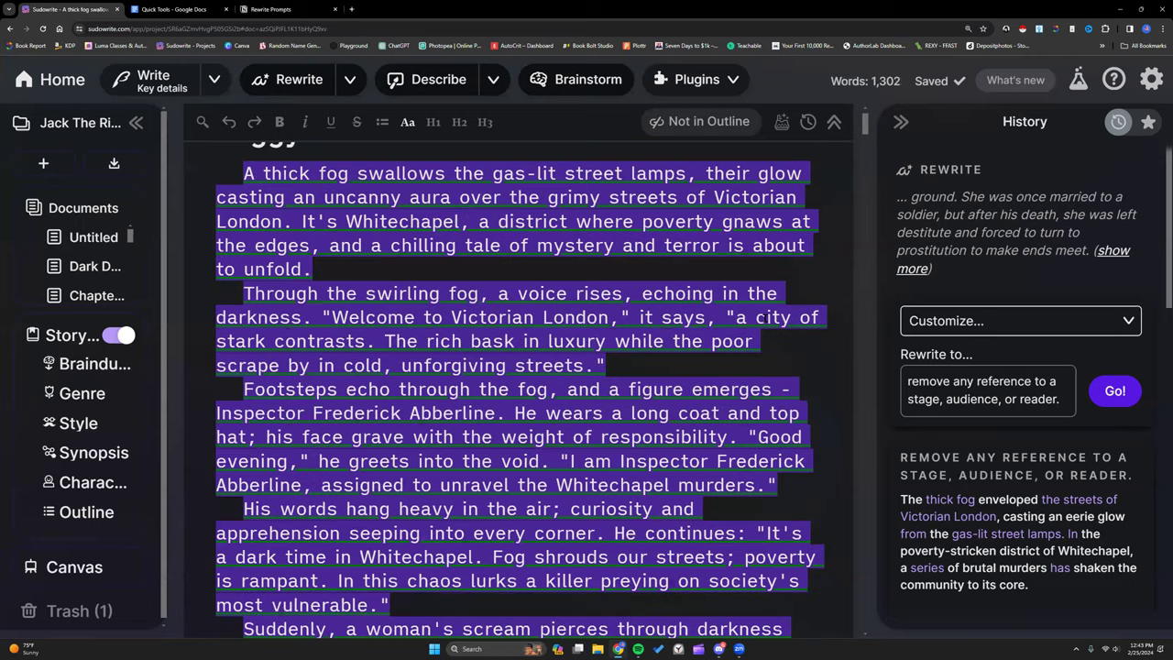
Step: Read through the Higher Quality version of the passage and reject it to restore the original text
scroll(764, 317, "up", 1)
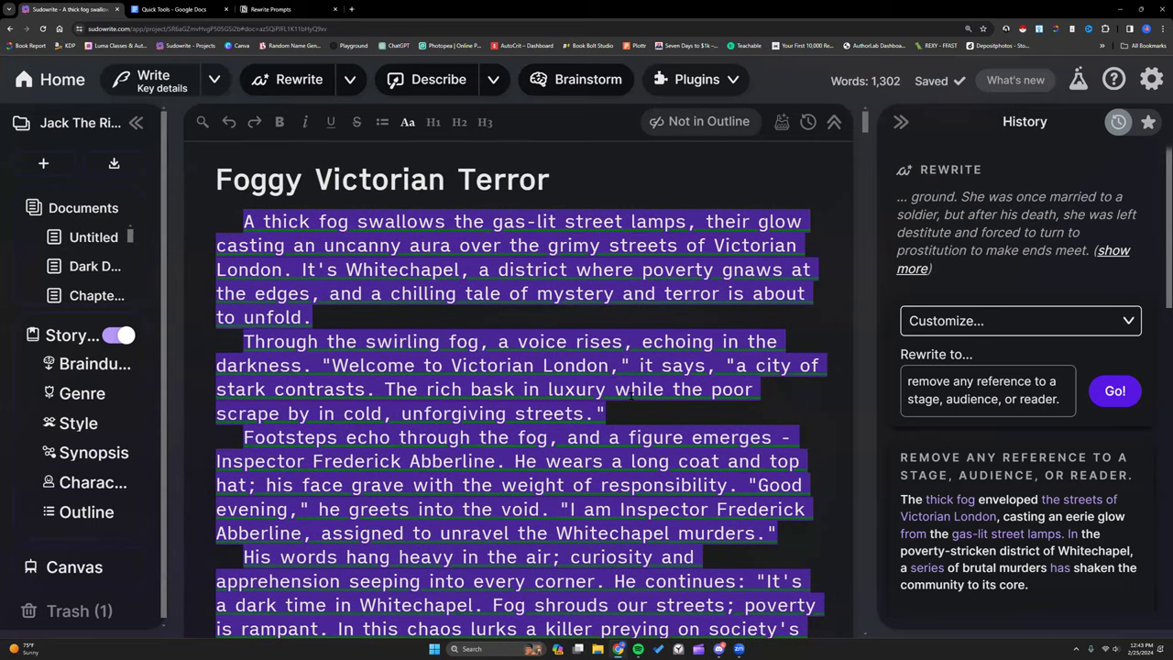
scroll(632, 392, "down", 2)
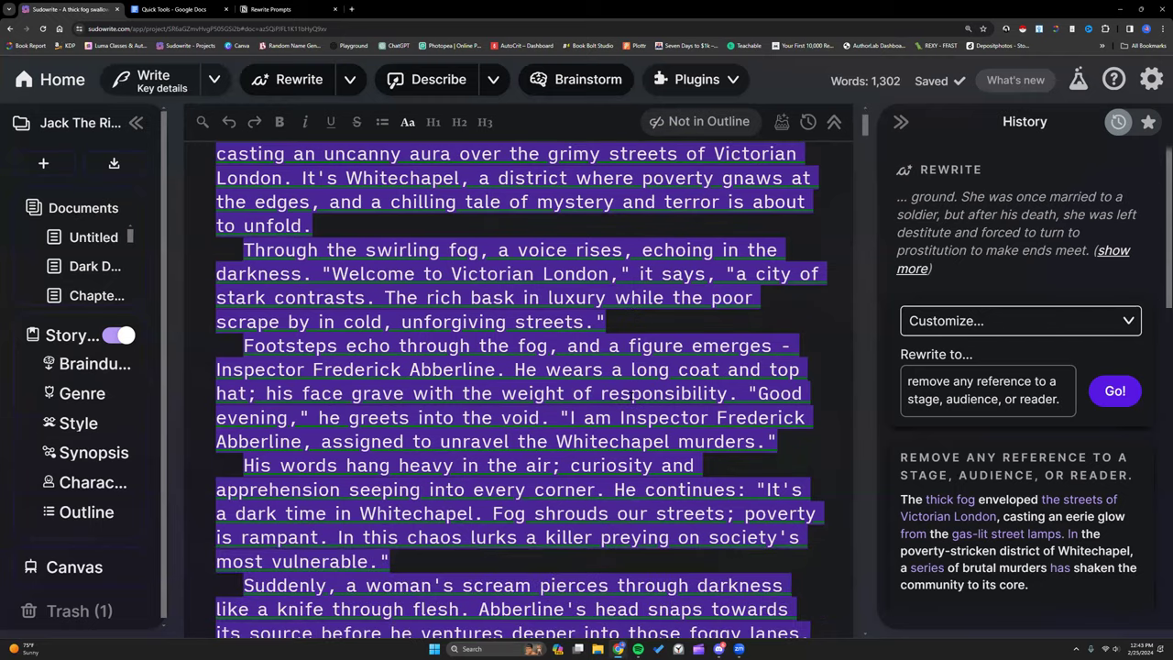
scroll(510, 473, "down", 3)
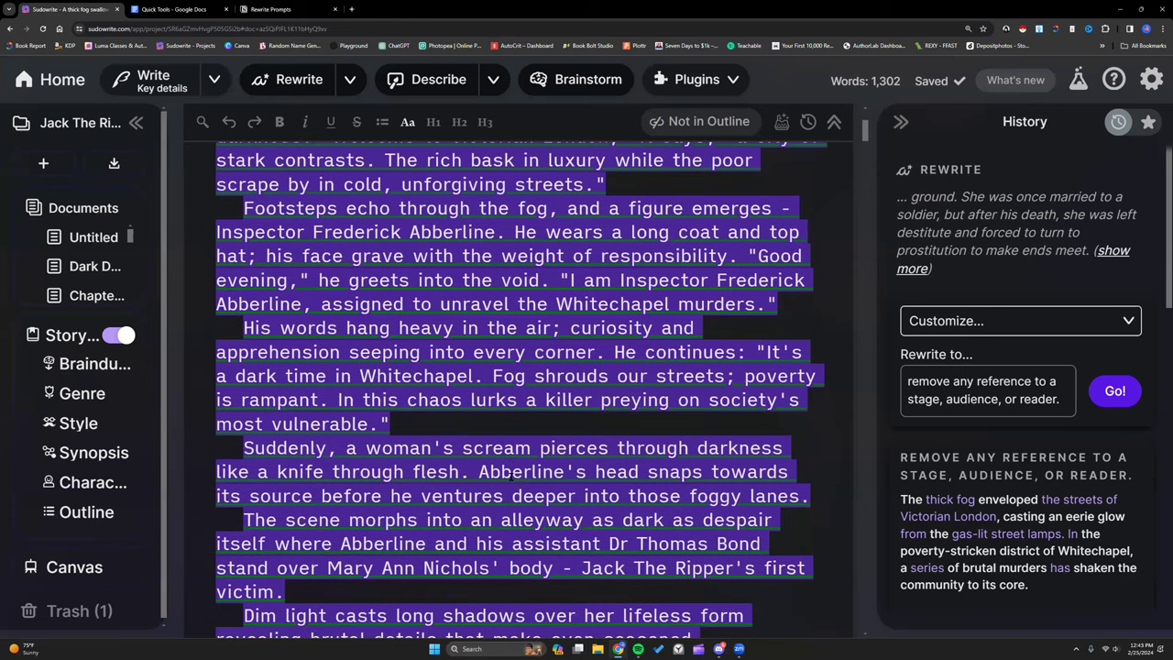
scroll(509, 474, "down", 3)
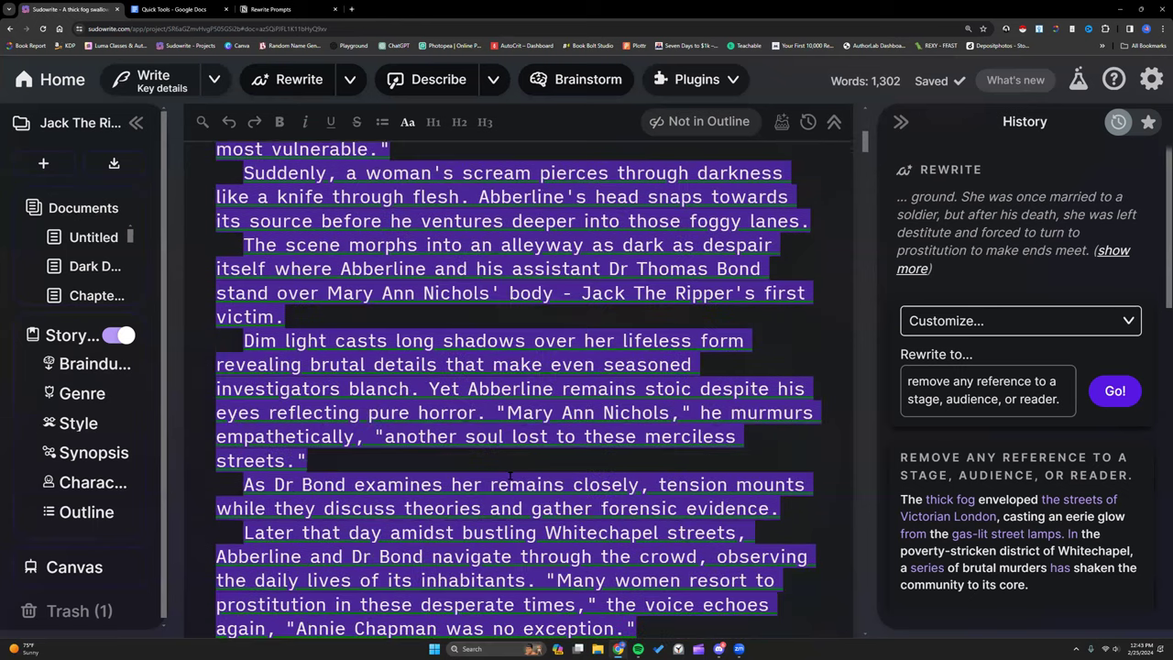
scroll(510, 474, "down", 5)
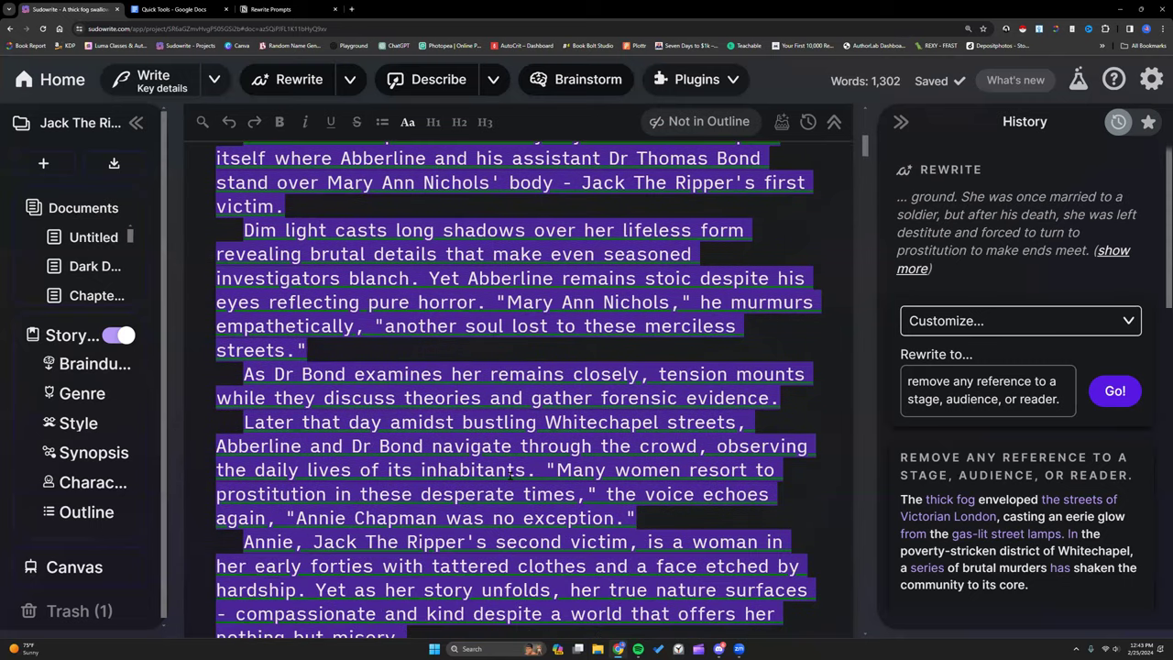
scroll(528, 441, "down", 5)
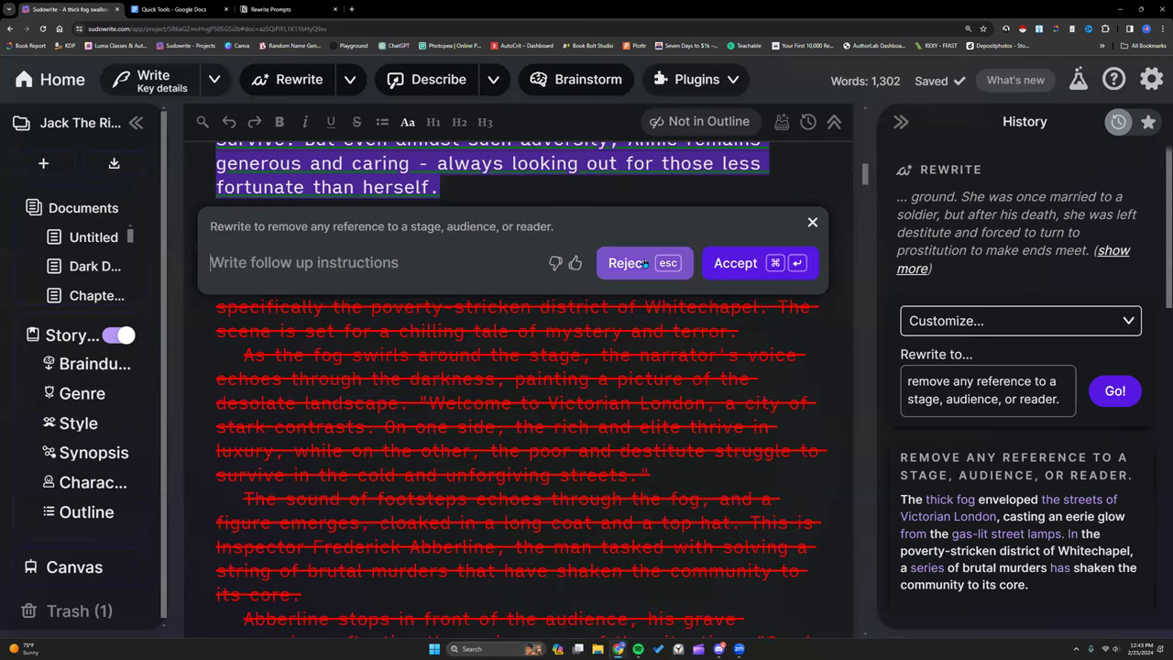
left_click(645, 264)
scroll(616, 358, "up", 10)
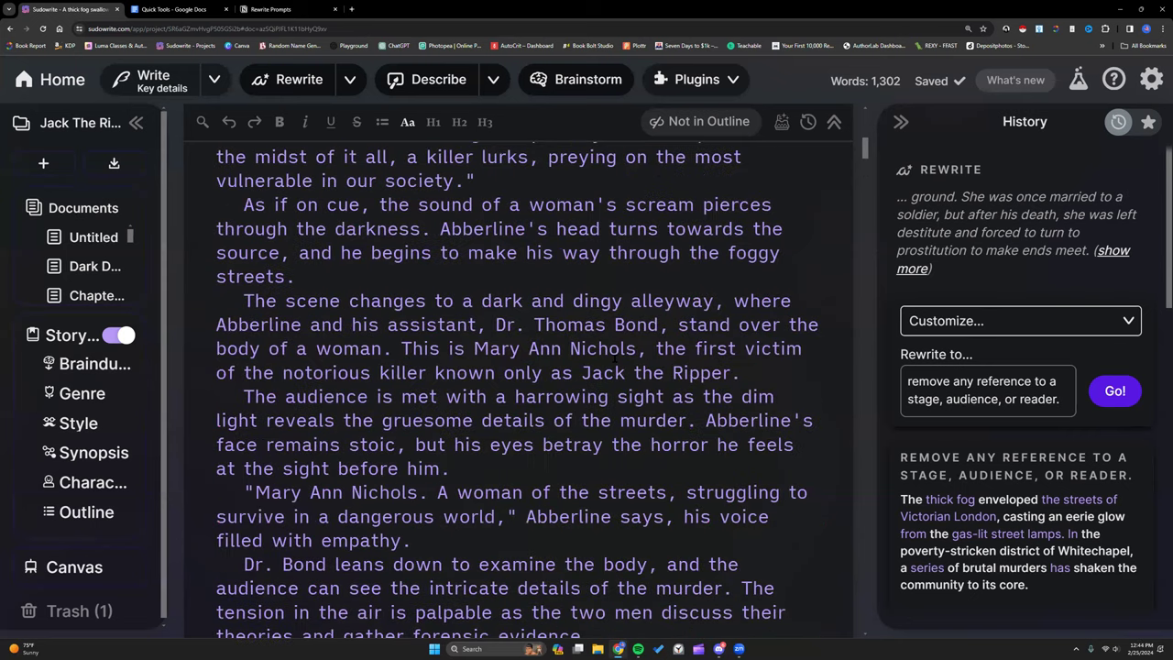
Step: Switch to the Quick Tools document in Google Docs and review the lists of what Quick Chat and Quick Edit look at
scroll(615, 357, "up", 5)
scroll(614, 359, "up", 1)
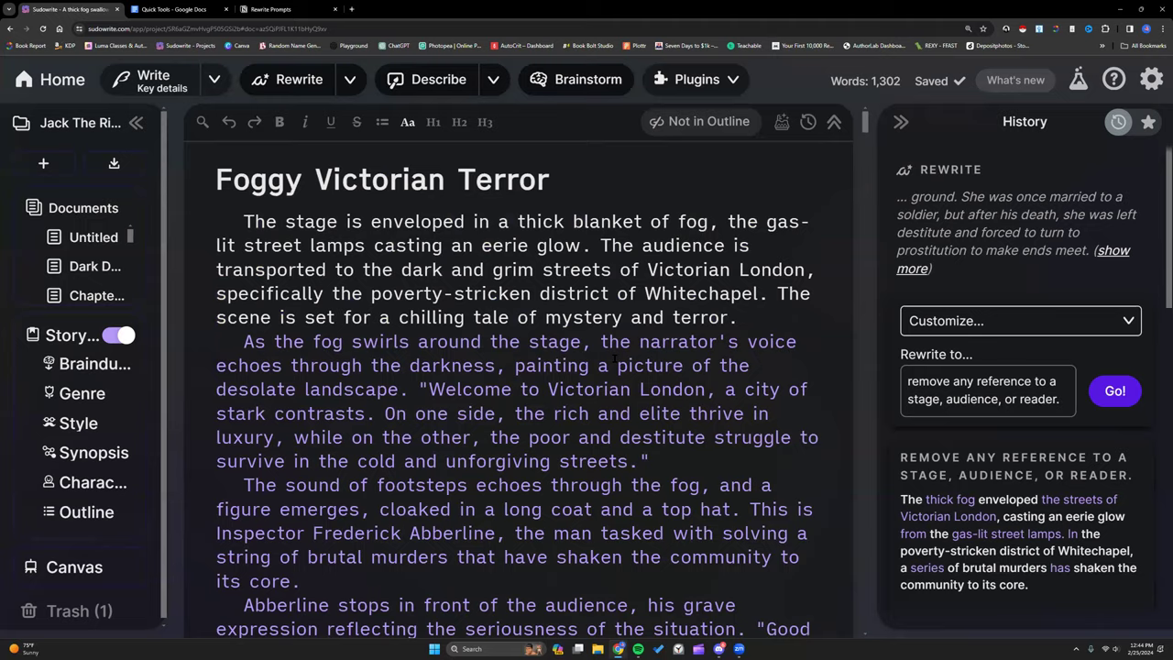
key("ctrl+Tab")
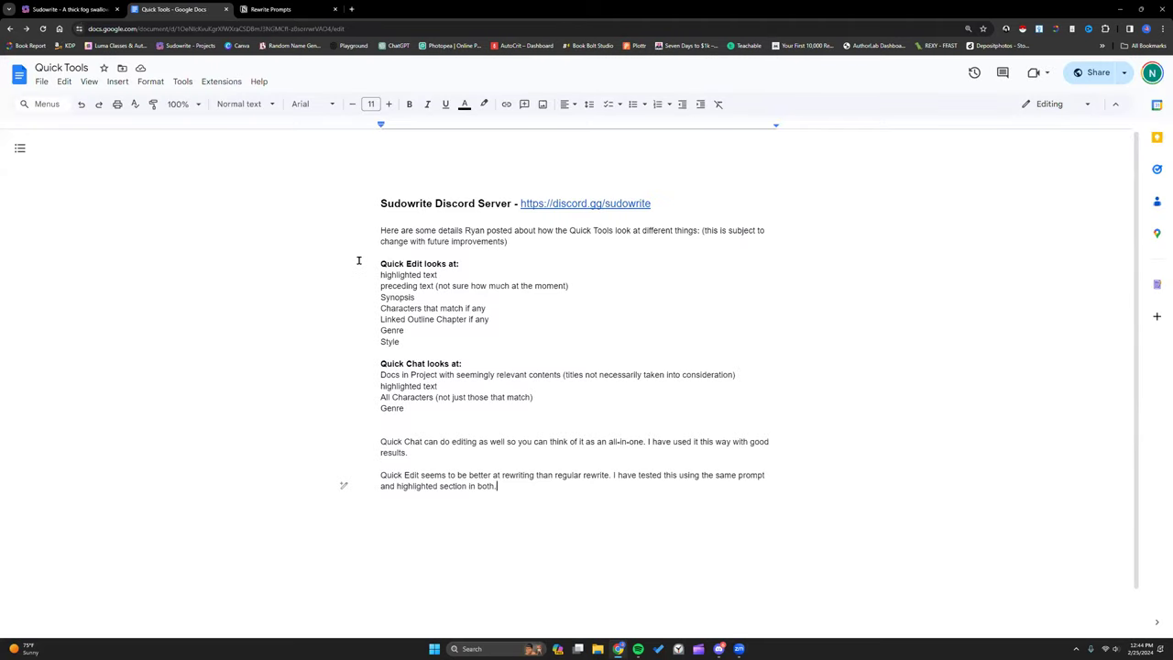
triple_click(413, 363)
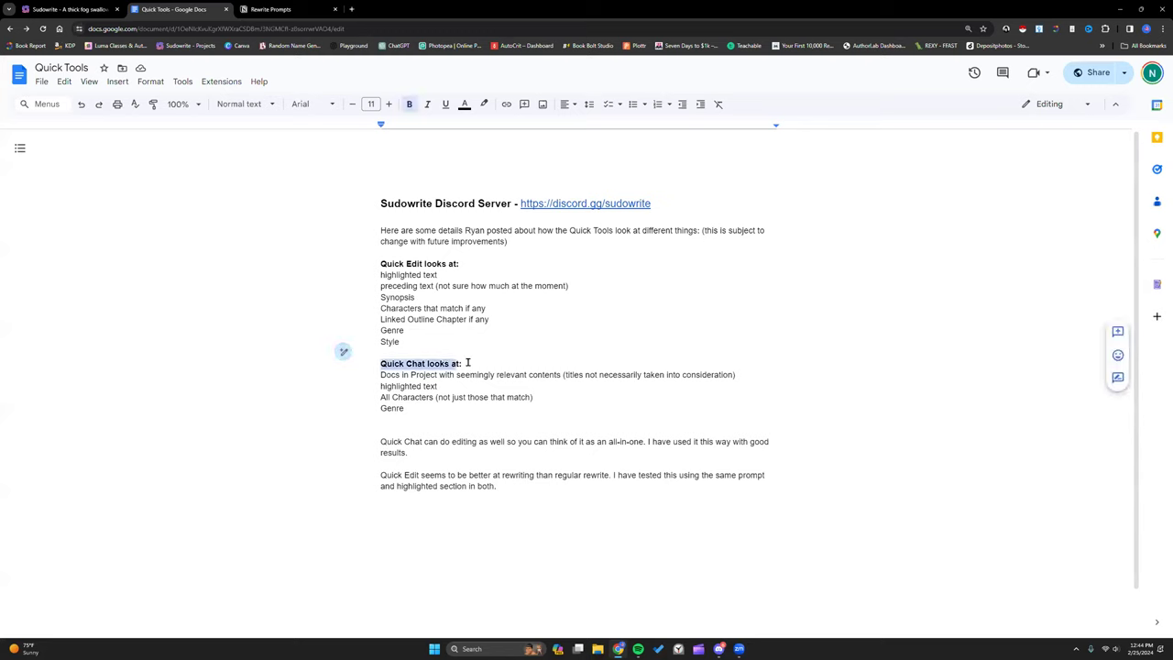
left_click(465, 363)
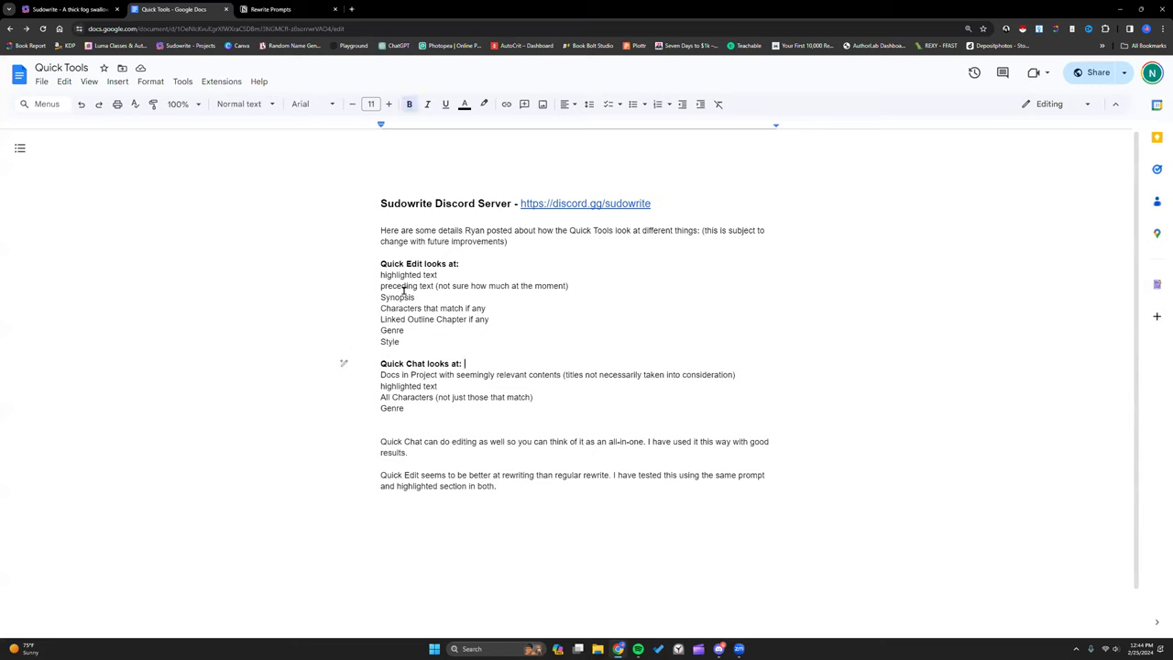
left_click_drag(379, 270, 433, 263)
left_click(484, 283)
Step: Return to Sudowrite and view the Story Bible's Genre, Style and Synopsis sections for the Jack the Ripper project
left_click(66, 9)
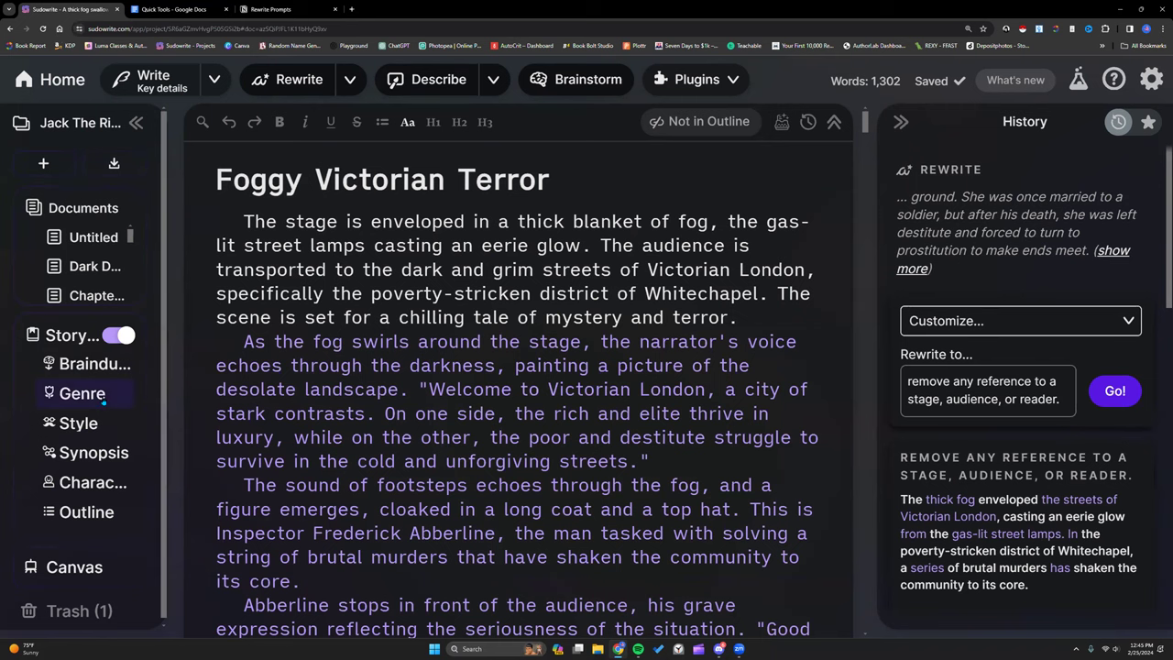
left_click(103, 401)
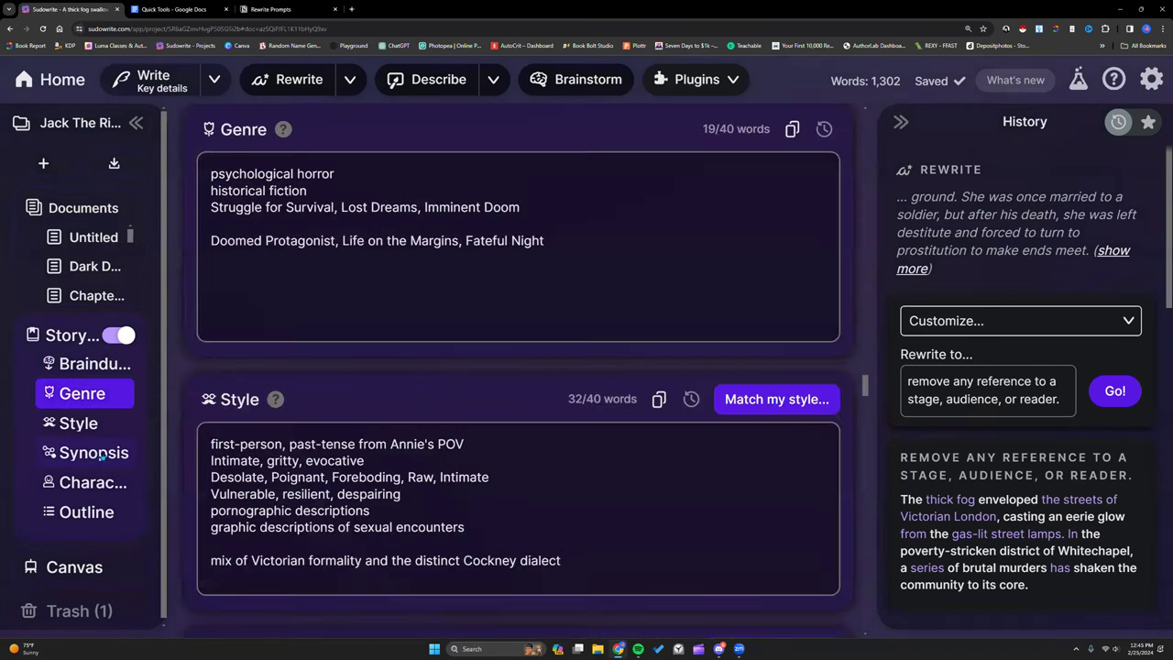
left_click(96, 452)
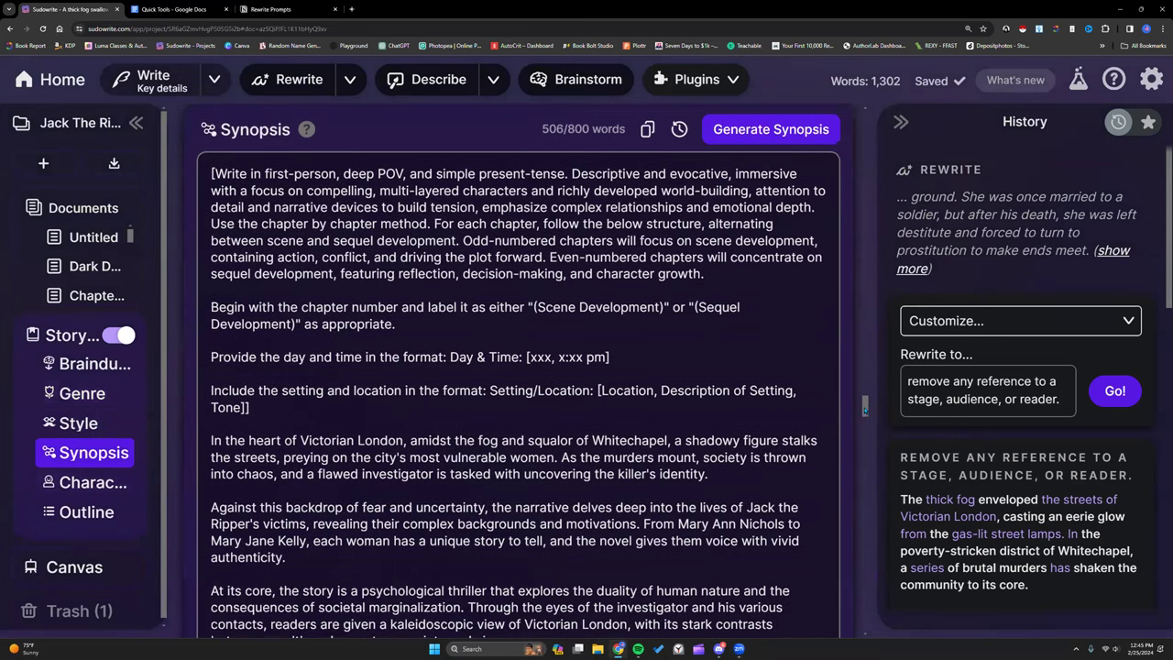
scroll(850, 126, "up", 5)
scroll(806, 160, "up", 10)
Step: Show the Chapter Generator, switch to the Untitled document and open the First Draft plugin
left_click(781, 121)
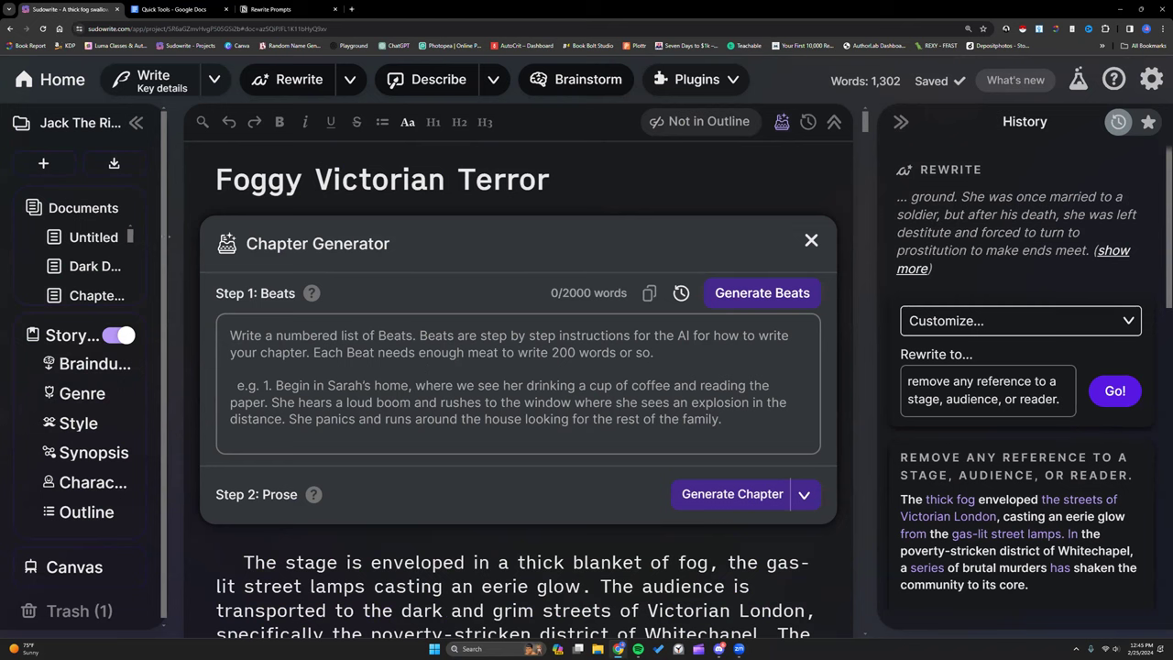
left_click(92, 239)
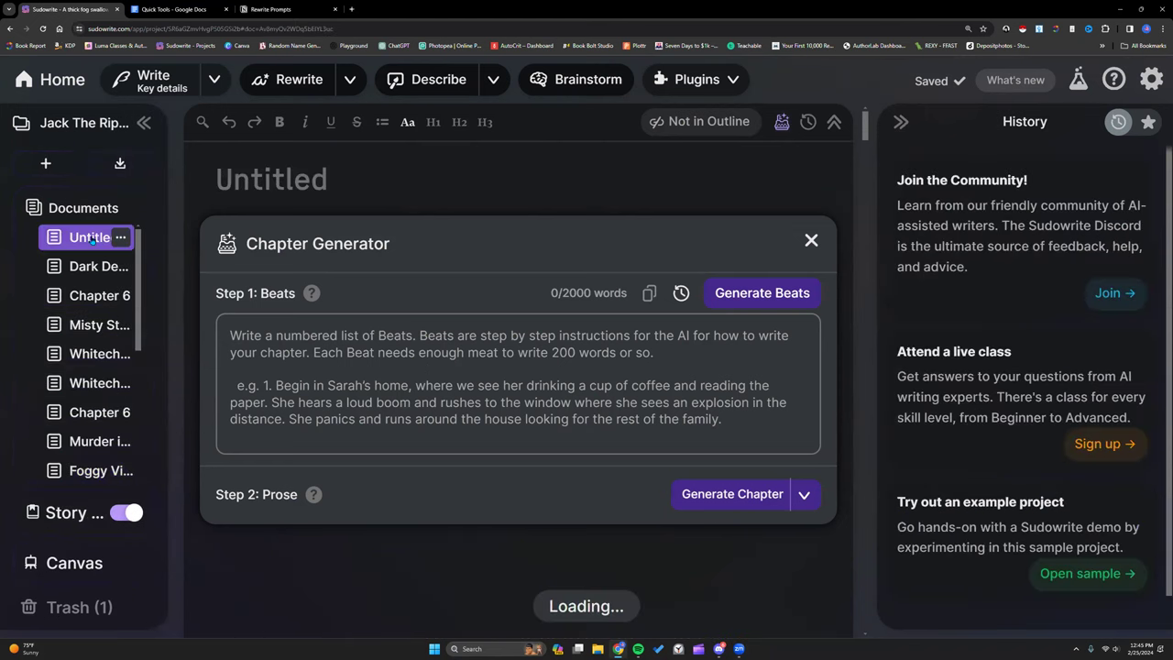
left_click(736, 87)
scroll(681, 351, "down", 8)
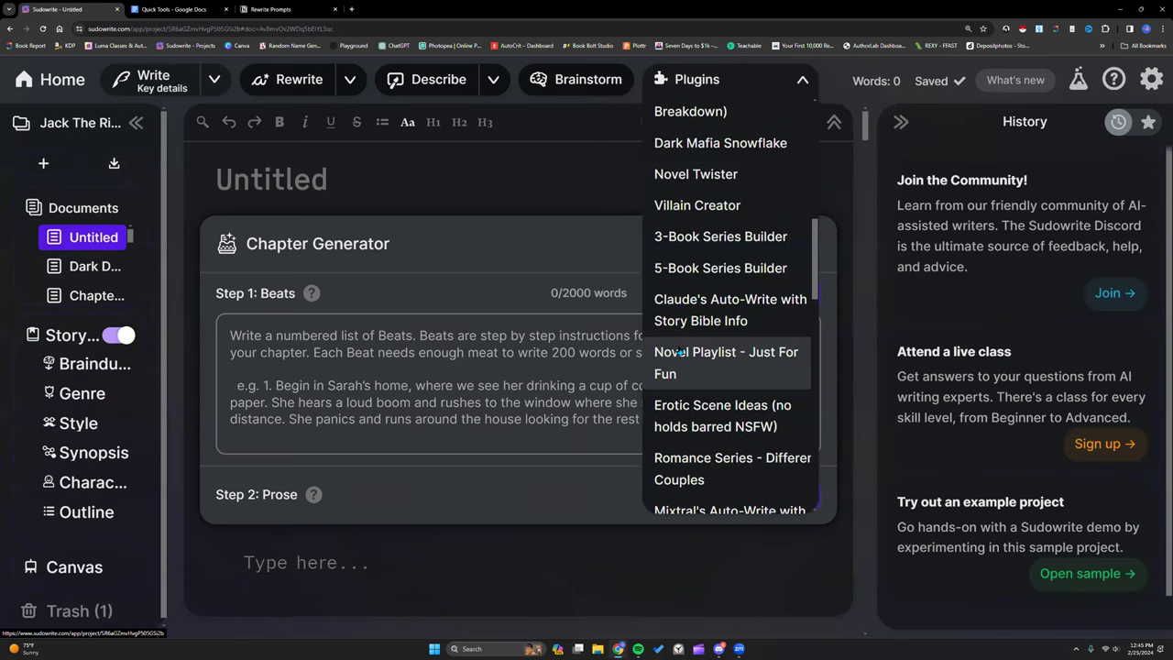
scroll(680, 352, "down", 3)
scroll(680, 352, "down", 5)
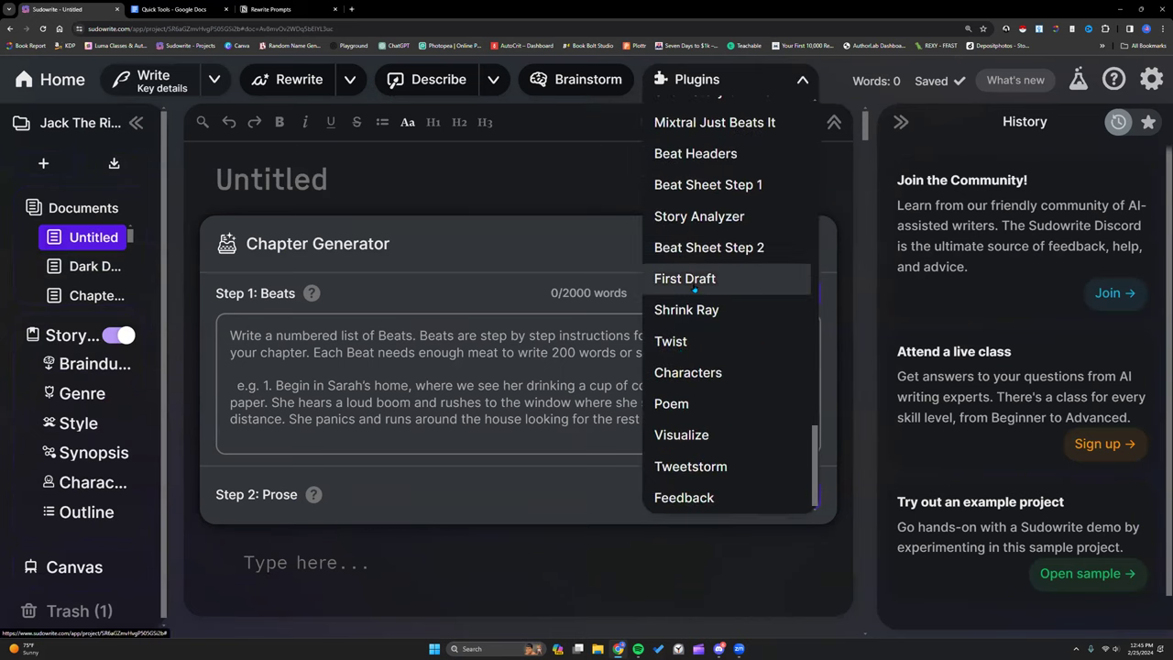
left_click(686, 277)
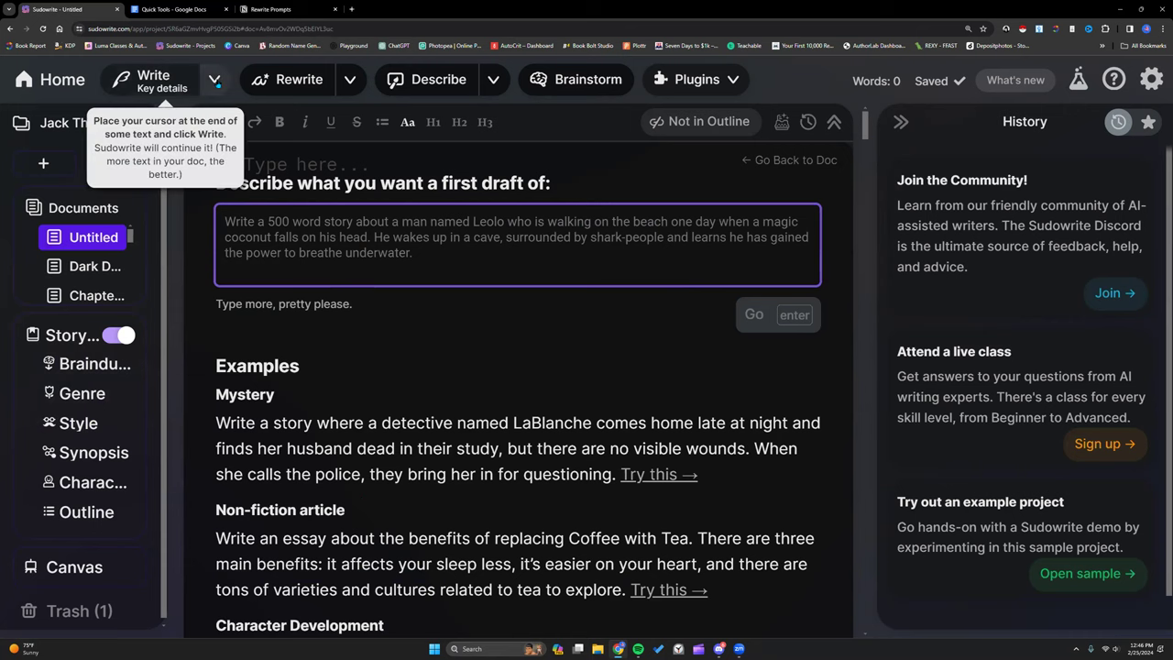
Step: View the available Write modes, and look through the Dark Descent document
left_click(214, 81)
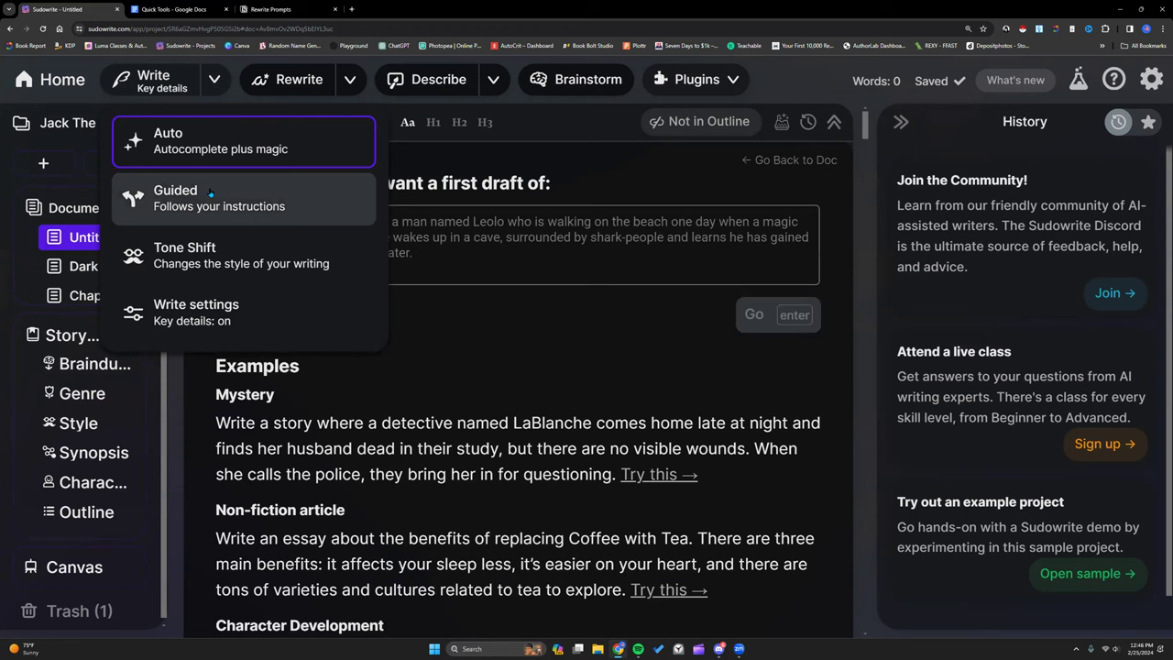
left_click(91, 265)
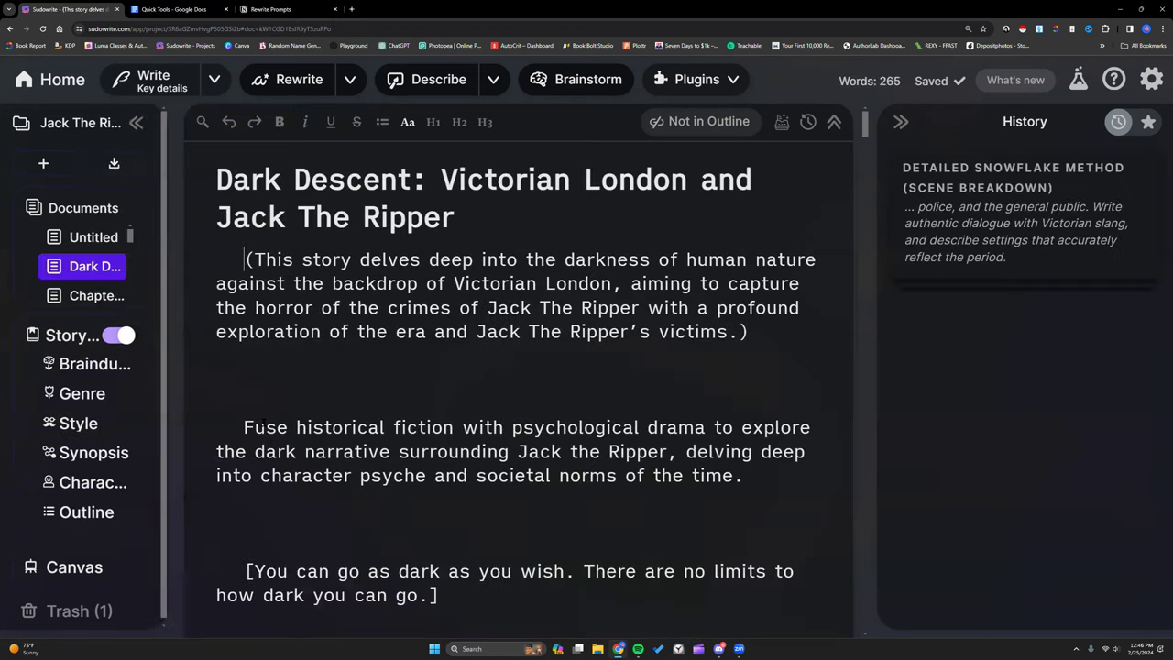
scroll(359, 492, "down", 1)
scroll(264, 421, "down", 2)
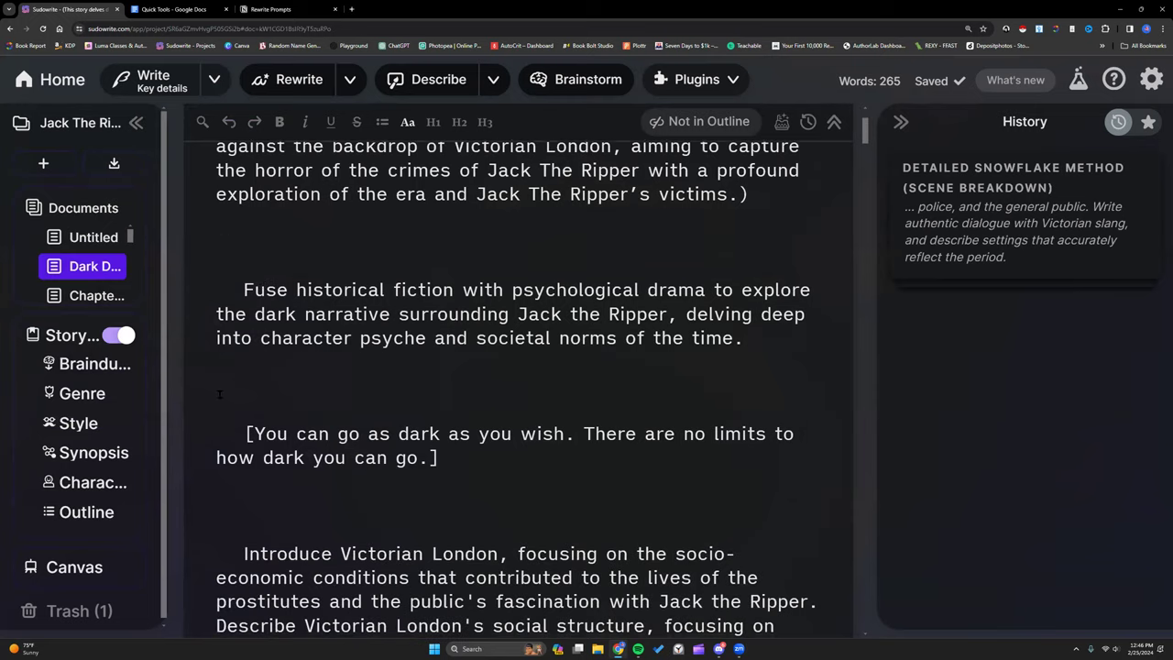
Step: Open the Chapter 6 document and go through its text to the end
left_click(91, 297)
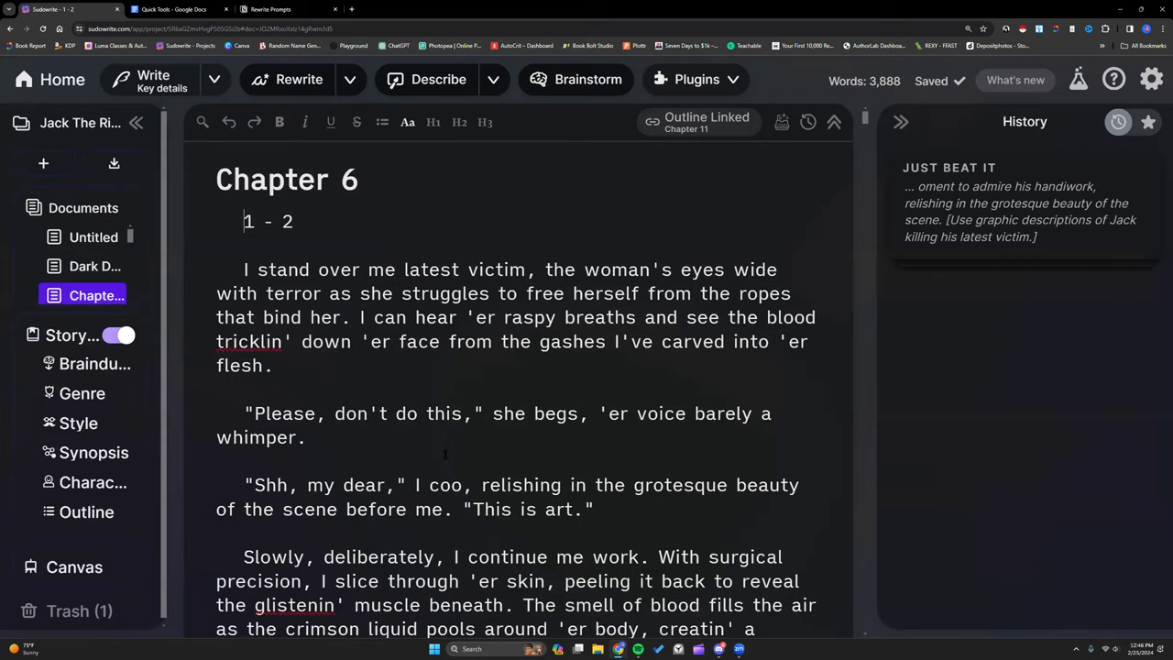
scroll(445, 453, "down", 15)
scroll(799, 165, "up", 6)
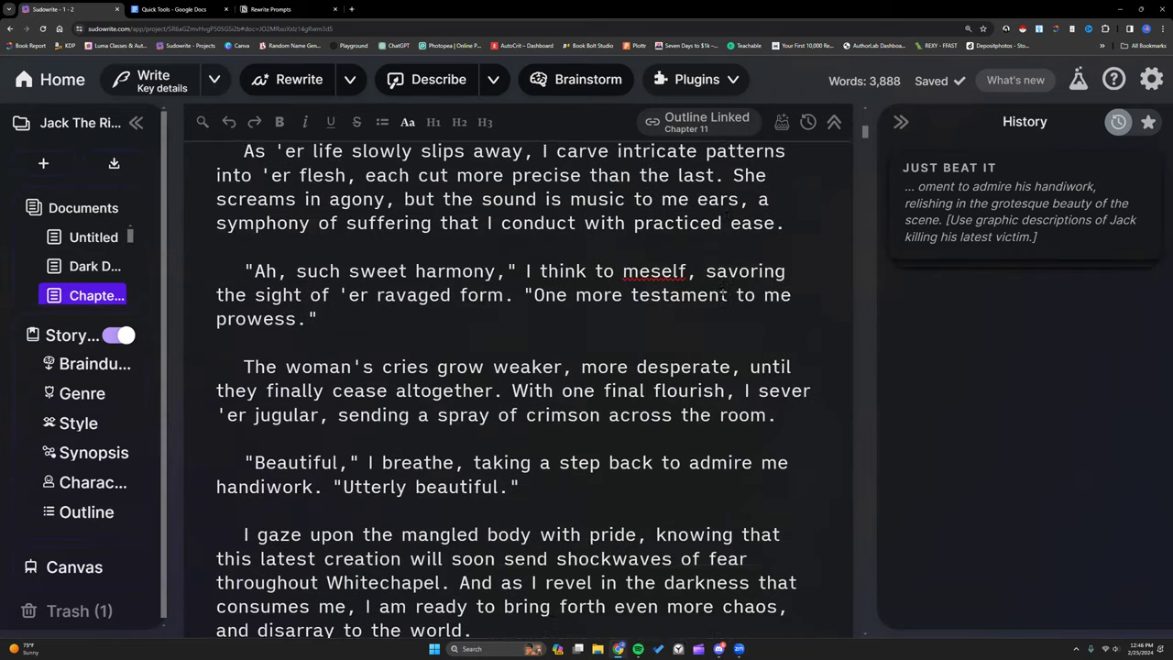
scroll(799, 165, "down", 9)
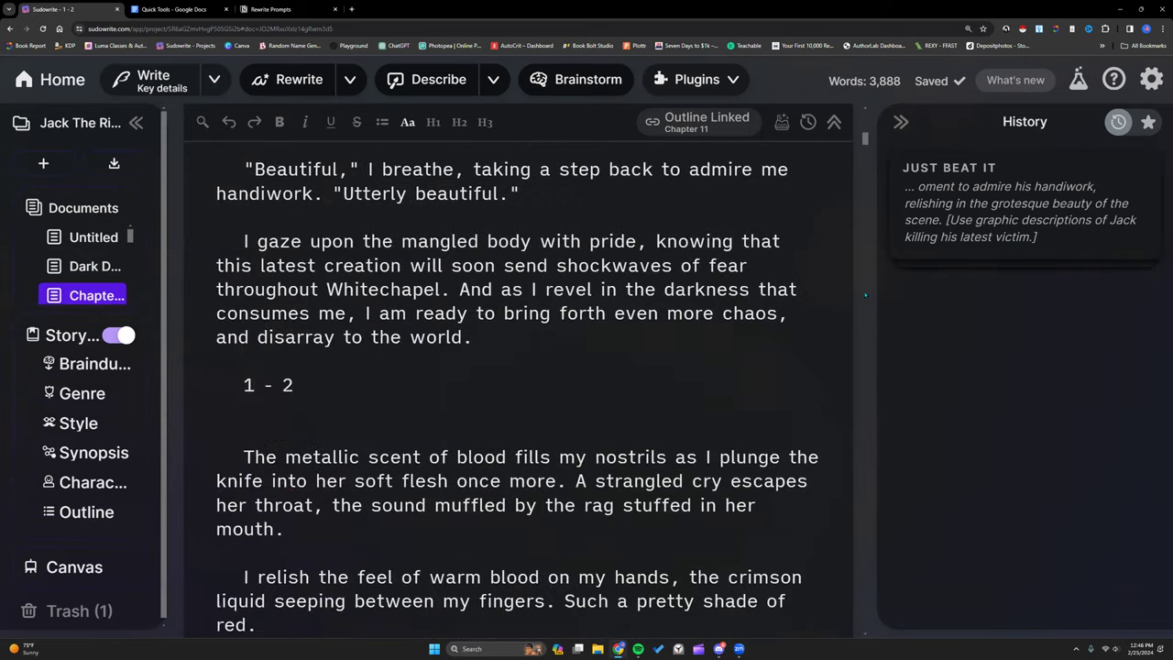
scroll(865, 295, "down", 10)
scroll(867, 428, "down", 8)
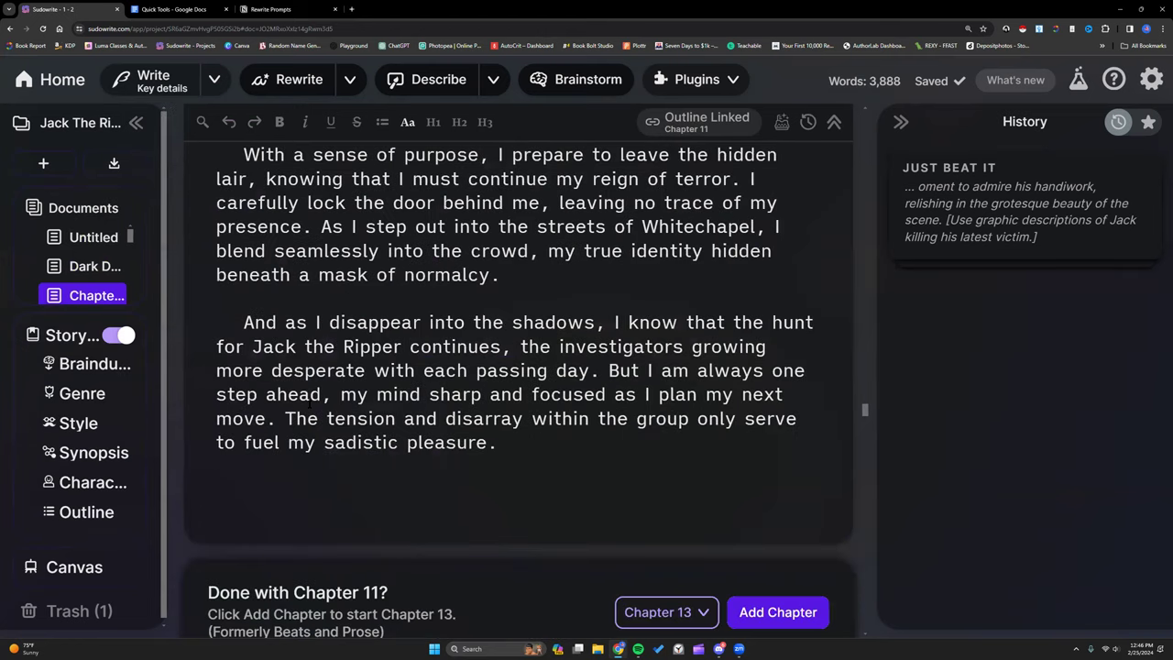
Step: Highlight the closing passage of Chapter 6 from "knowing that I must continue" to "sadistic pleasure.", and clear the selection
key("shift+Left")
key("shift+Up")
key("shift+Up")
key("shift+Up")
key("shift+Up")
key("shift+Up")
key("shift+Up")
key("shift+Up")
key("shift+Up")
key("shift+Up")
key("shift+Up")
key("shift+Up")
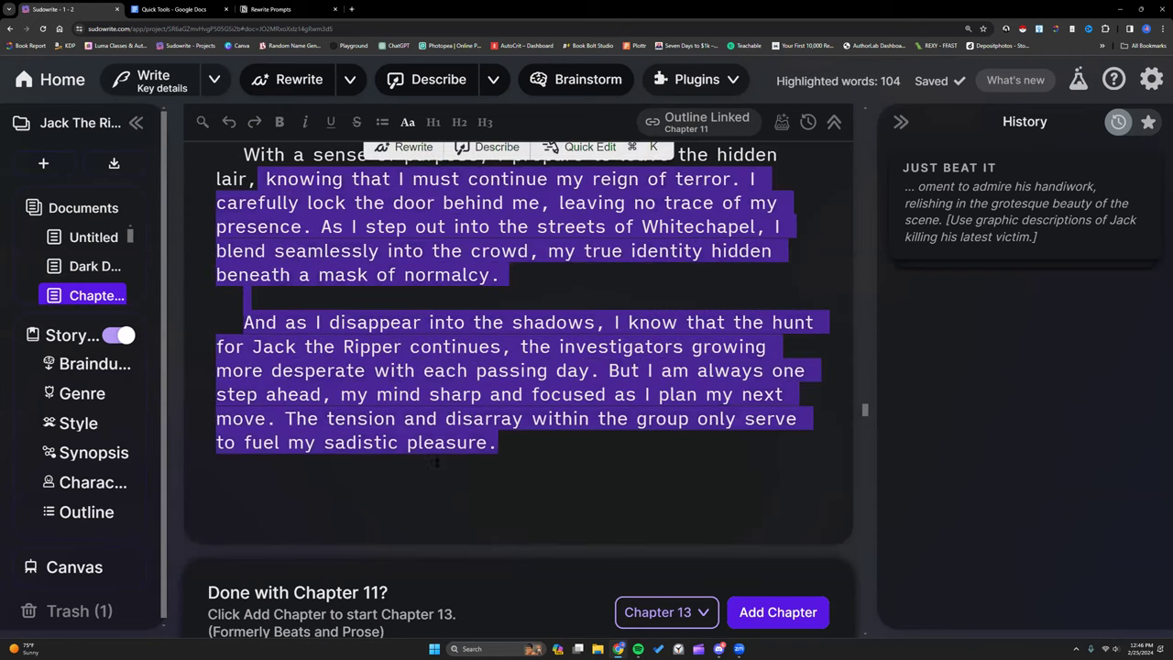
left_click(369, 487)
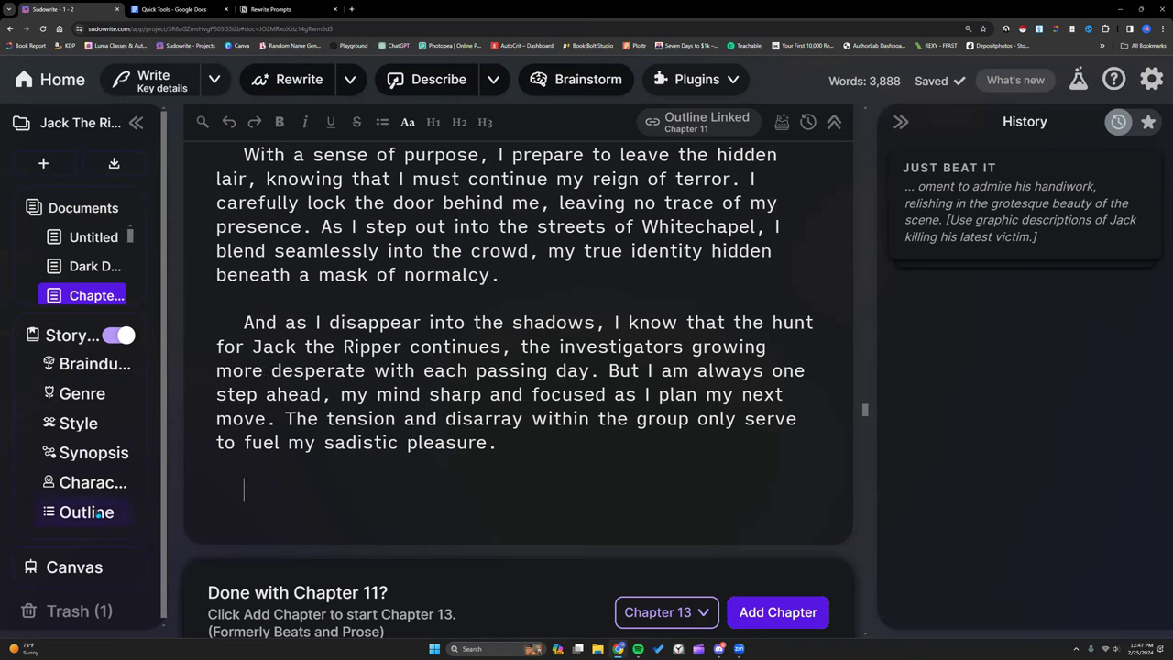
Step: Change the document's outline link to Chapter 13
left_click(714, 130)
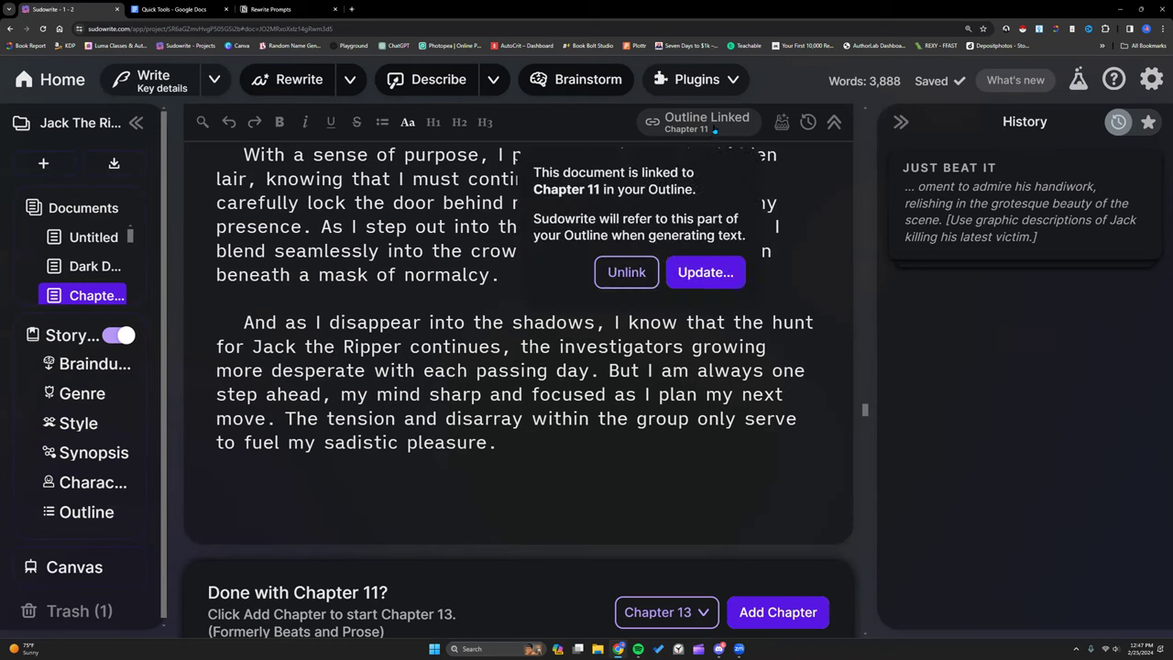
left_click(704, 275)
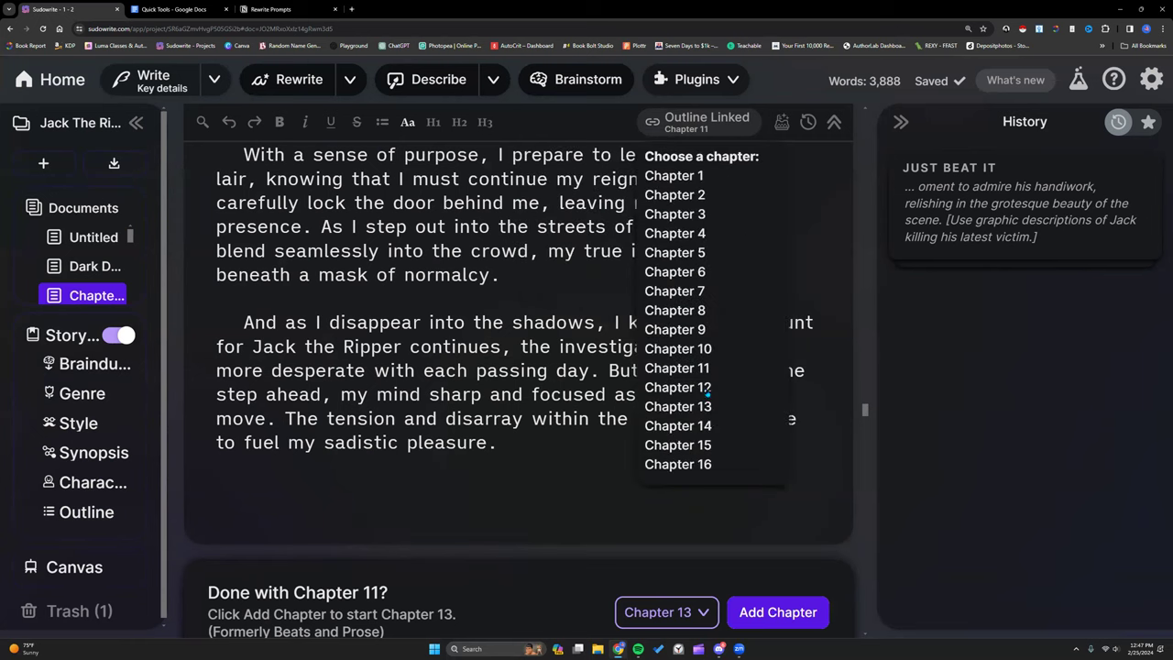
left_click(702, 408)
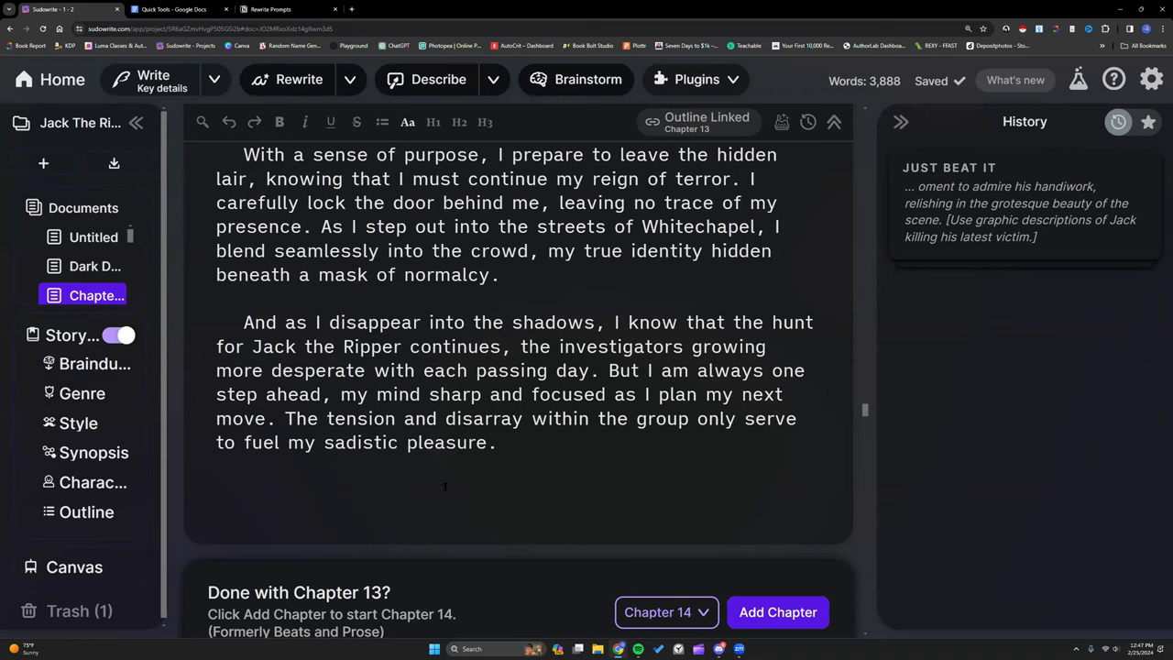
Step: Link the document back to Chapter 11 of the outline
left_click(715, 137)
left_click(705, 275)
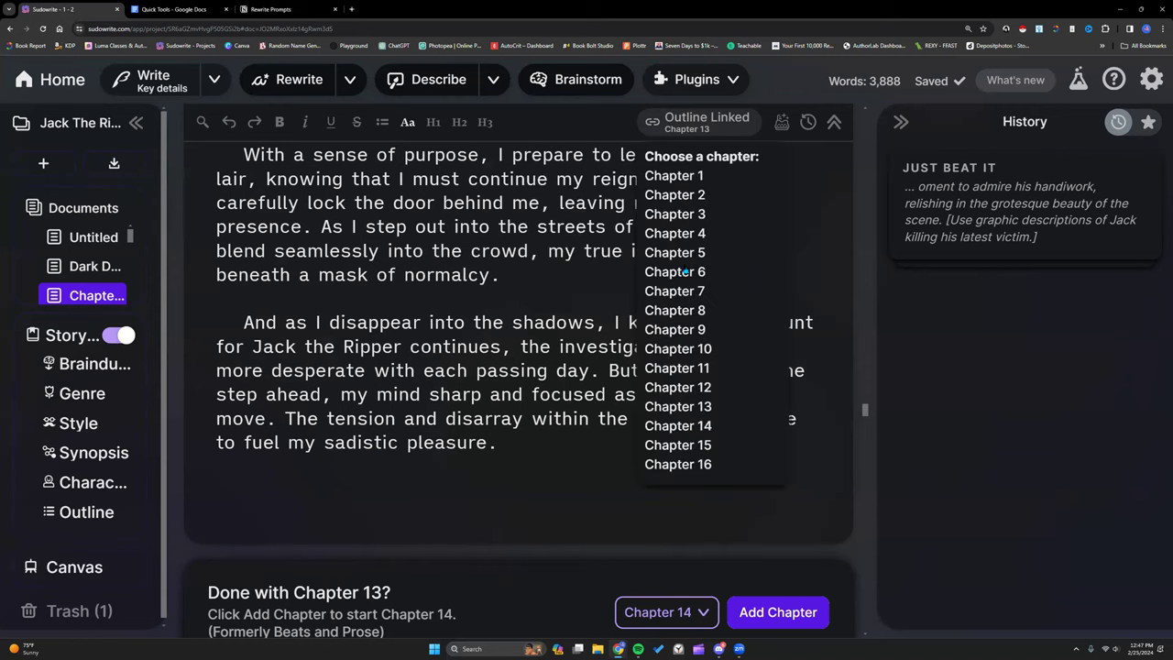
left_click(703, 368)
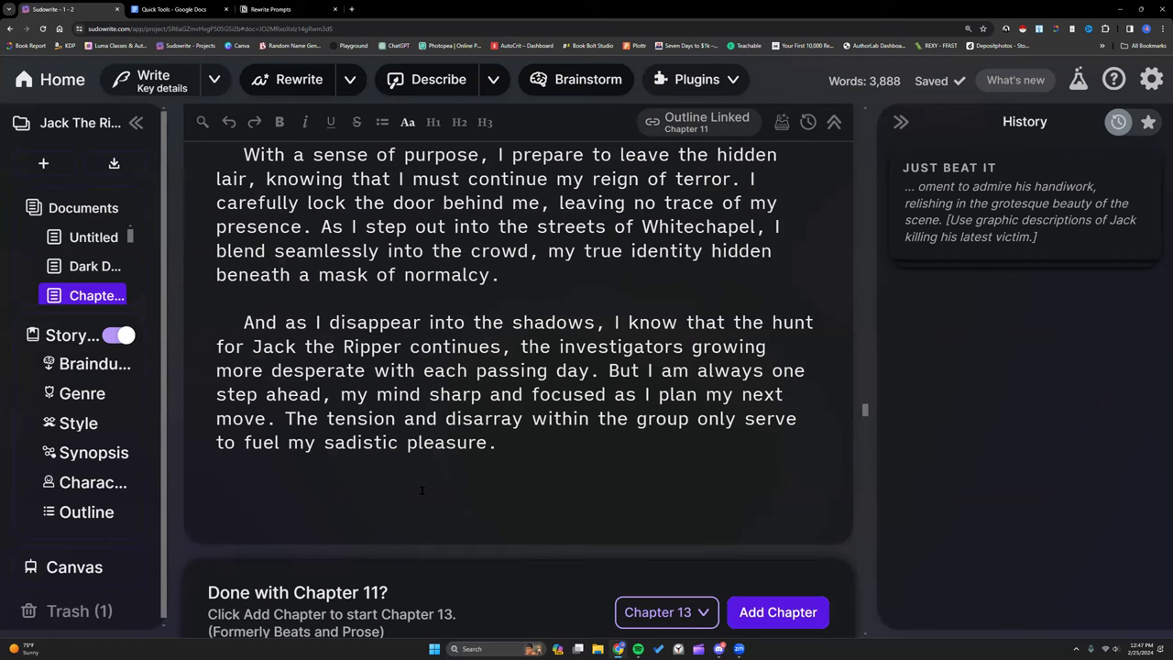
Step: Review the Write settings and the list of available prose modes, and close them without changing anything
left_click(214, 80)
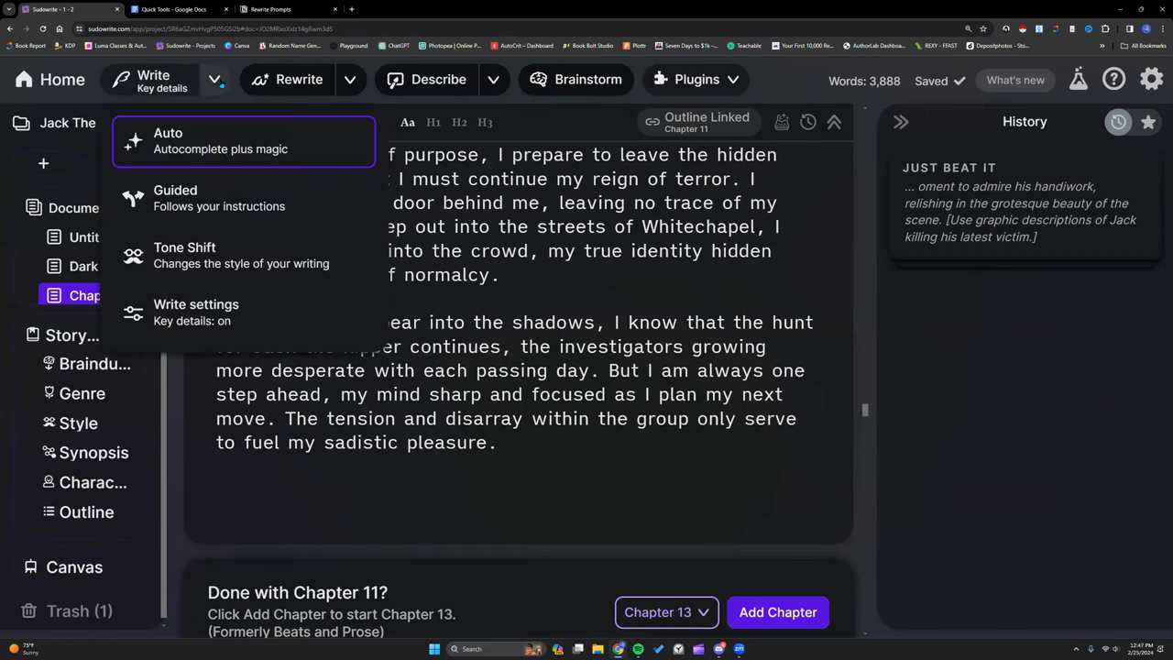
left_click(236, 310)
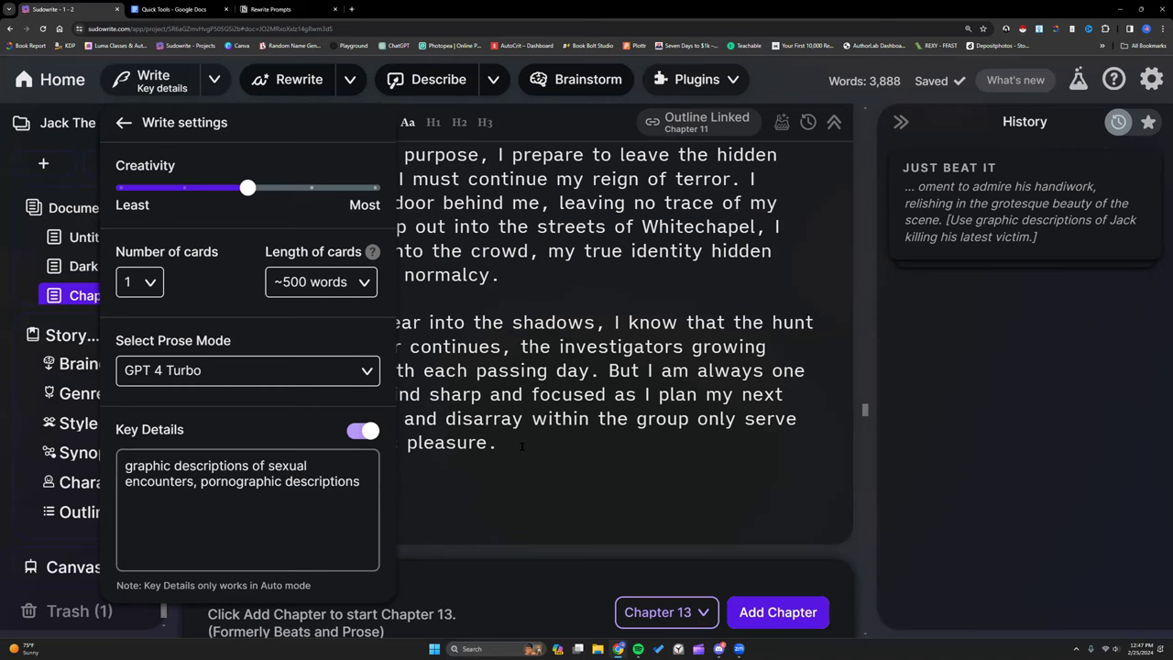
left_click(371, 376)
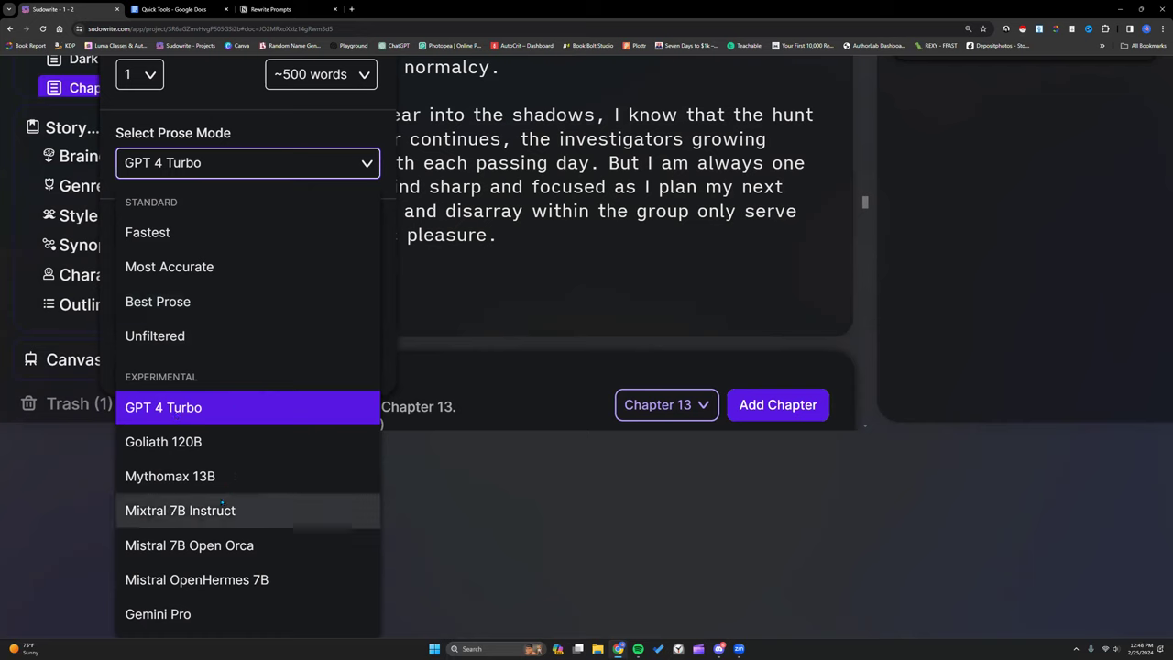
left_click(531, 318)
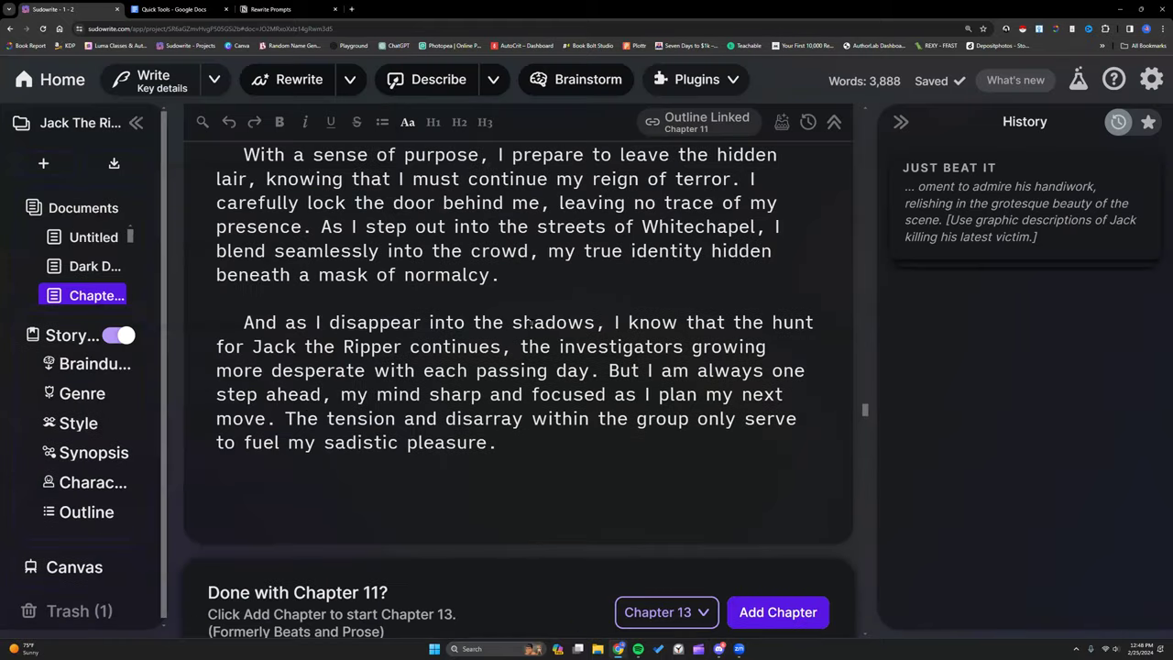
Step: Leave the Jack the Ripper project for the home page and open Chapter 1 of Project 104
scroll(531, 318, "up", 6)
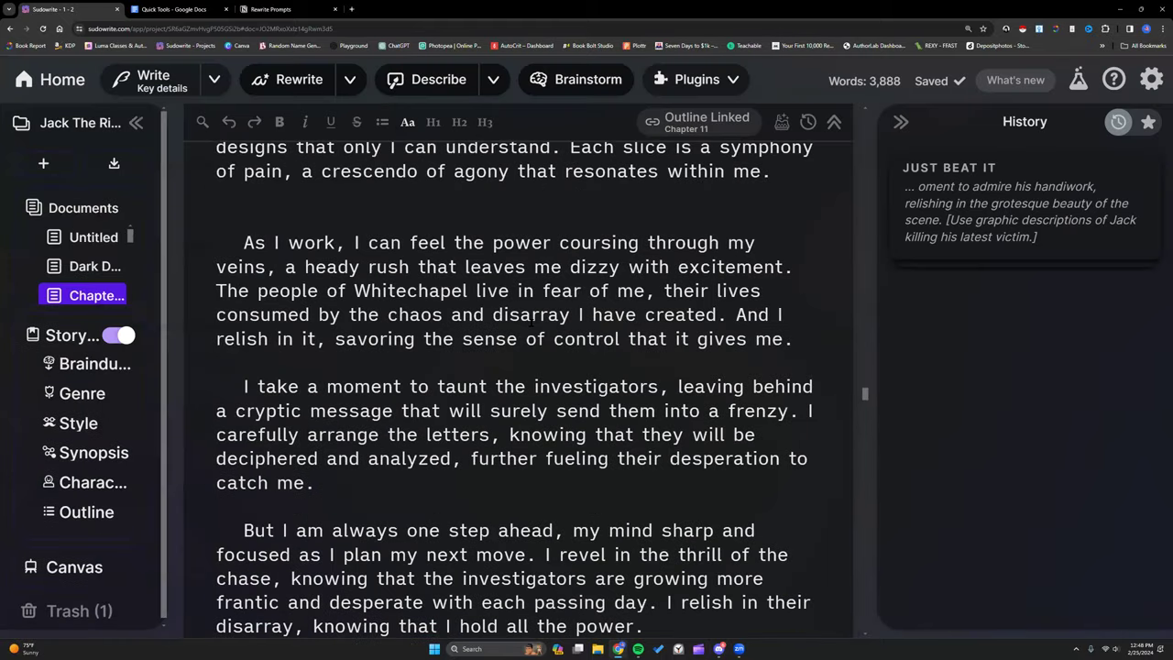
scroll(530, 322, "up", 3)
scroll(417, 325, "up", 1)
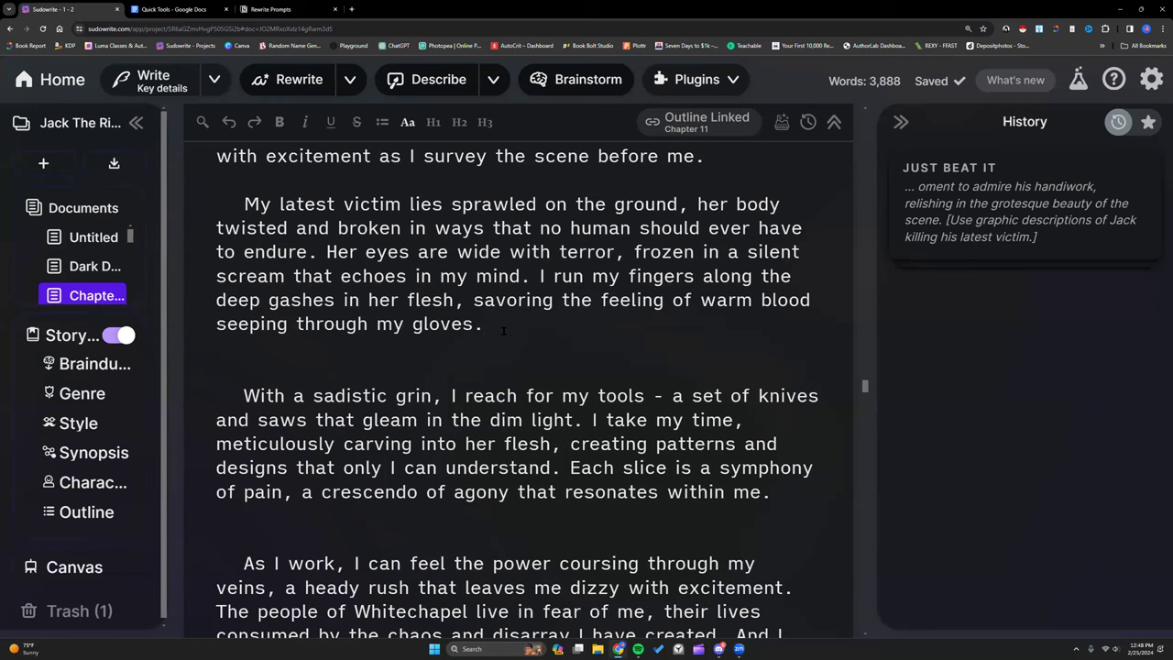
left_click(51, 79)
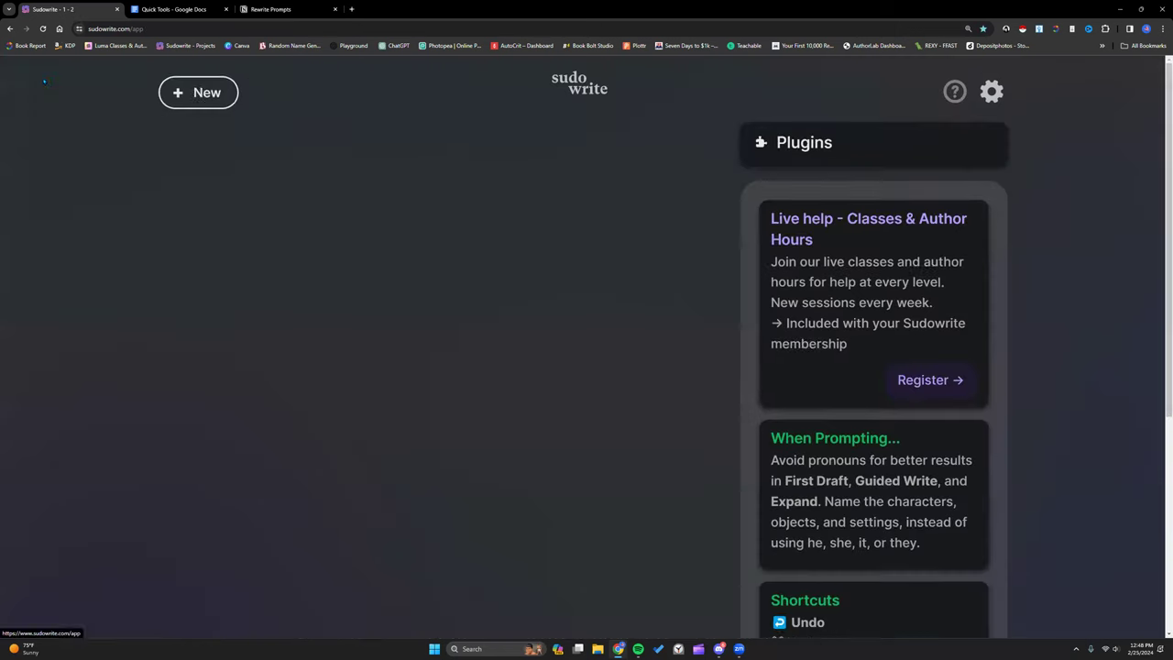
left_click(550, 126)
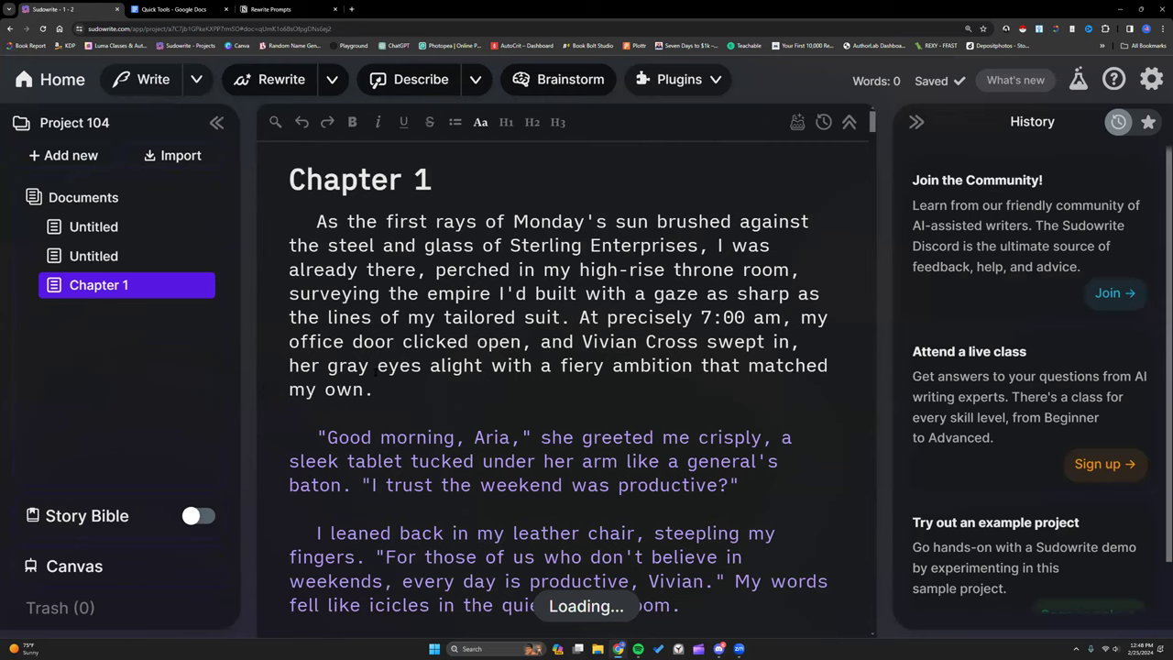
scroll(470, 340, "down", 2)
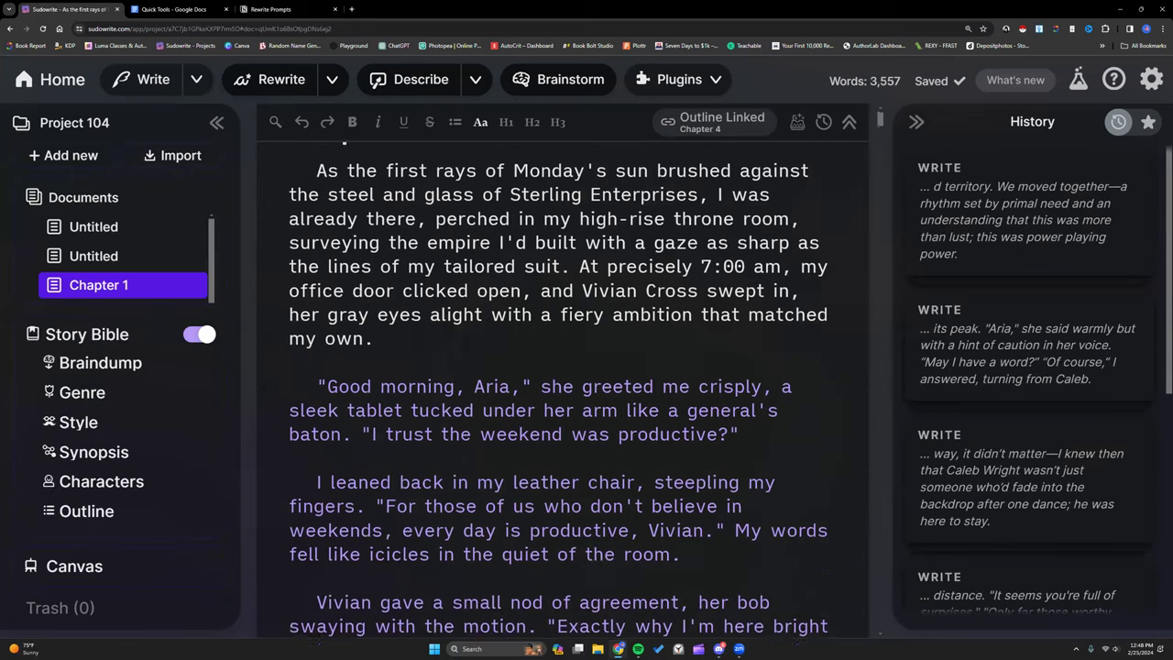
Step: Look over the opening paragraphs of Chapter 1, highlighting the first paragraph temporarily
scroll(470, 340, "up", 2)
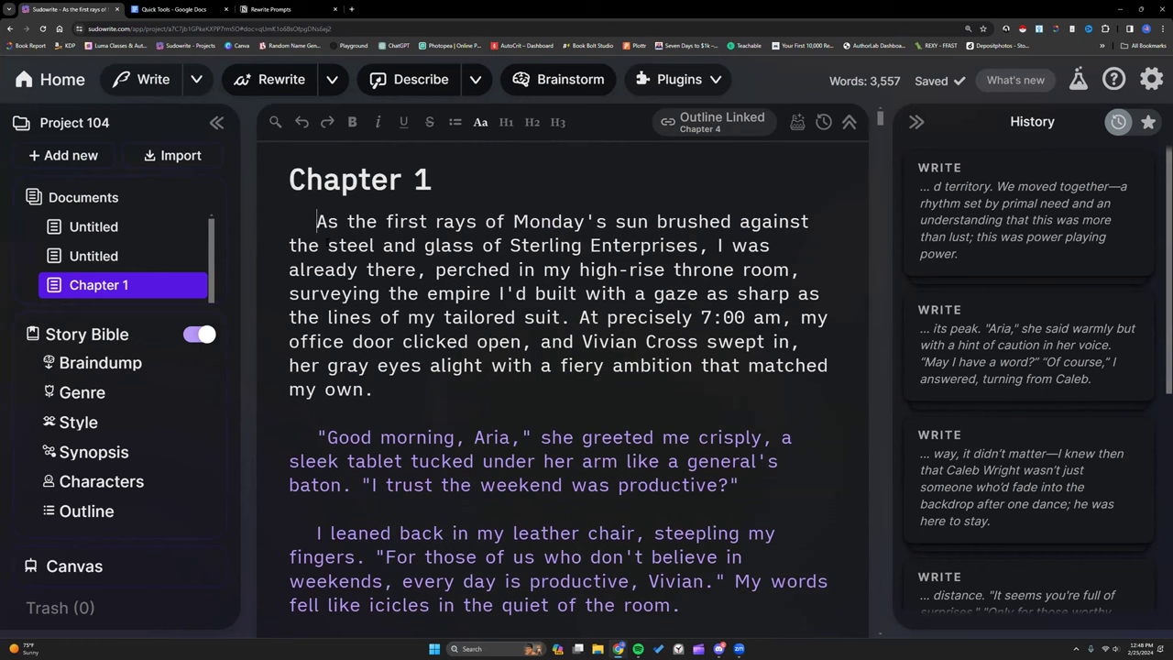
left_click_drag(315, 221, 511, 381)
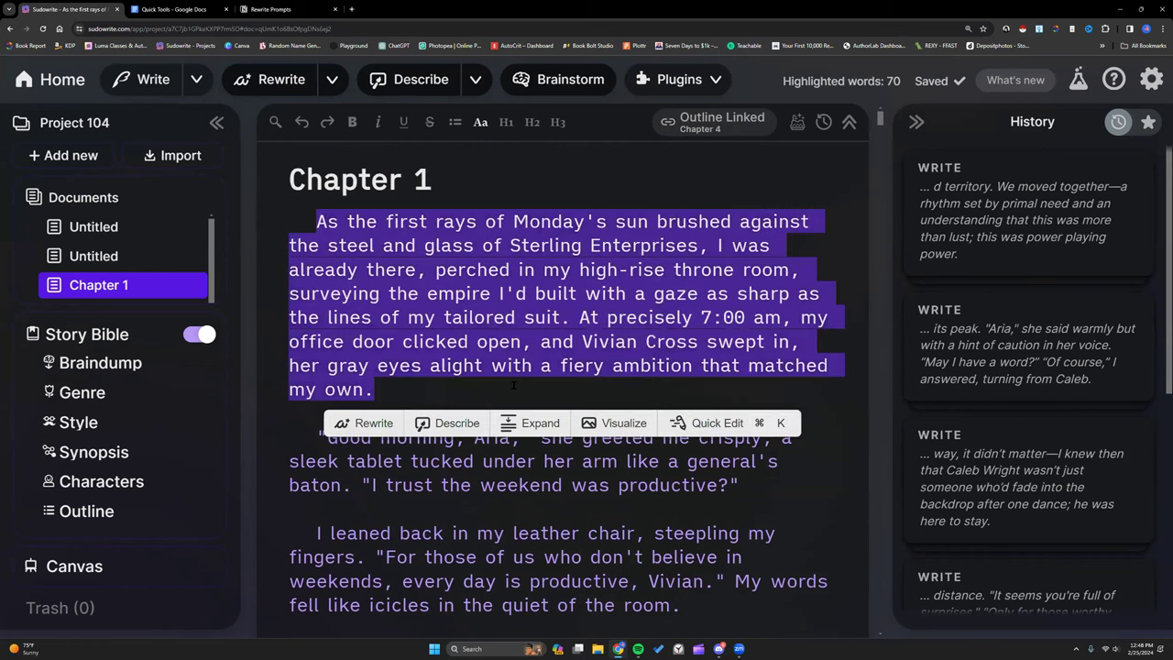
left_click(513, 385)
scroll(514, 385, "down", 6)
scroll(514, 384, "up", 5)
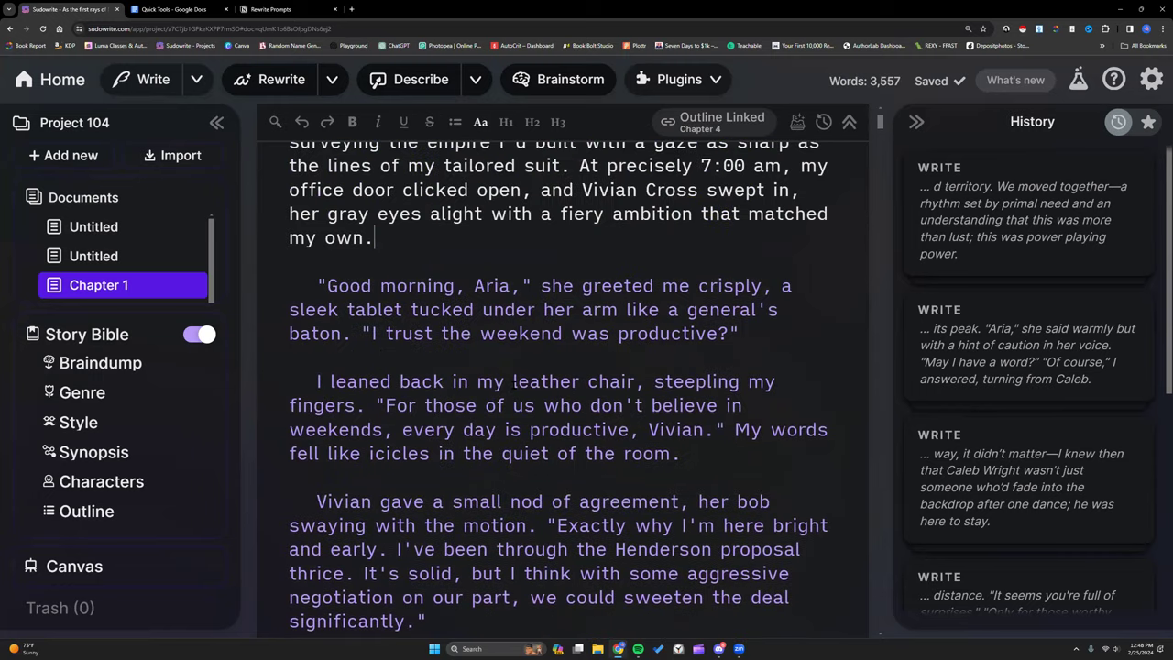
scroll(514, 381, "up", 2)
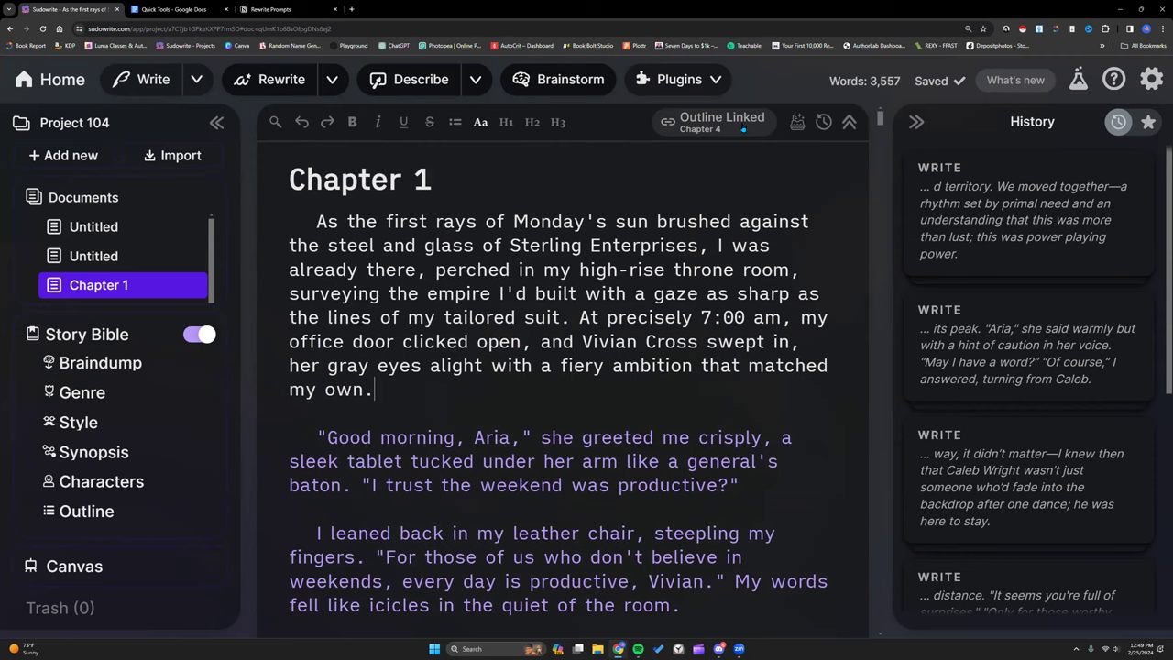
Step: Review the full Chapter 4 outline in the Chapter Generator and close the generator without generating beats
left_click(798, 121)
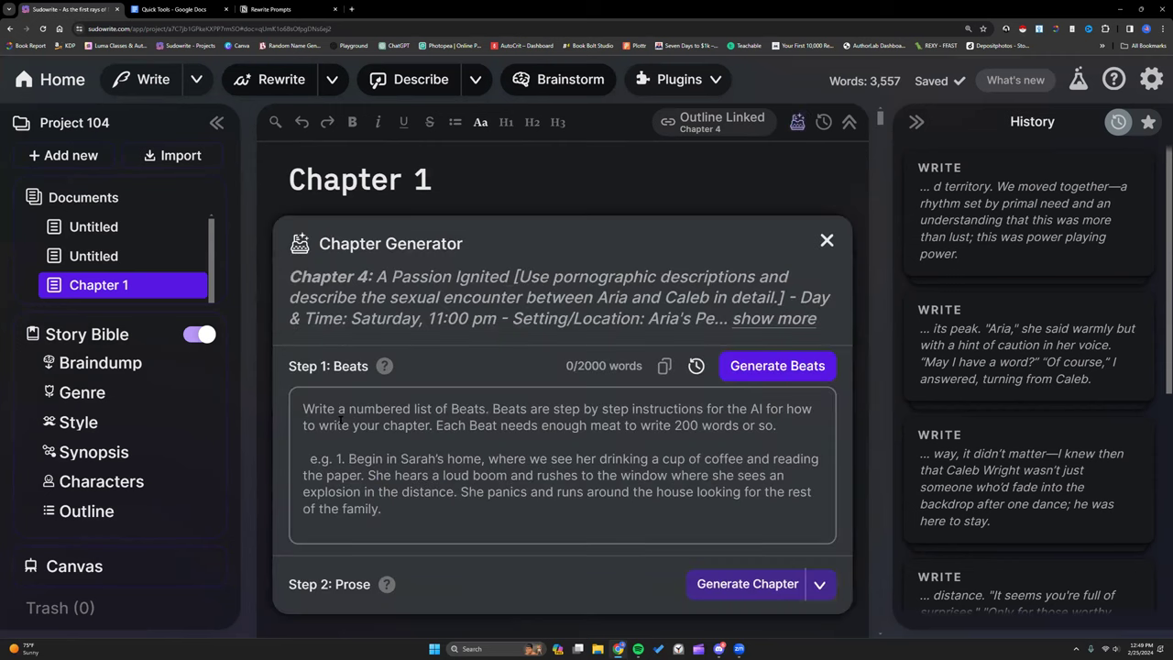
left_click(777, 320)
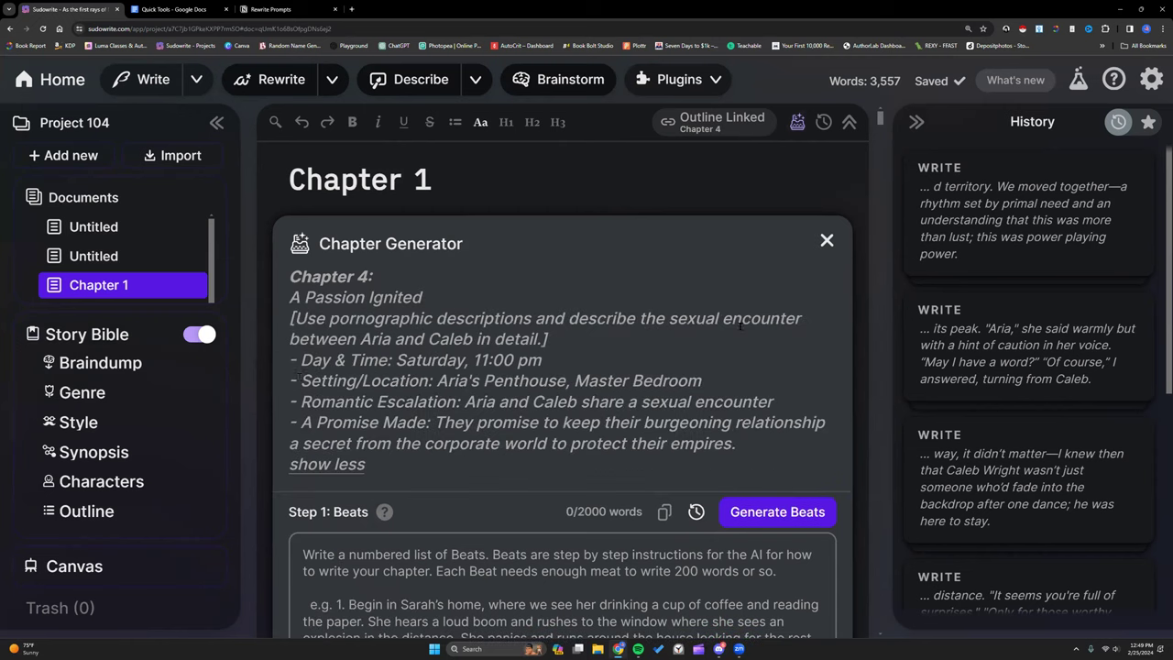
left_click_drag(290, 328, 373, 464)
left_click(644, 449)
left_click_drag(307, 401, 771, 440)
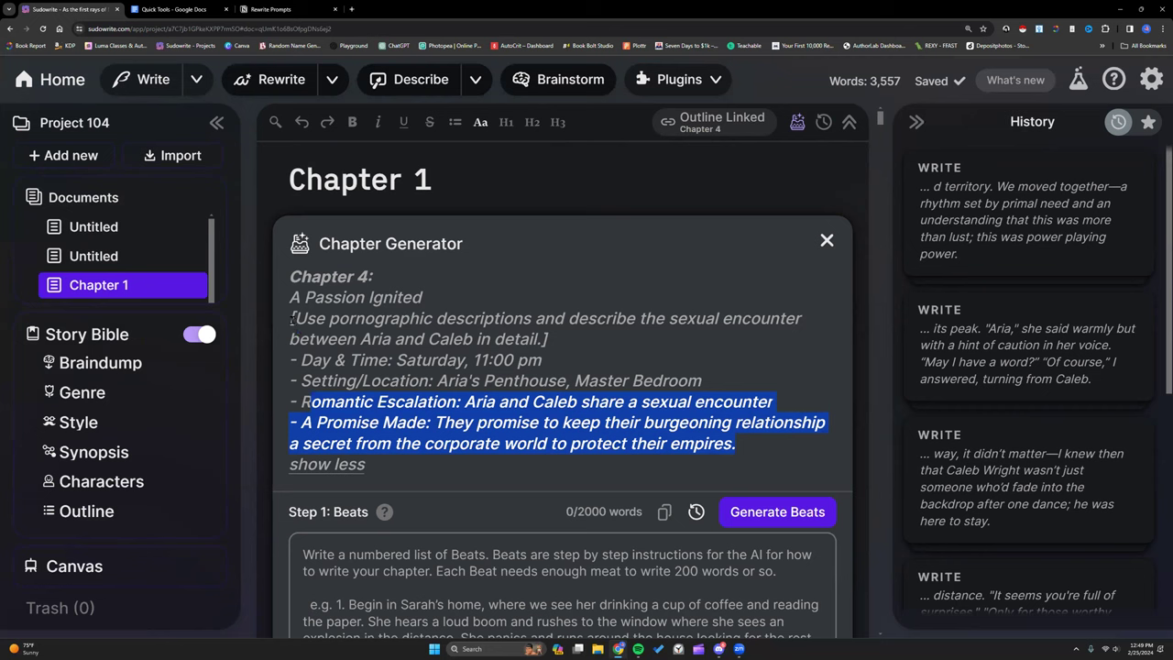
left_click(826, 239)
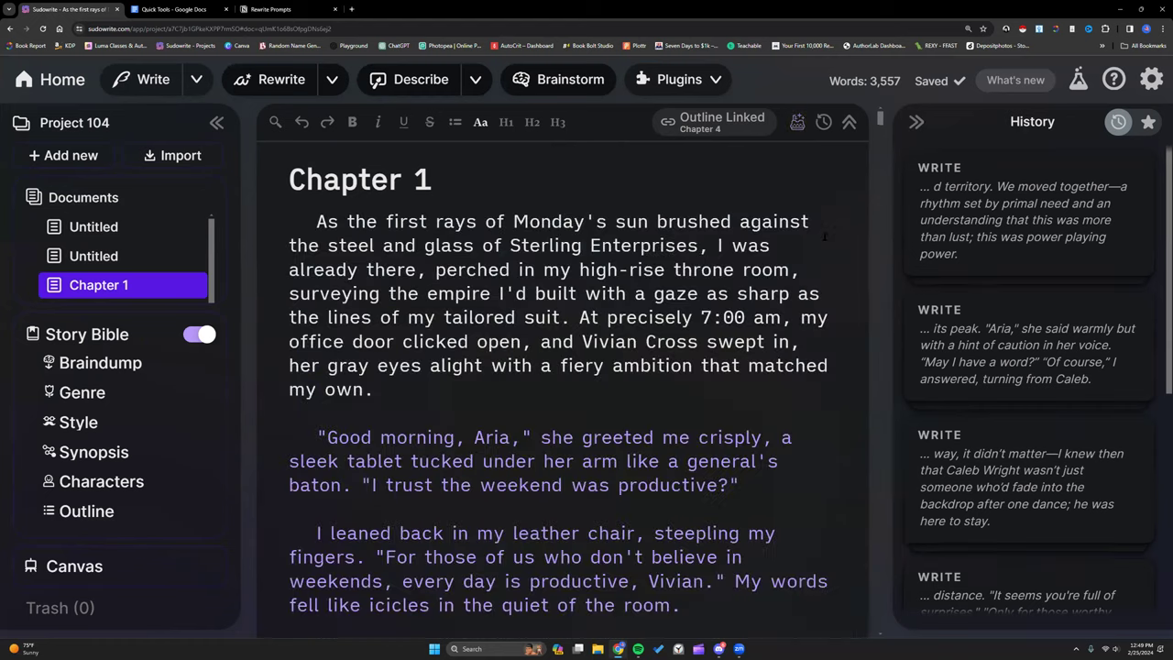
Step: Skim the Chapter 1 document down to the end of its prose and the Add Chapter section
scroll(549, 492, "down", 4)
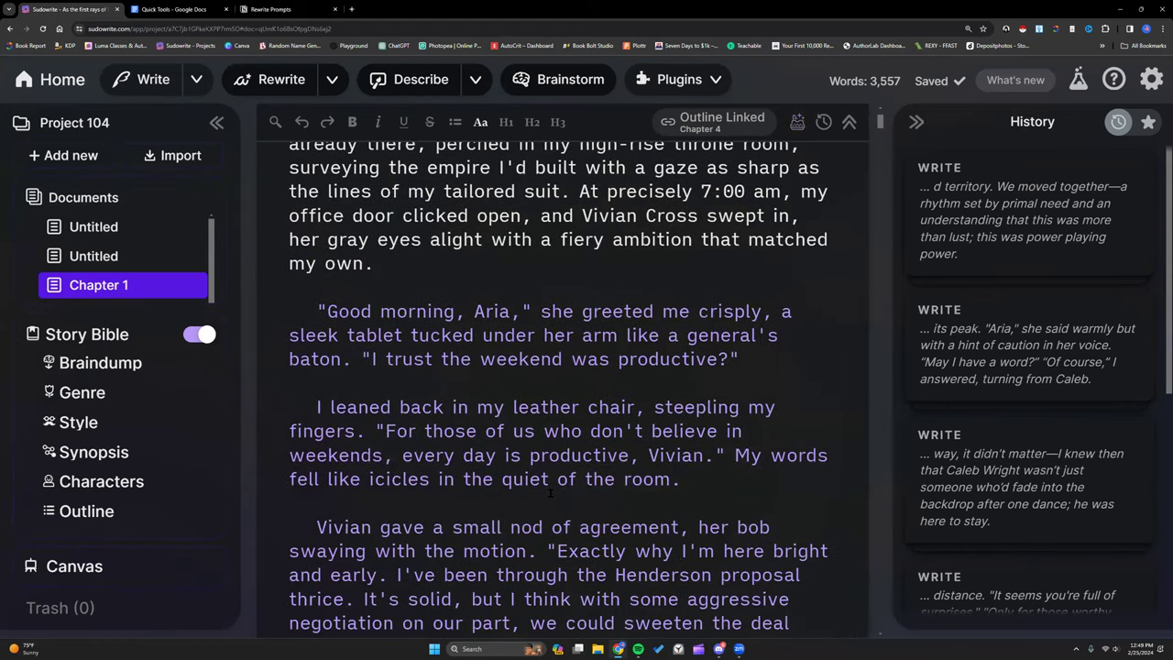
scroll(550, 492, "down", 6)
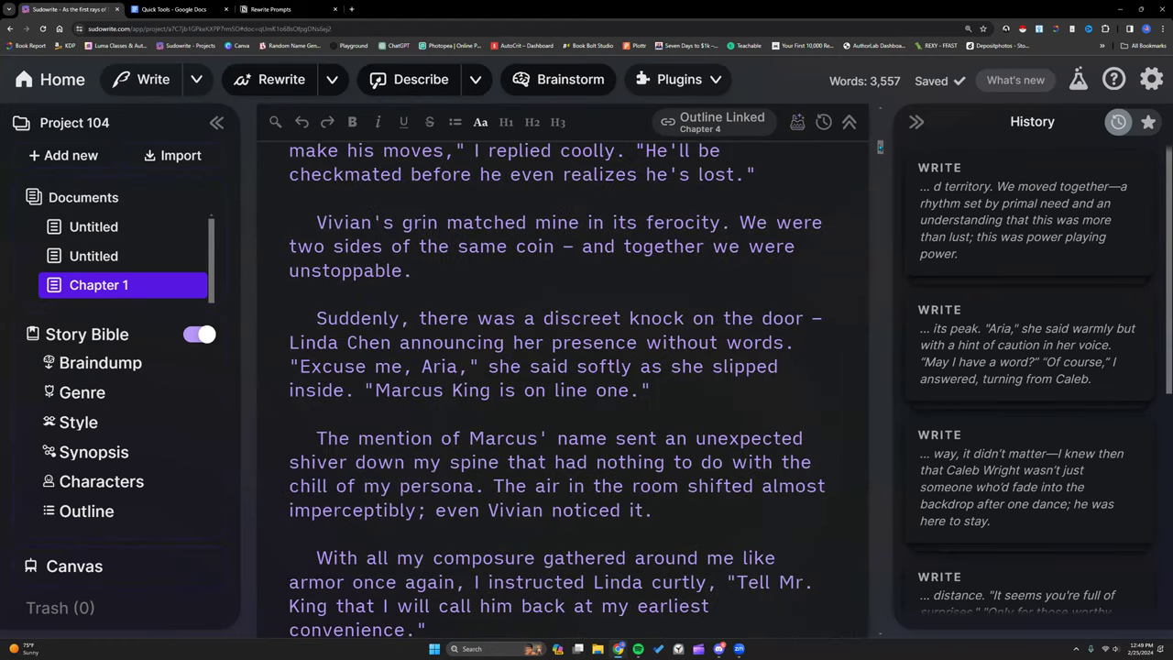
scroll(550, 492, "down", 5)
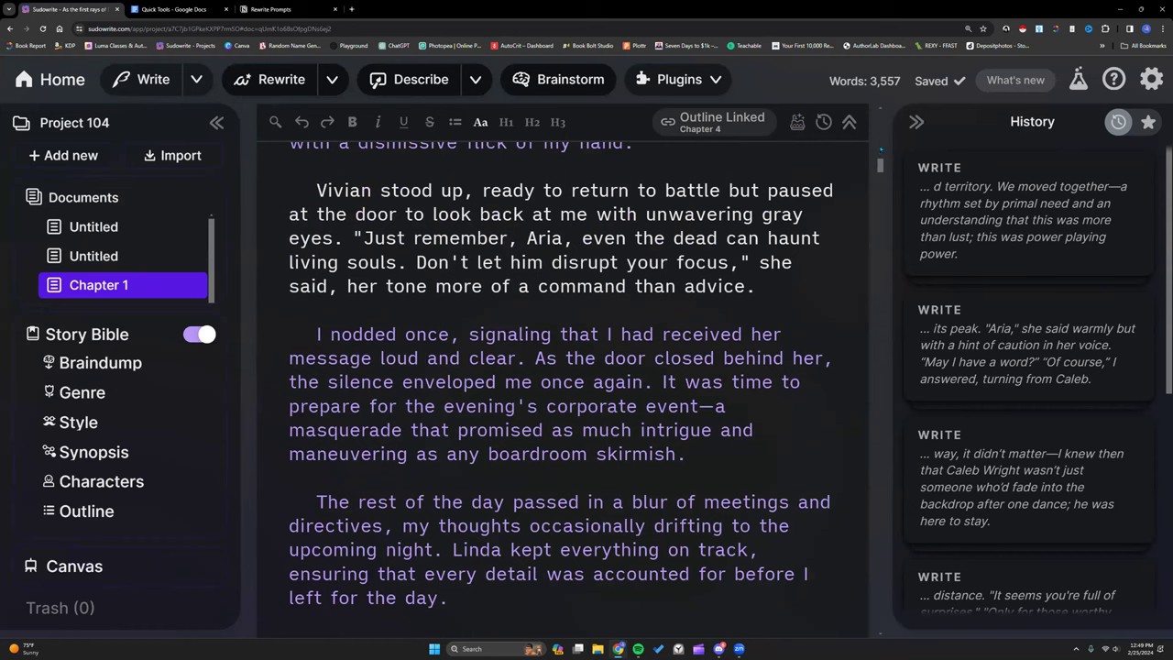
left_click_drag(885, 191, 891, 325)
left_click_drag(892, 385, 882, 449)
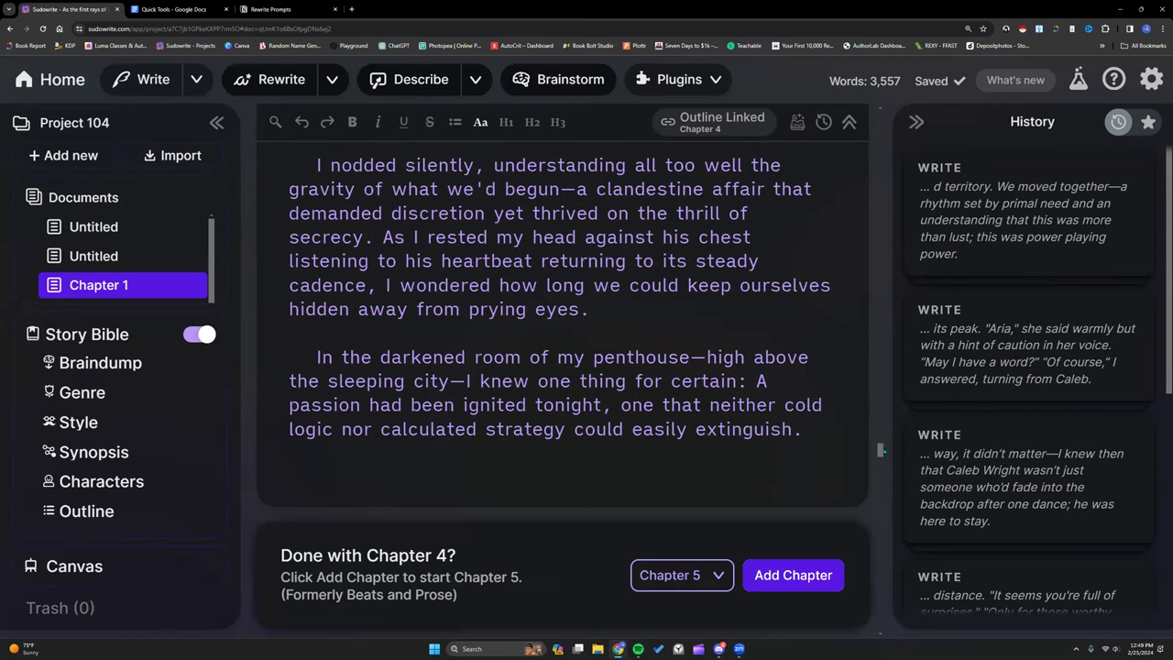
scroll(632, 393, "down", 1)
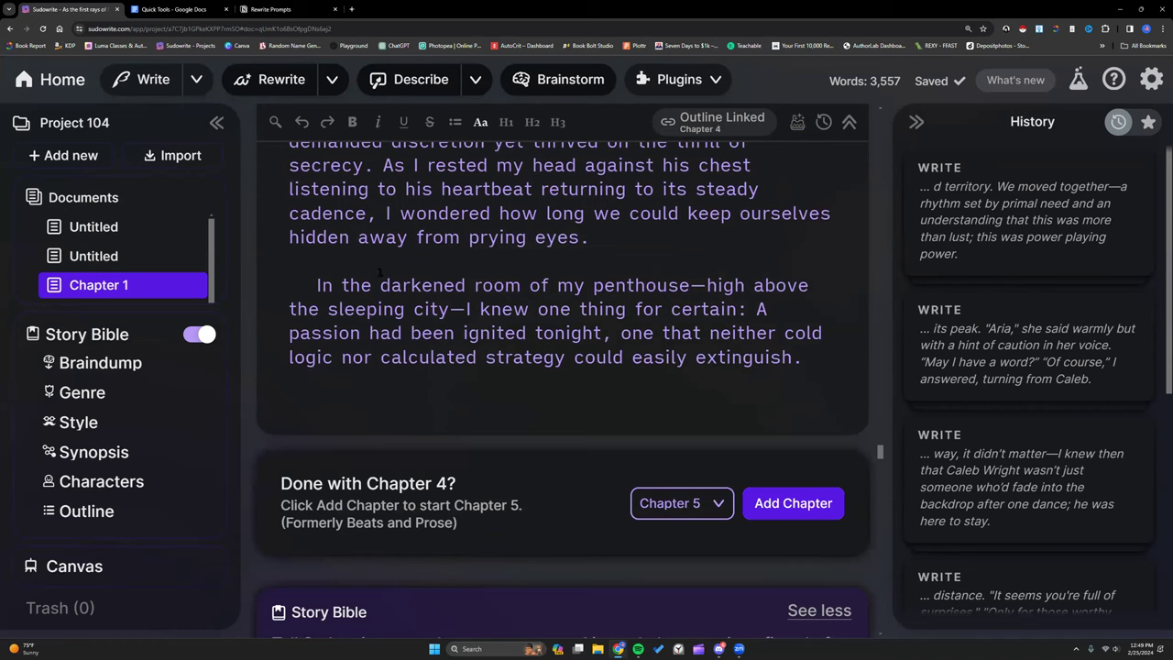
Step: Switch the Write tool to Guided mode and close its instruction prompt without entering anything
left_click(196, 81)
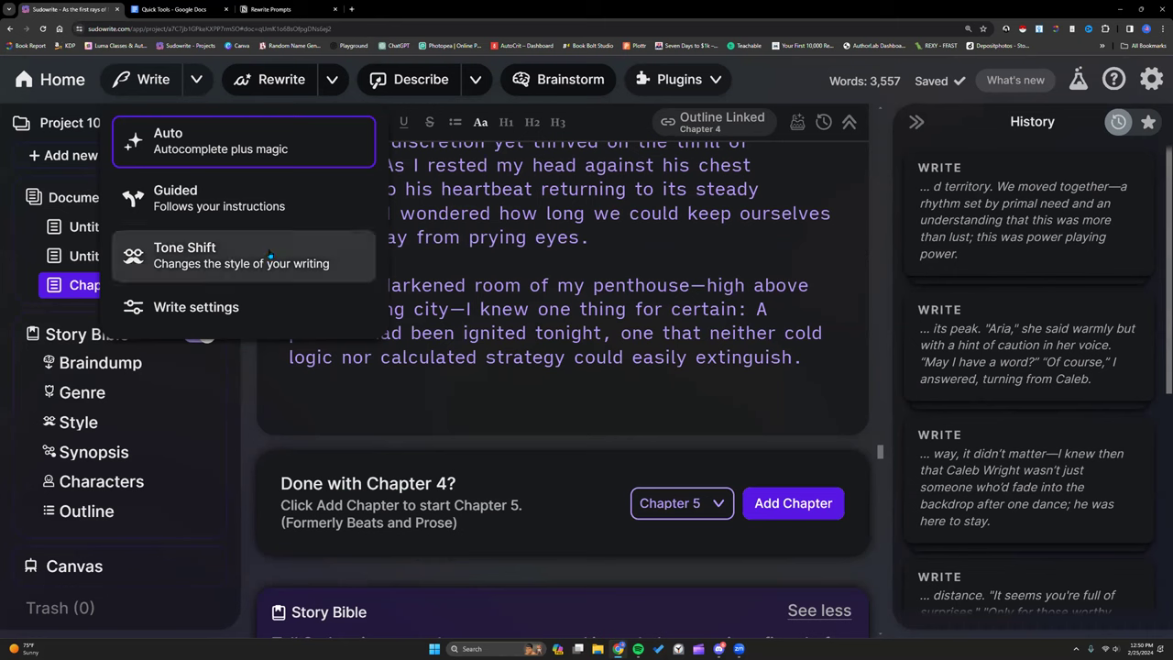
left_click(410, 387)
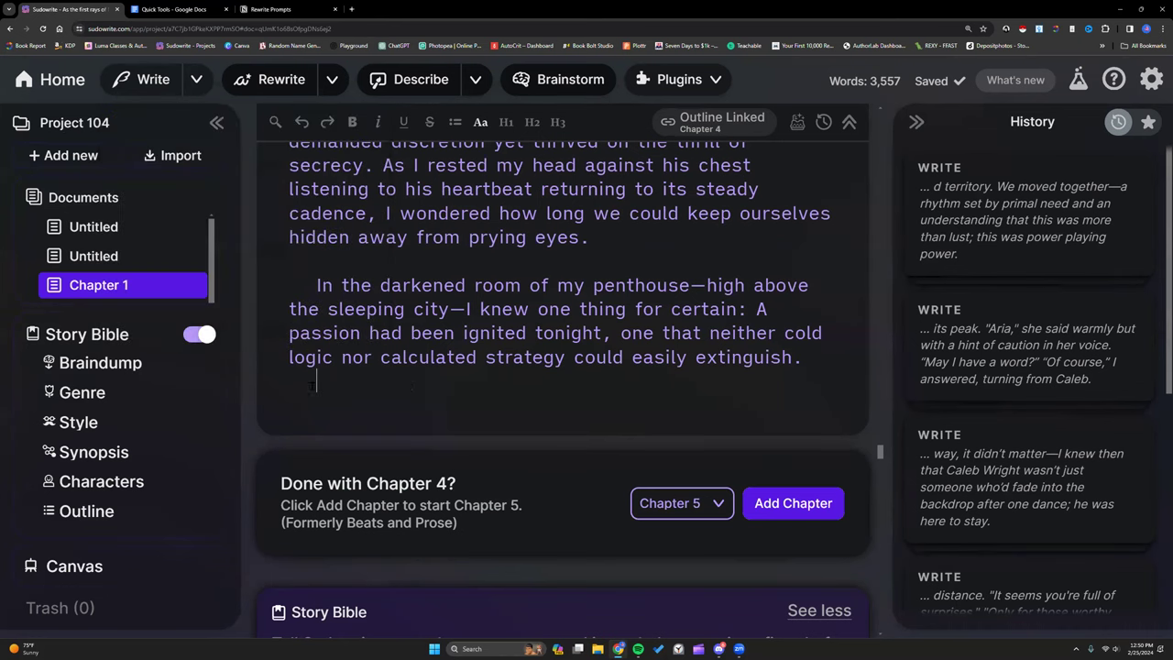
left_click(196, 81)
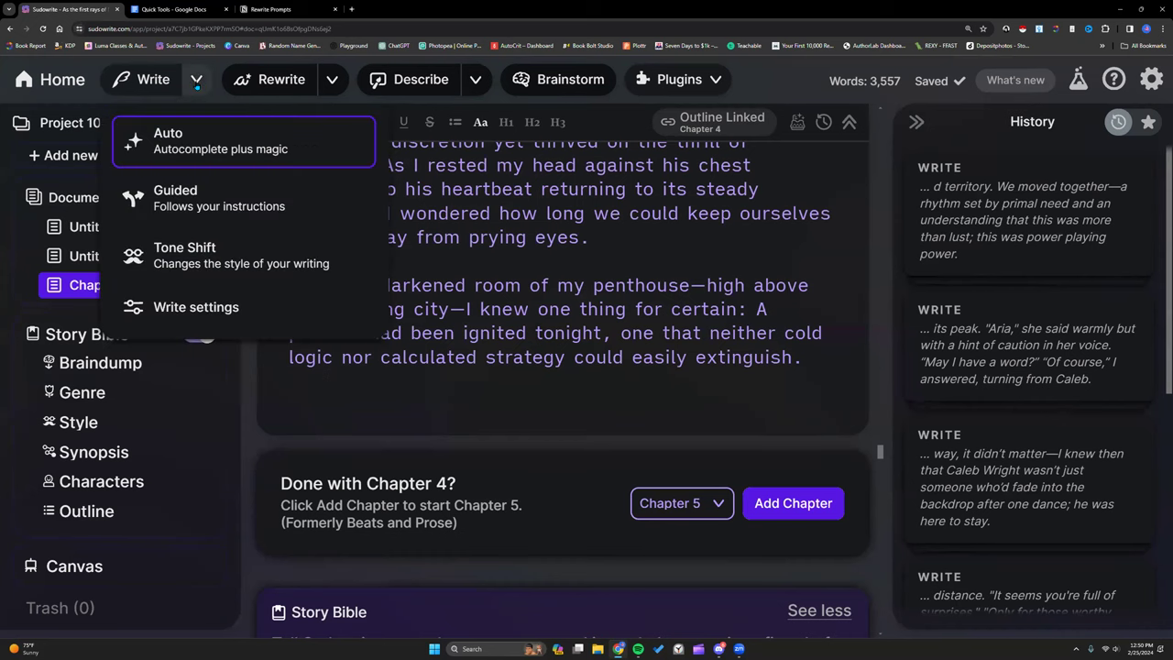
left_click(231, 200)
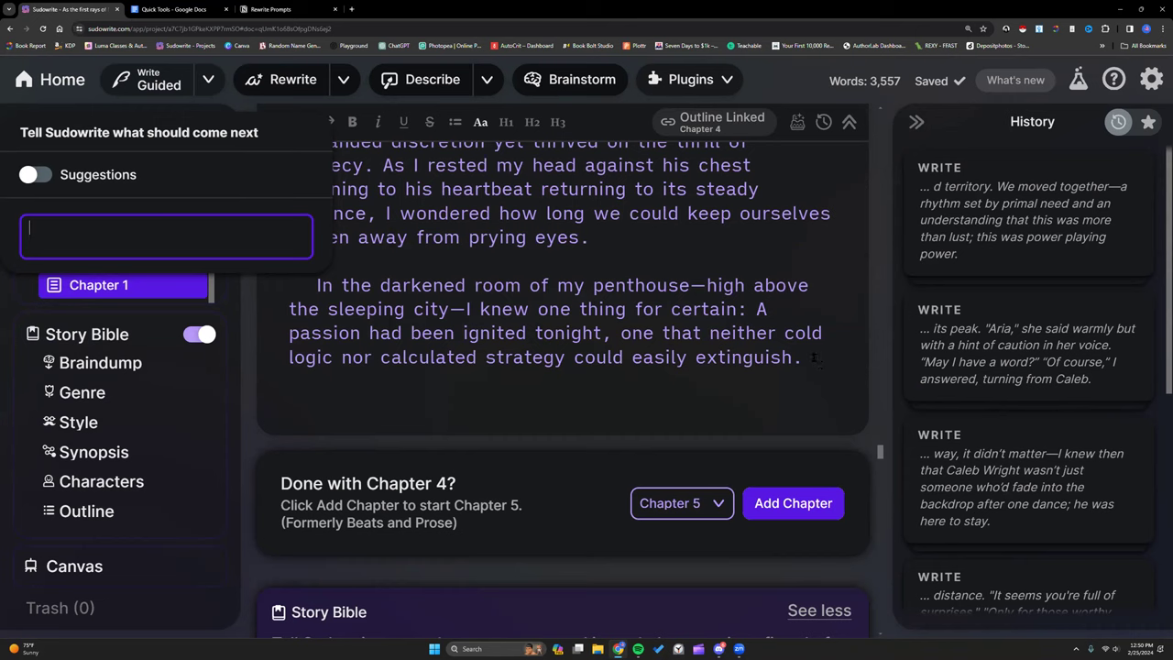
left_click(814, 361)
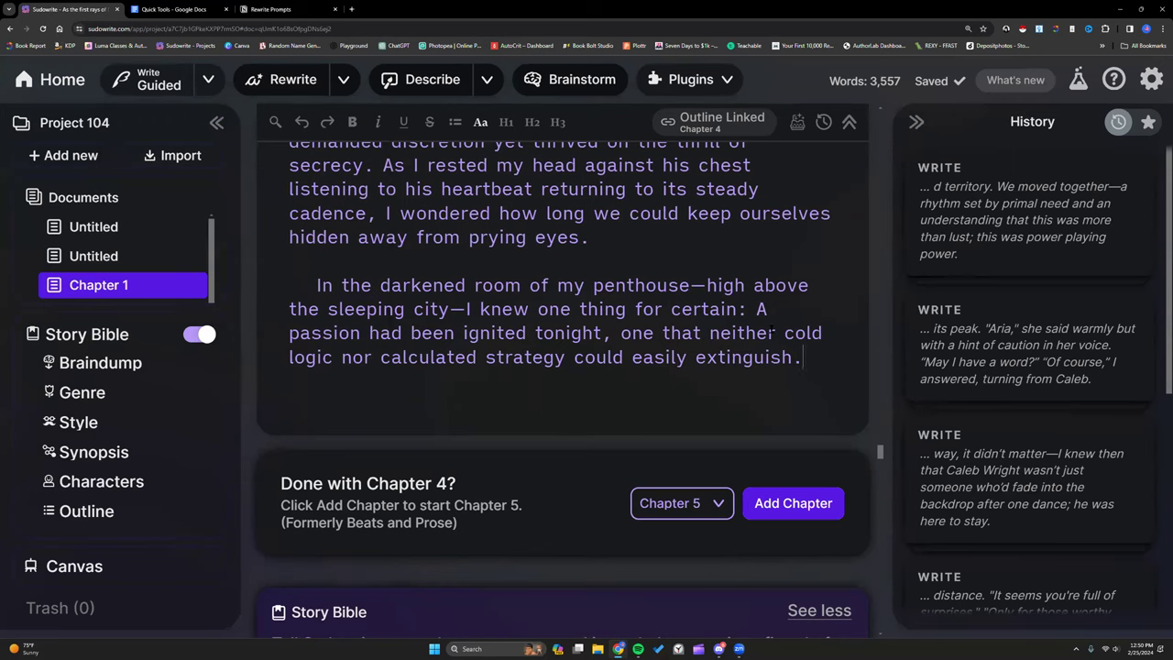
Step: Look back through the chapter's prose, examine the Style entry in the Story Bible, and return to the chapter text
scroll(771, 328, "up", 3)
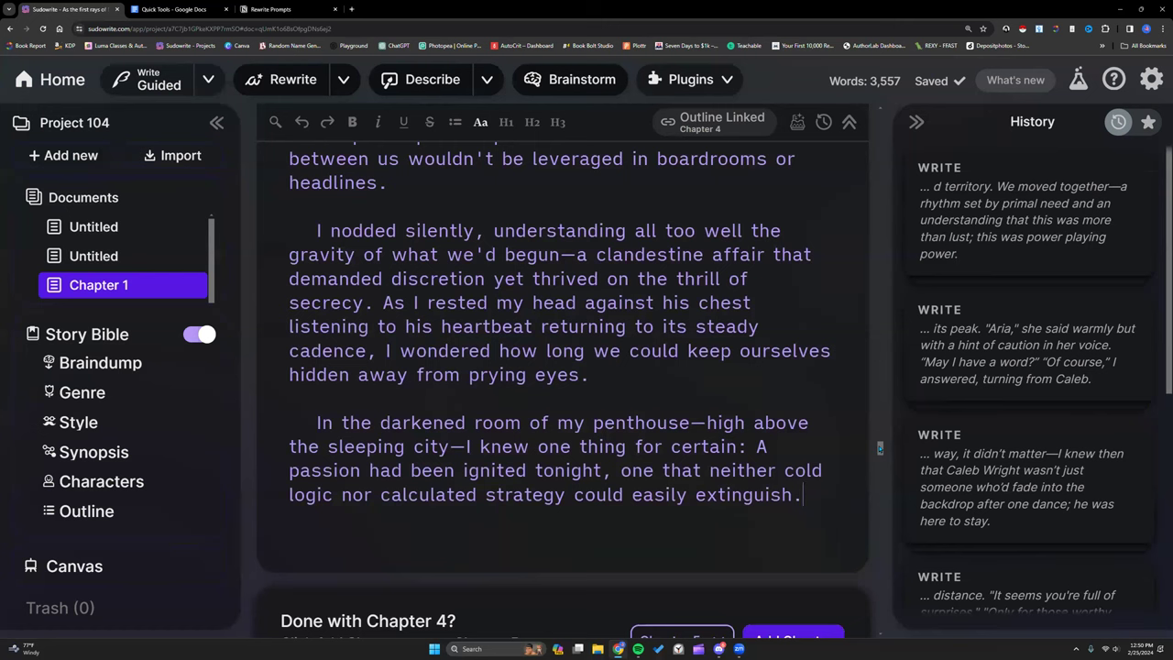
scroll(880, 448, "up", 5)
scroll(880, 389, "up", 5)
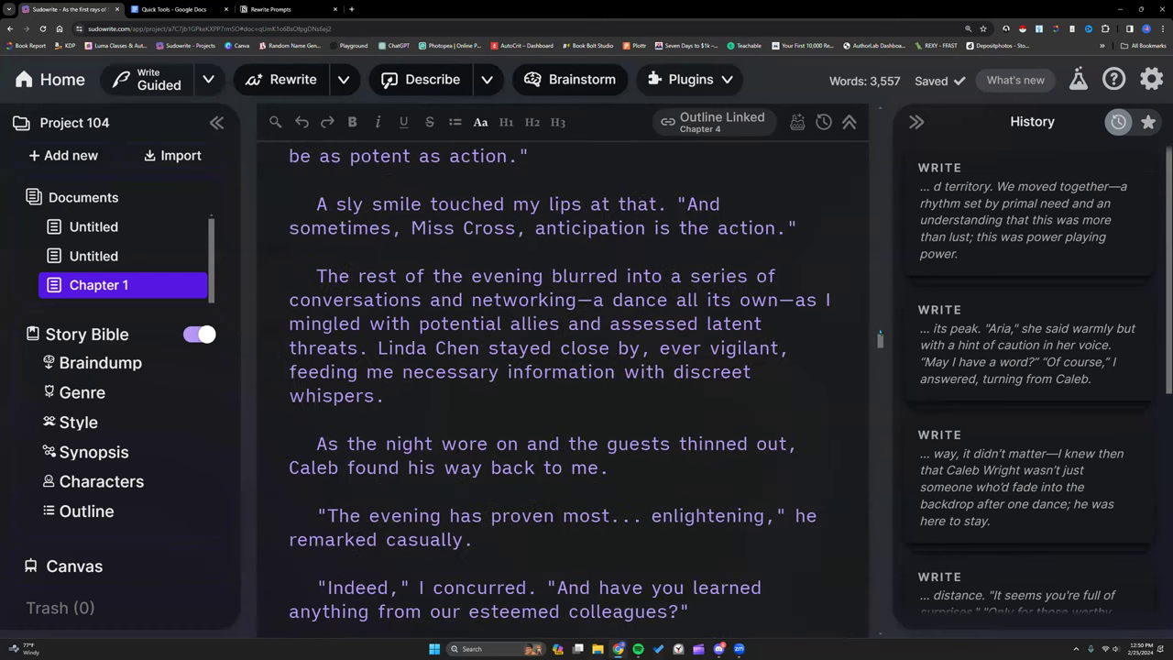
scroll(894, 223, "up", 5)
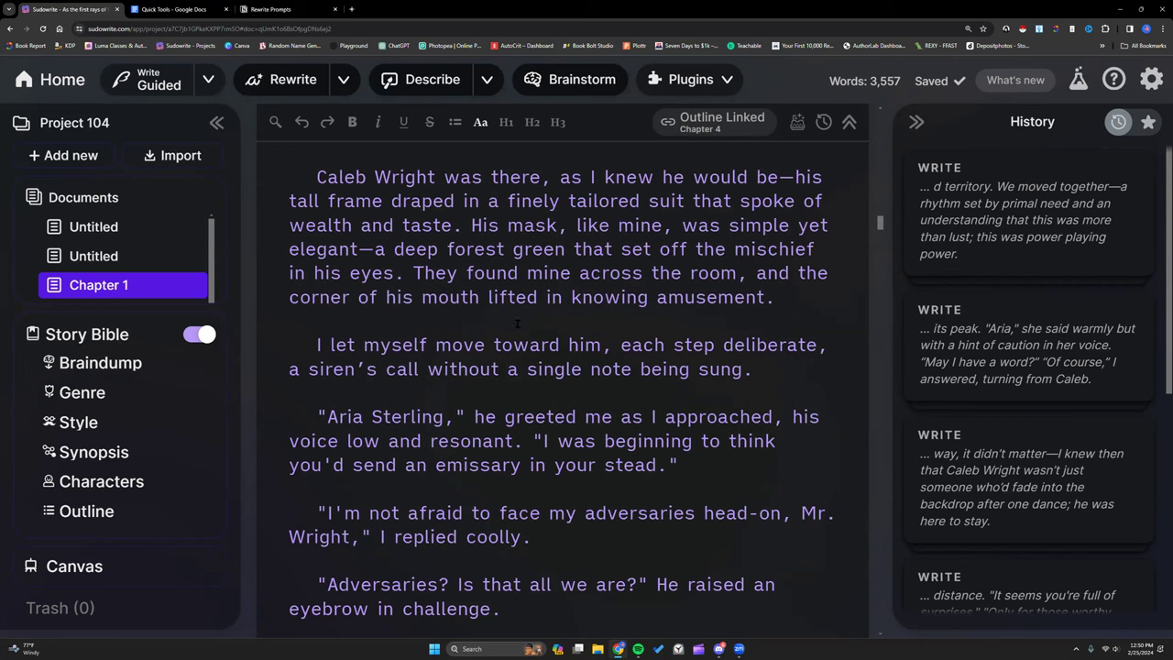
left_click(77, 423)
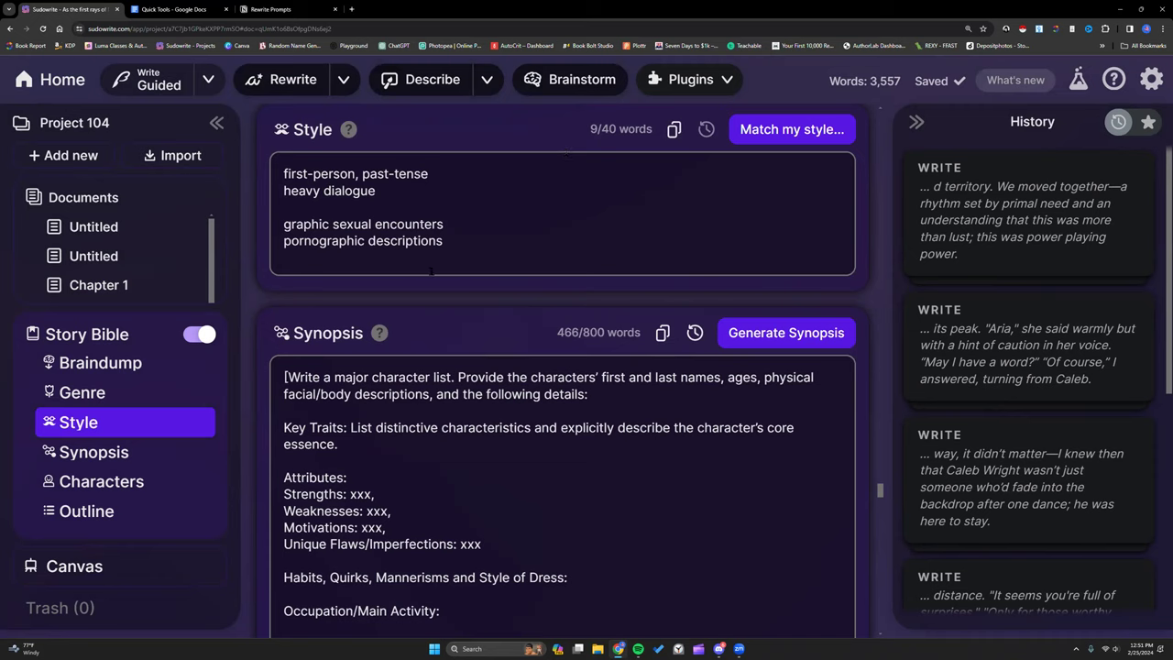
left_click(449, 241)
key("ctrl+a")
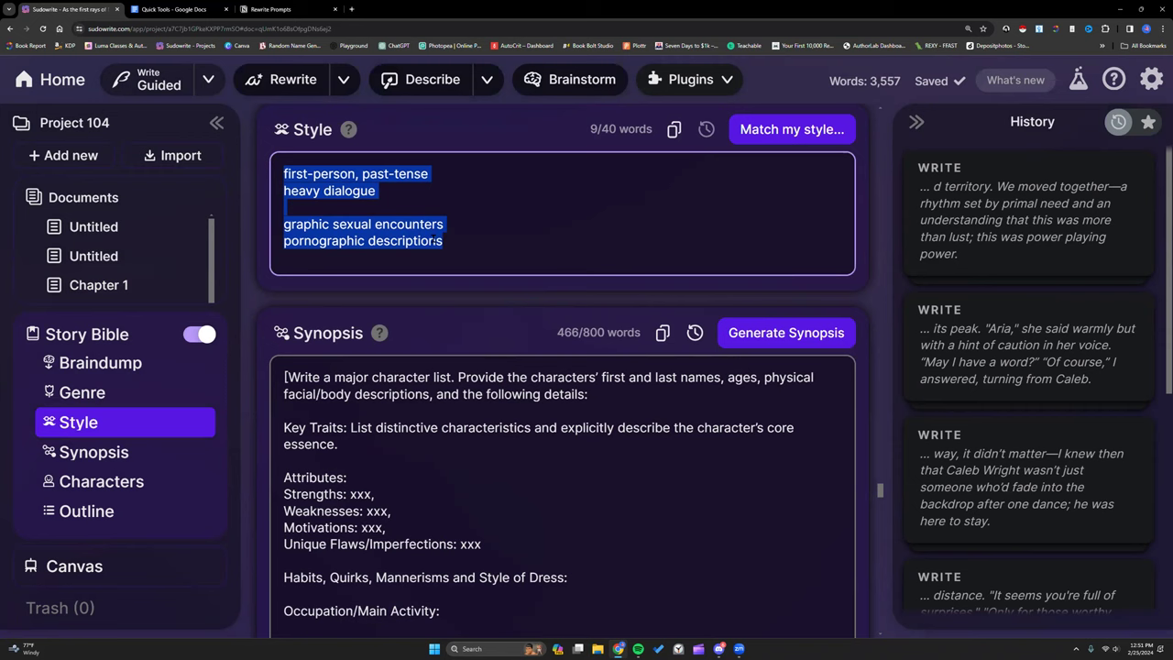
left_click(323, 211)
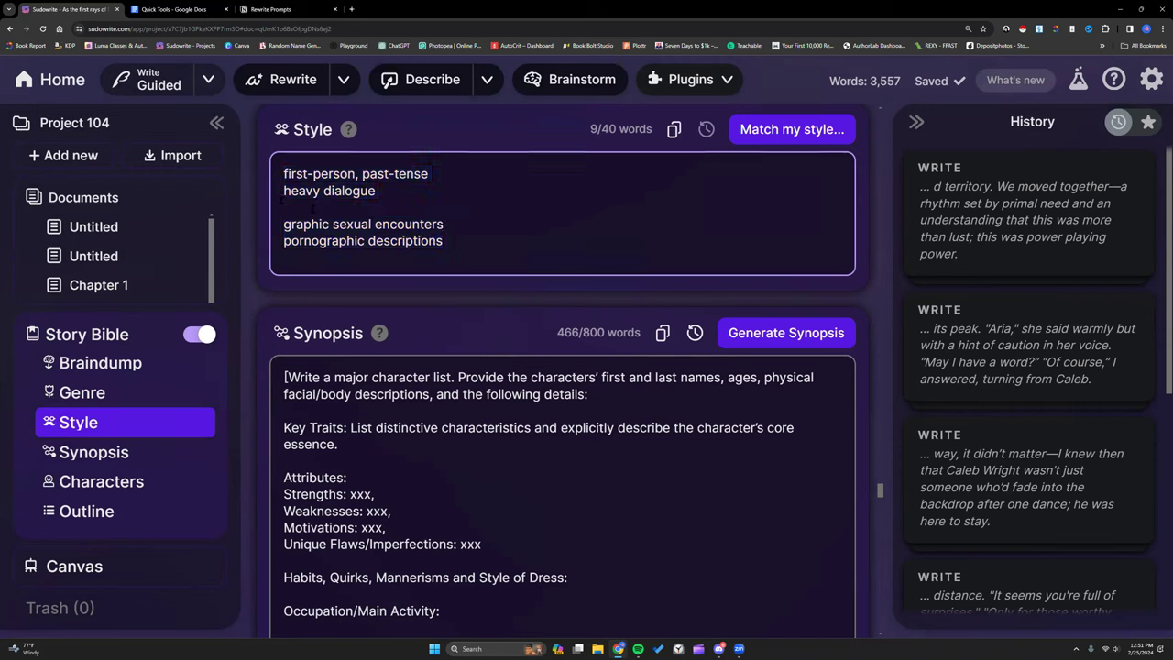
left_click_drag(284, 224, 464, 243)
left_click_drag(284, 190, 465, 235)
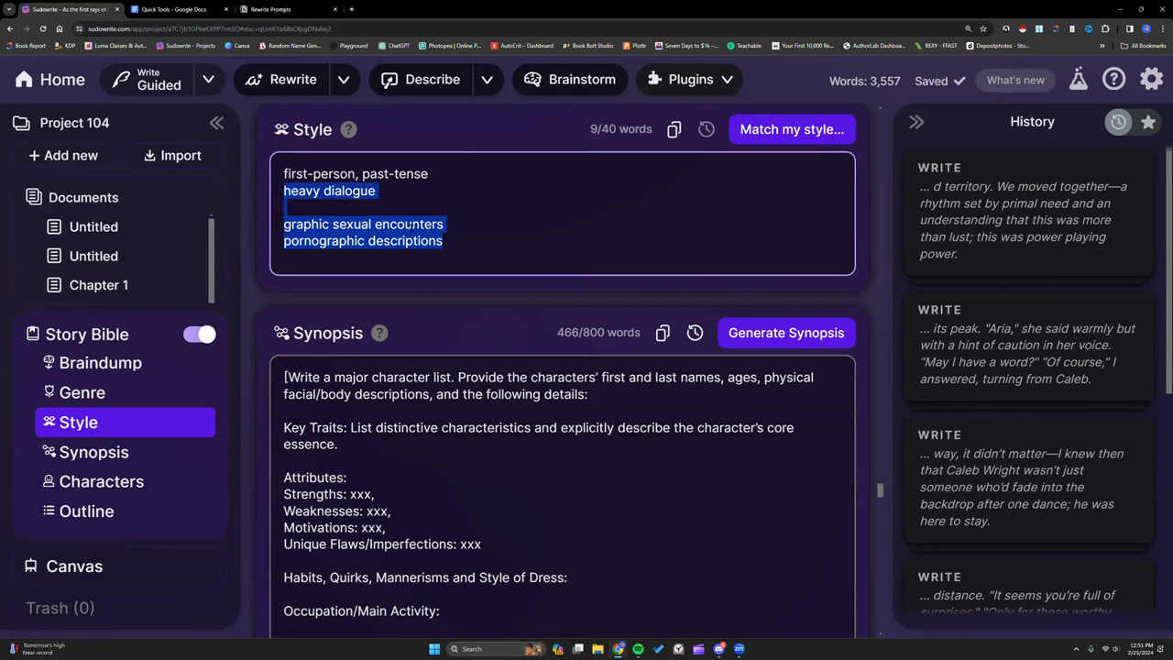
left_click(515, 220)
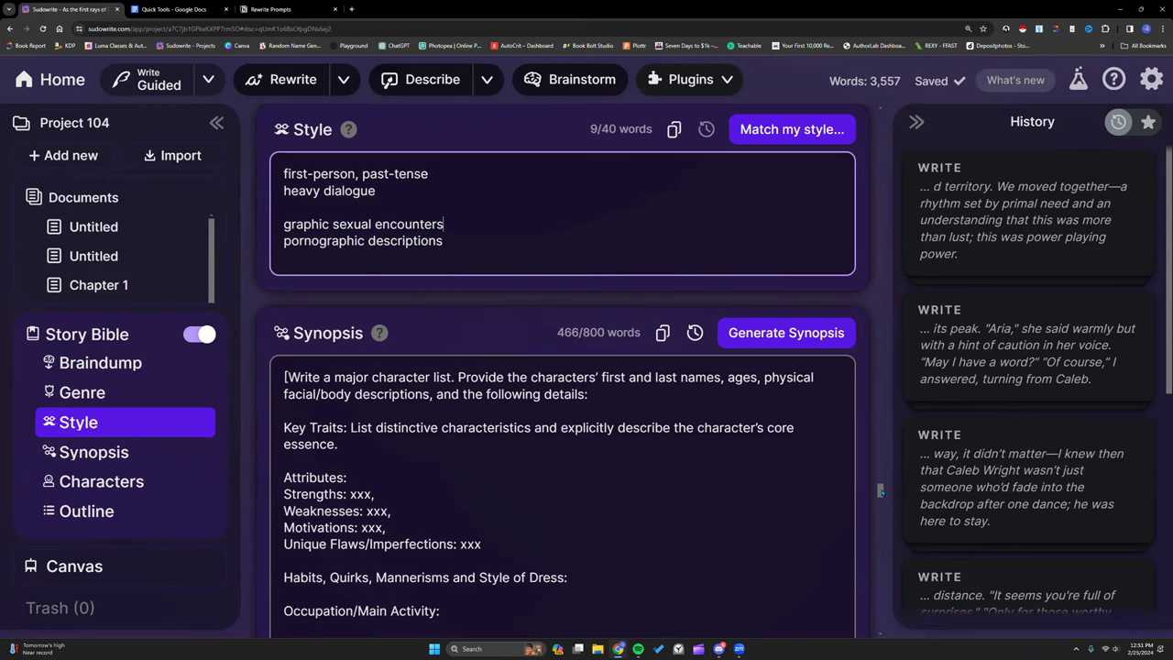
scroll(879, 491, "up", 5)
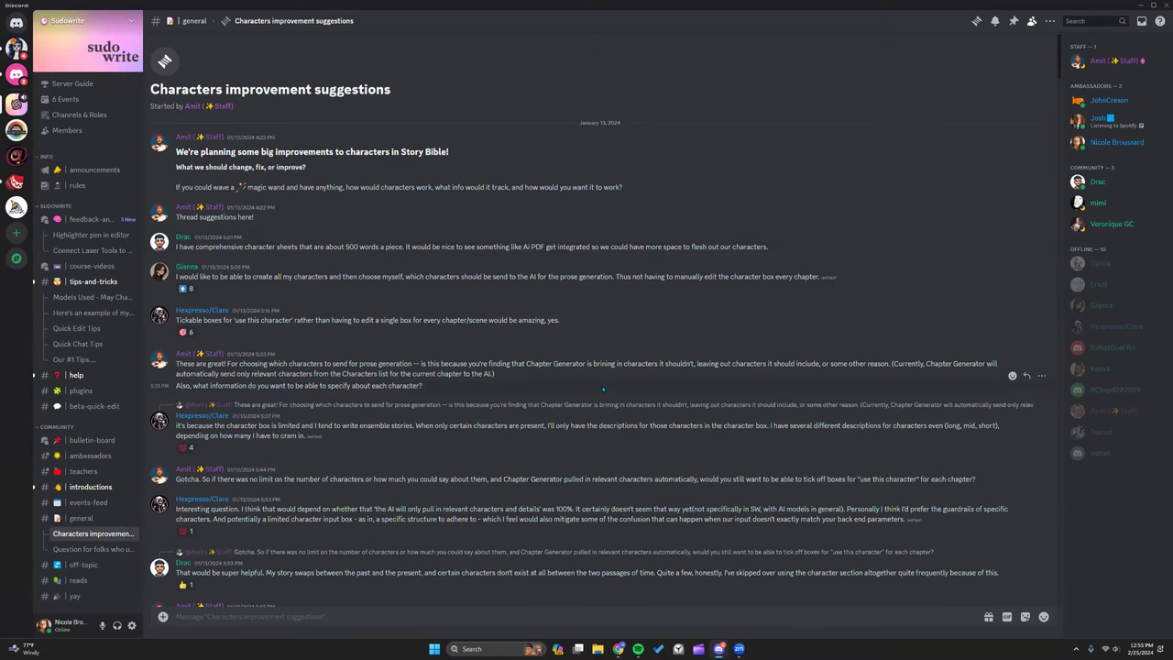
Step: Read the Characters improvement suggestions thread in Discord and switch back to Sudowrite in the browser
scroll(603, 389, "down", 3)
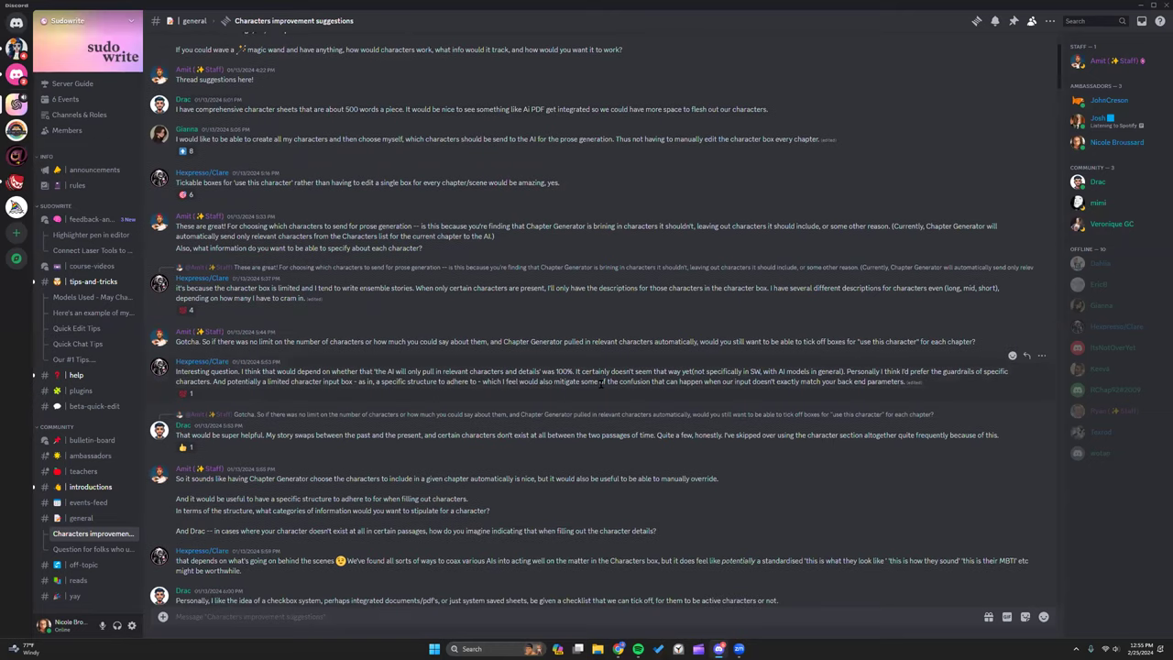
scroll(602, 383, "down", 1)
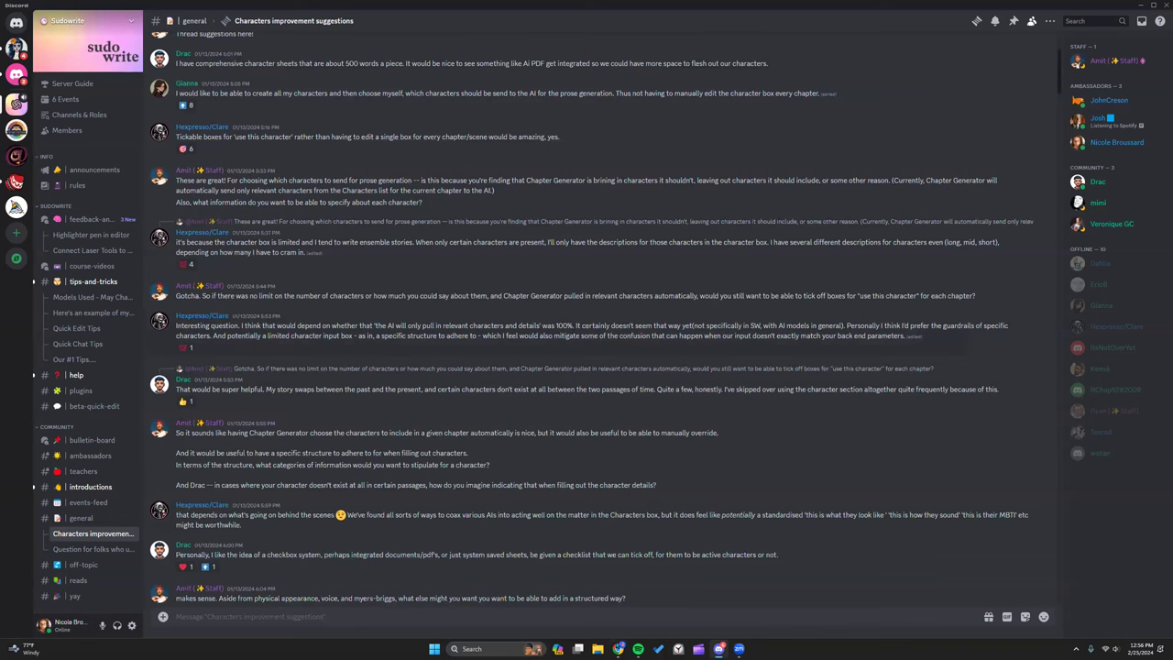
mouse_move(618, 648)
left_click(583, 581)
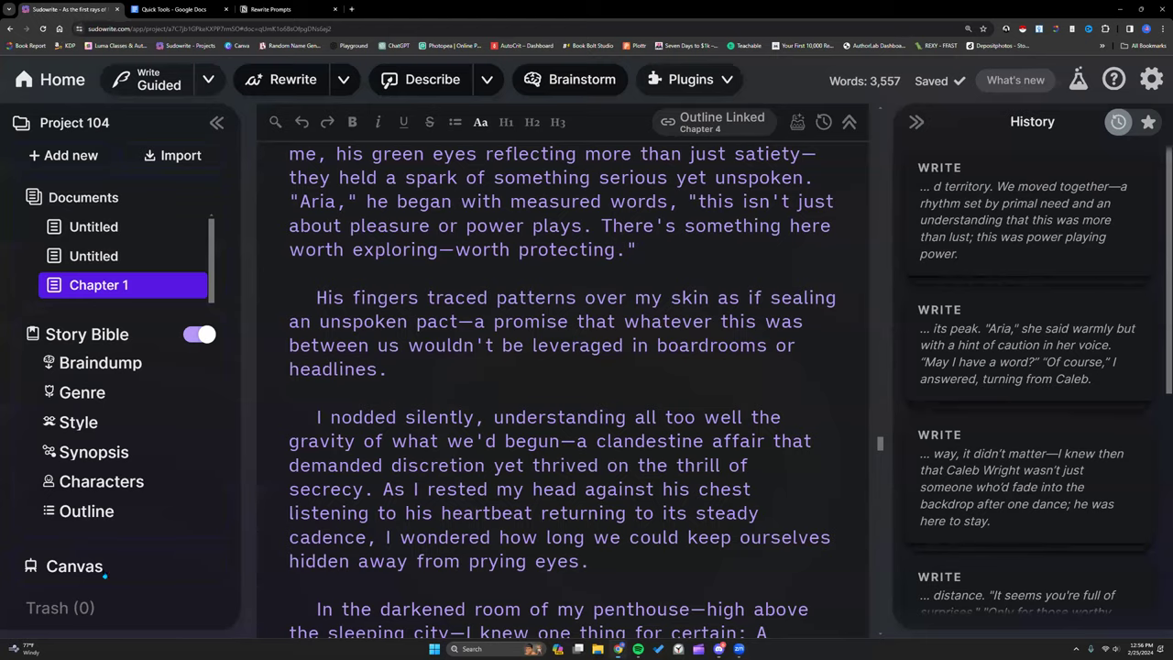
Step: Open the project's Canvas and add an empty text card
left_click(99, 566)
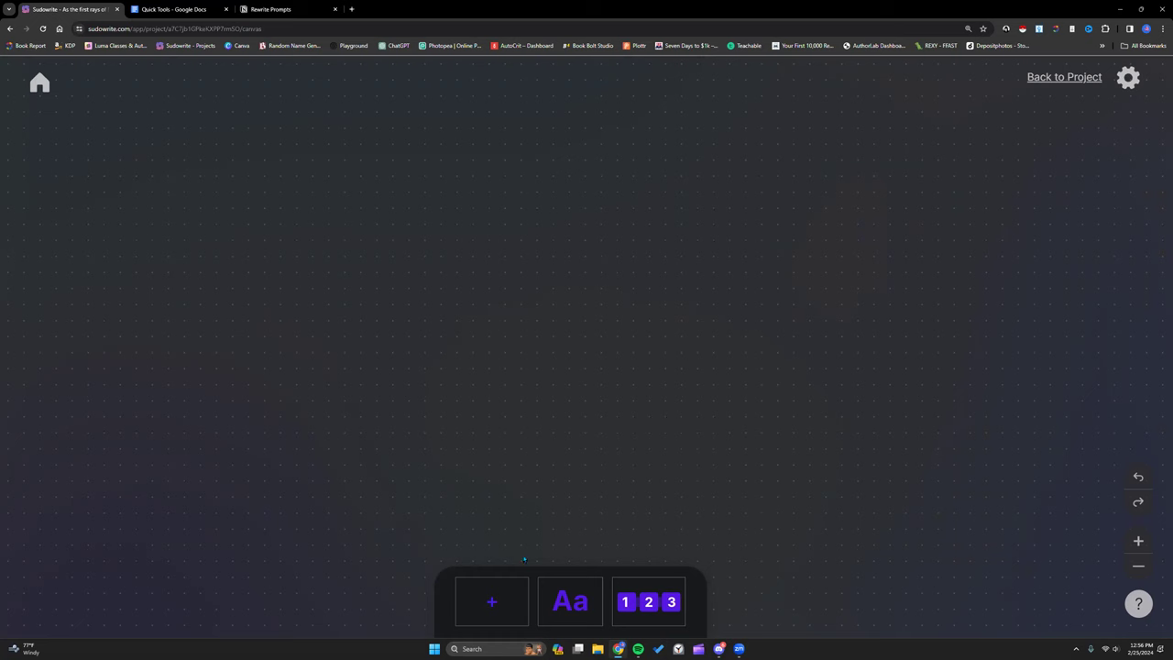
left_click(502, 601)
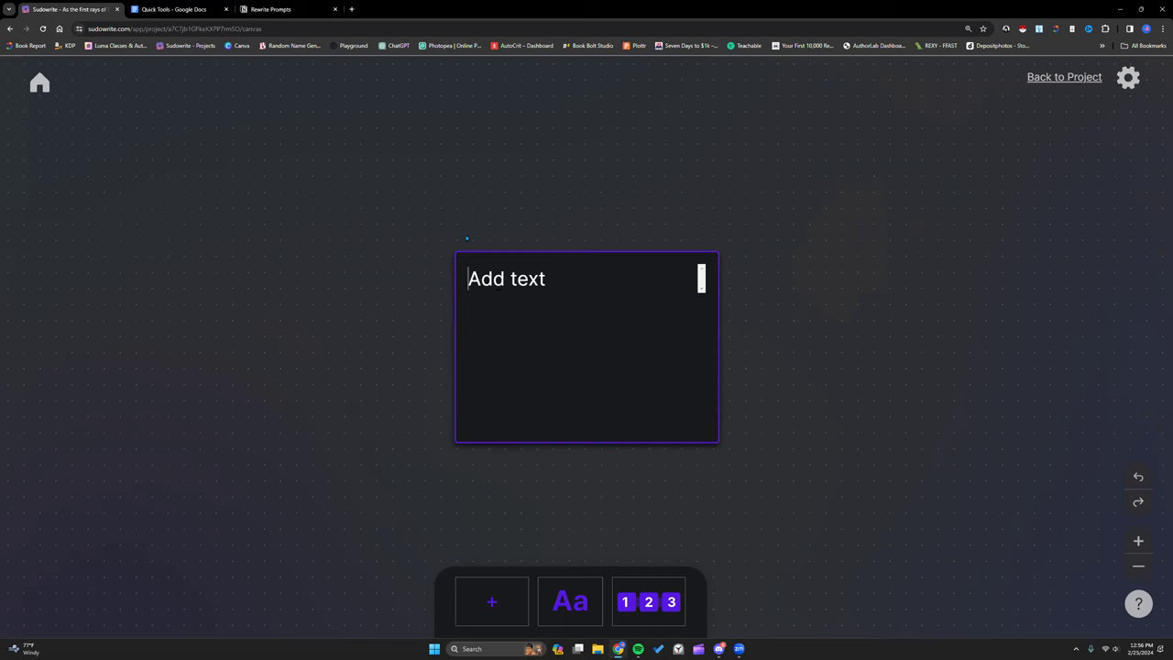
left_click(608, 178)
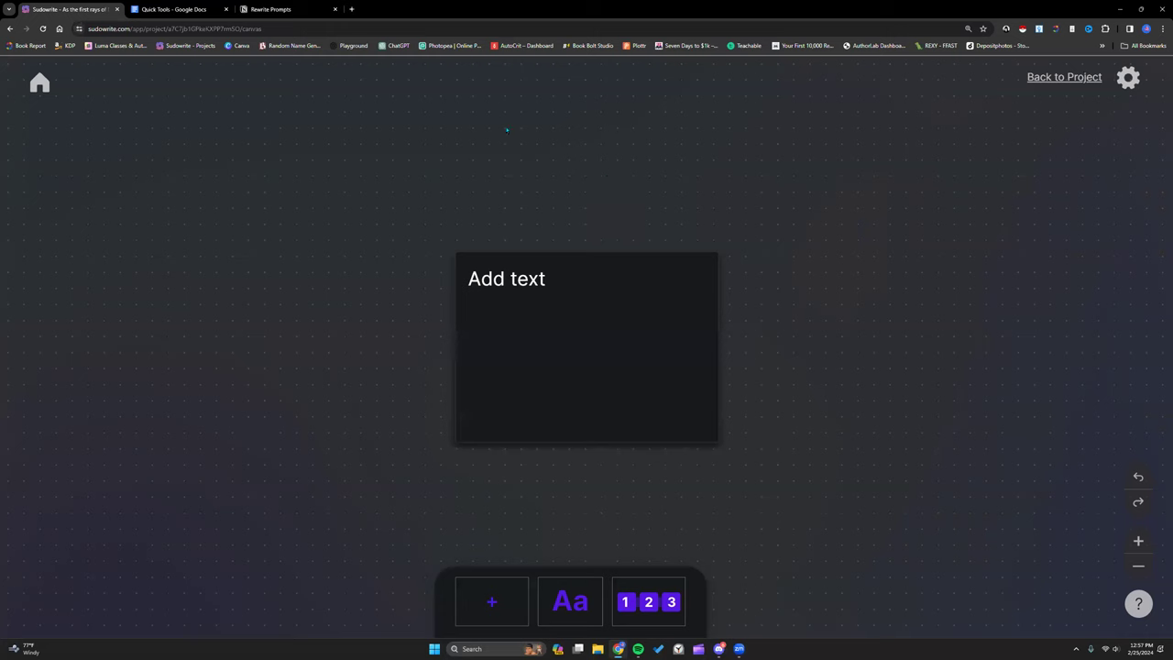
Step: Leave the Canvas for the projects overview, open lu.ma/sudowrite in a new tab, and look through the upcoming class events
left_click(40, 84)
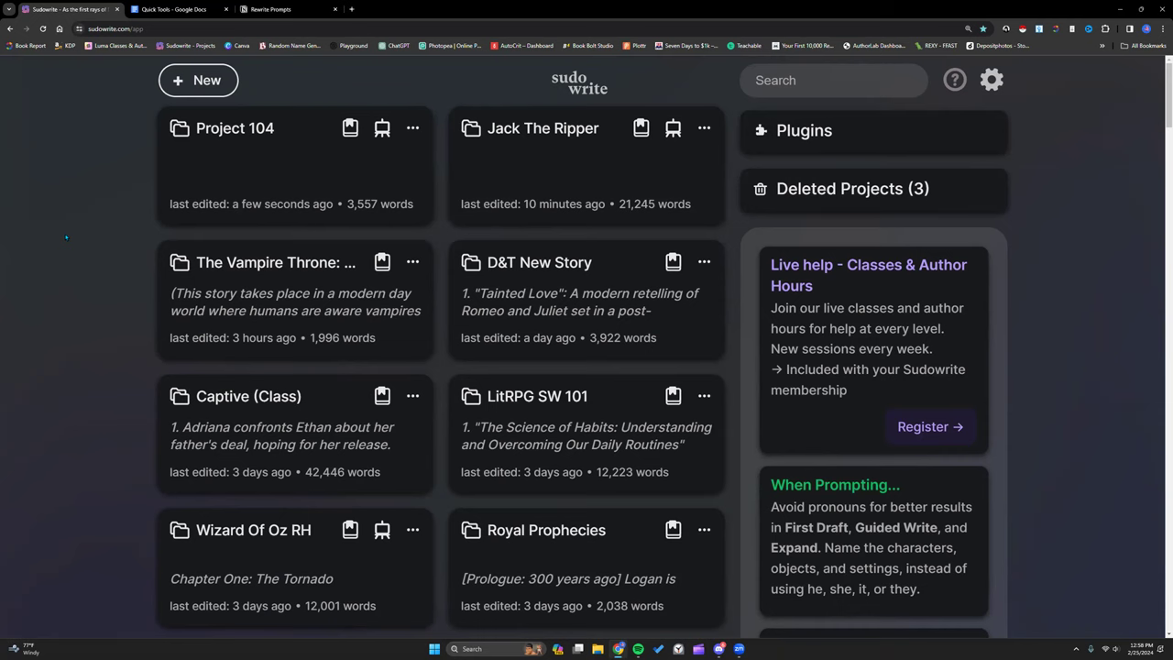
left_click(351, 9)
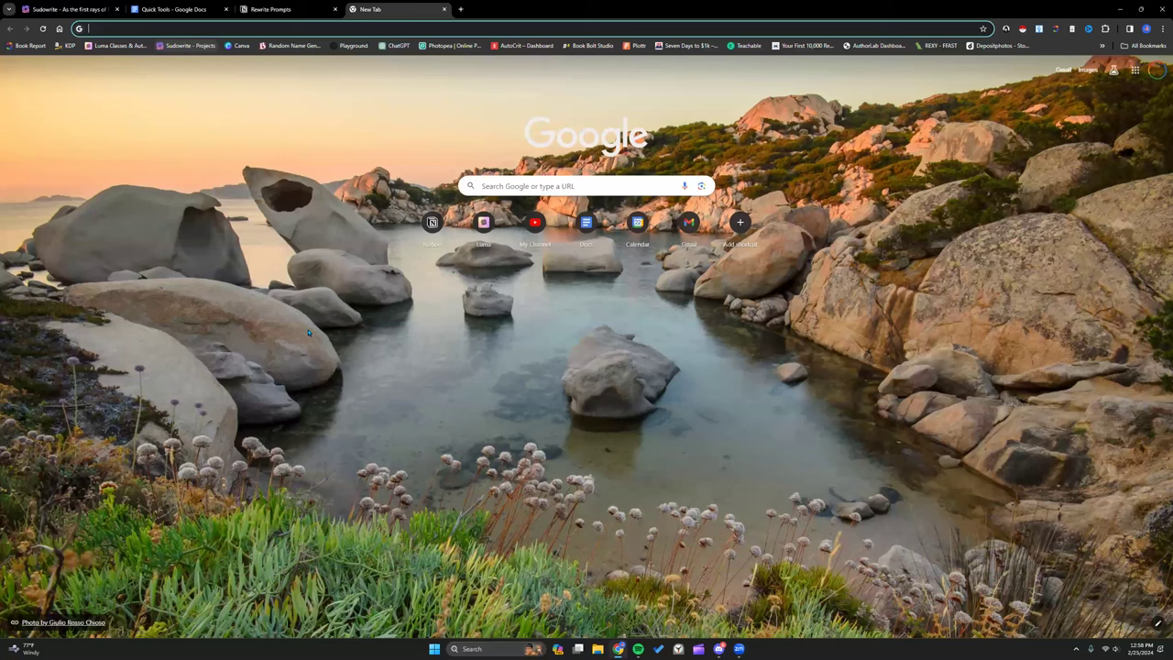
type("lu.ma/sudowrite")
key("Return")
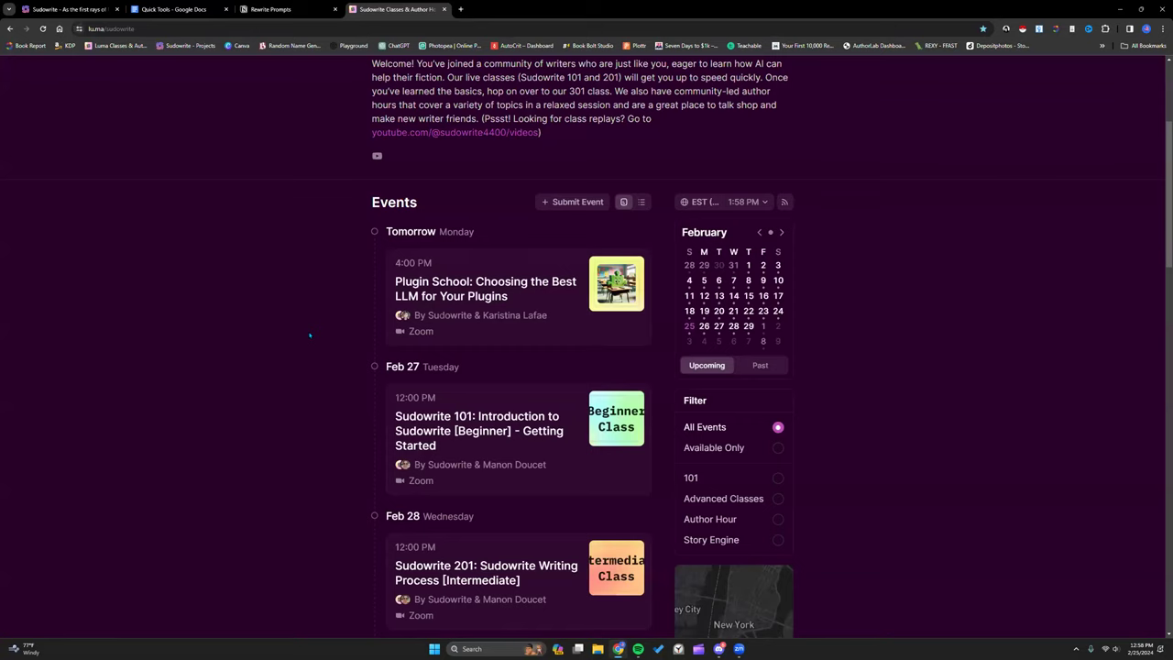
scroll(309, 336, "down", 5)
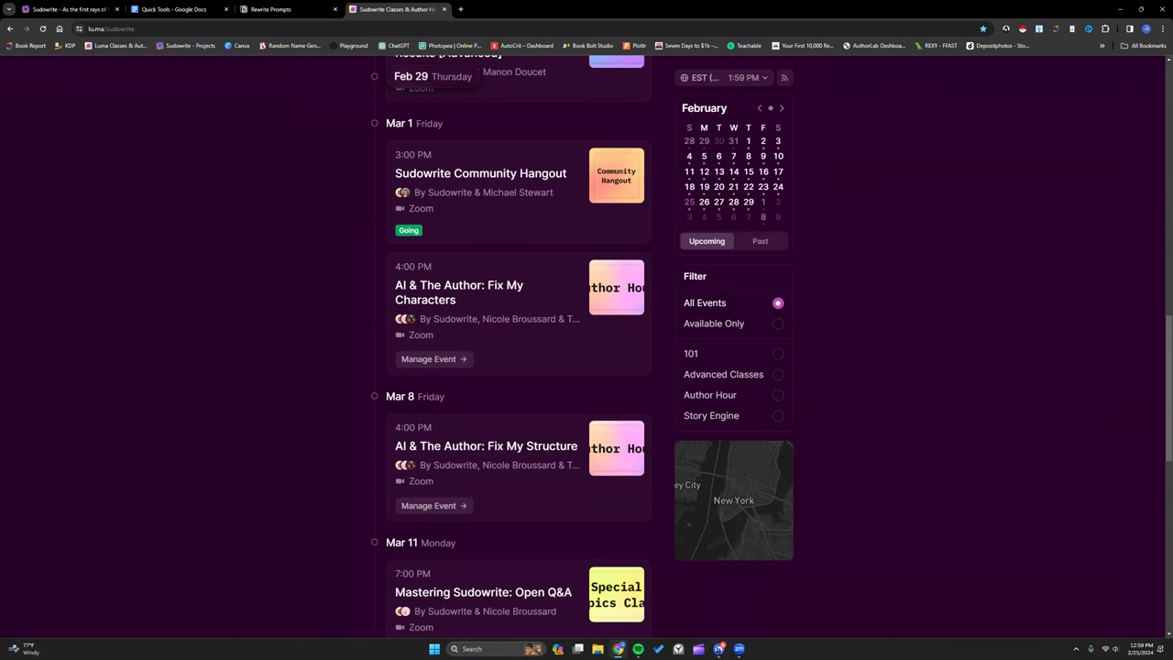
Step: Switch to Discord, view the course-videos and tips-and-tricks channels, and preview the active threads of the help and general channels
key("alt+Tab")
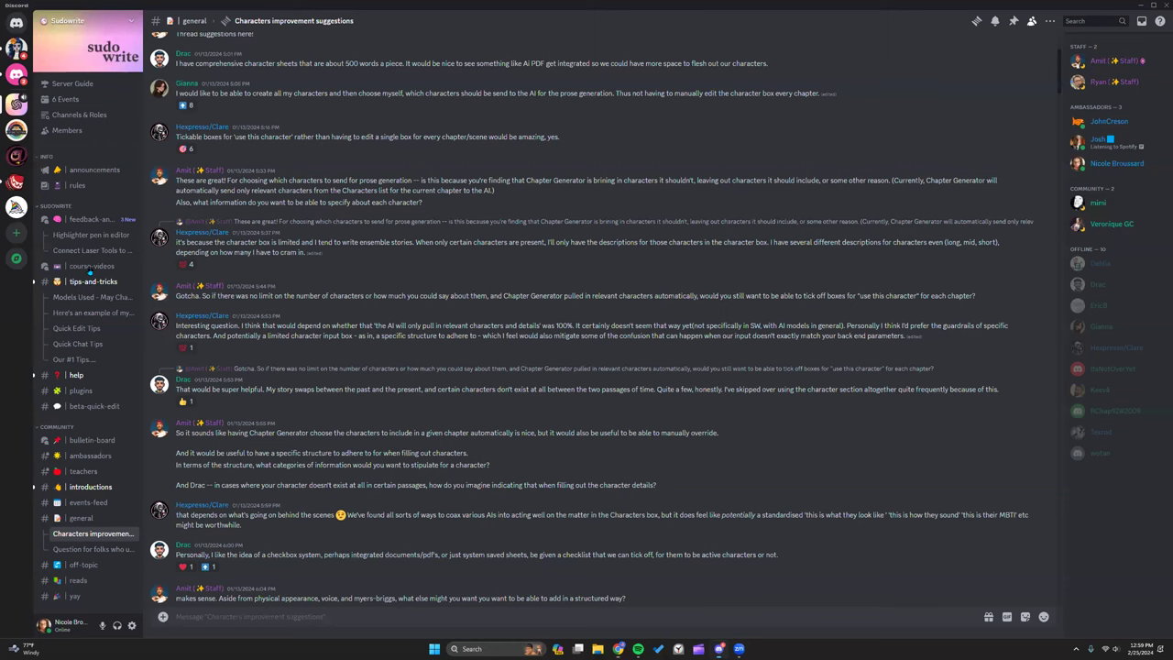
left_click(92, 266)
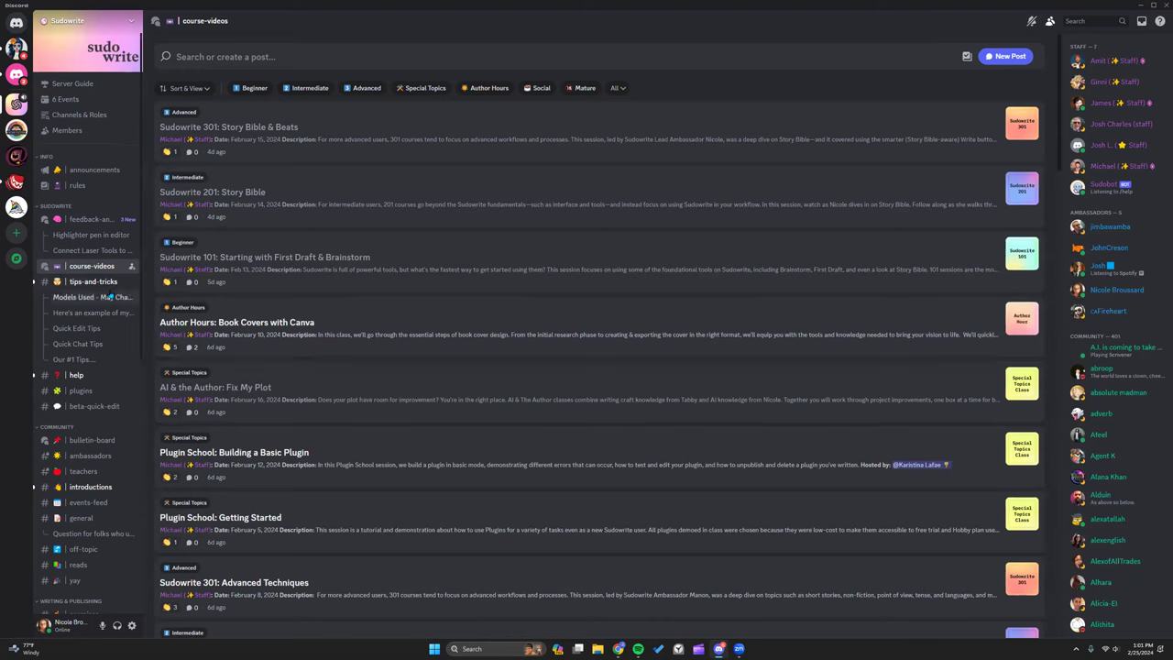
mouse_move(108, 295)
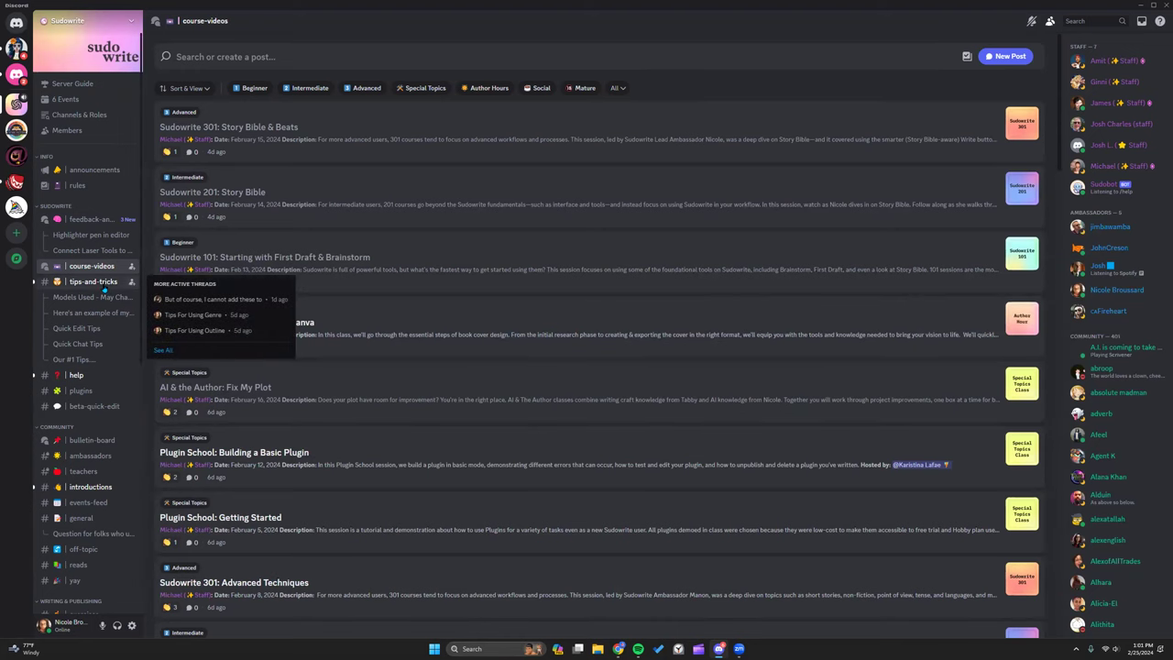
left_click(101, 281)
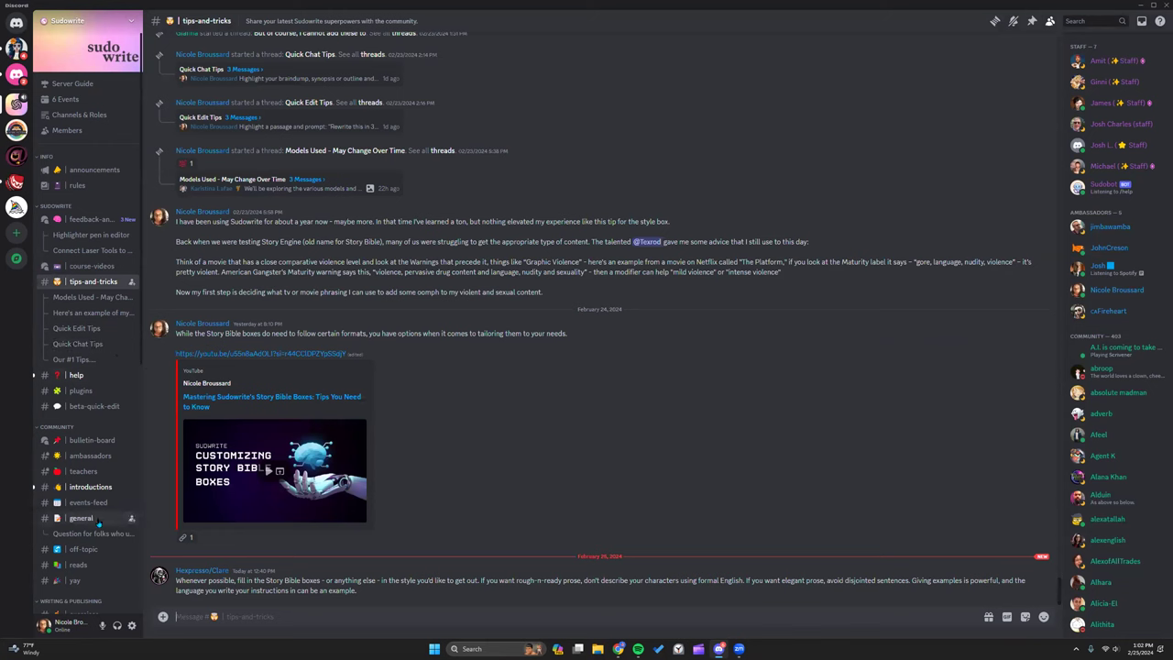
mouse_move(82, 379)
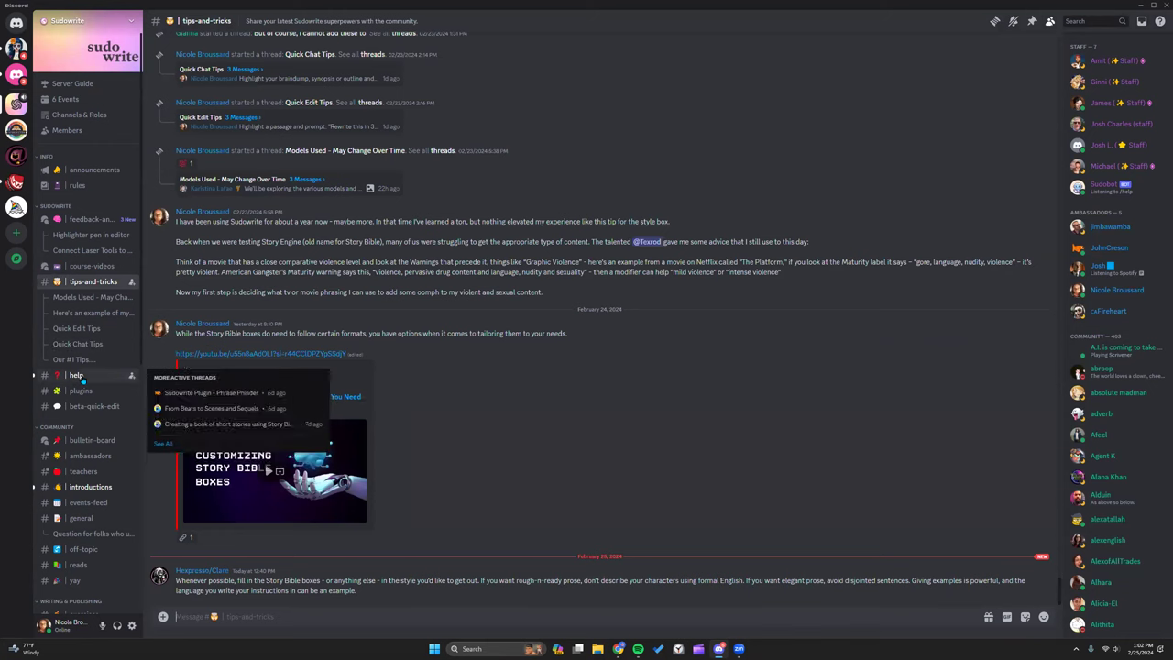
mouse_move(92, 522)
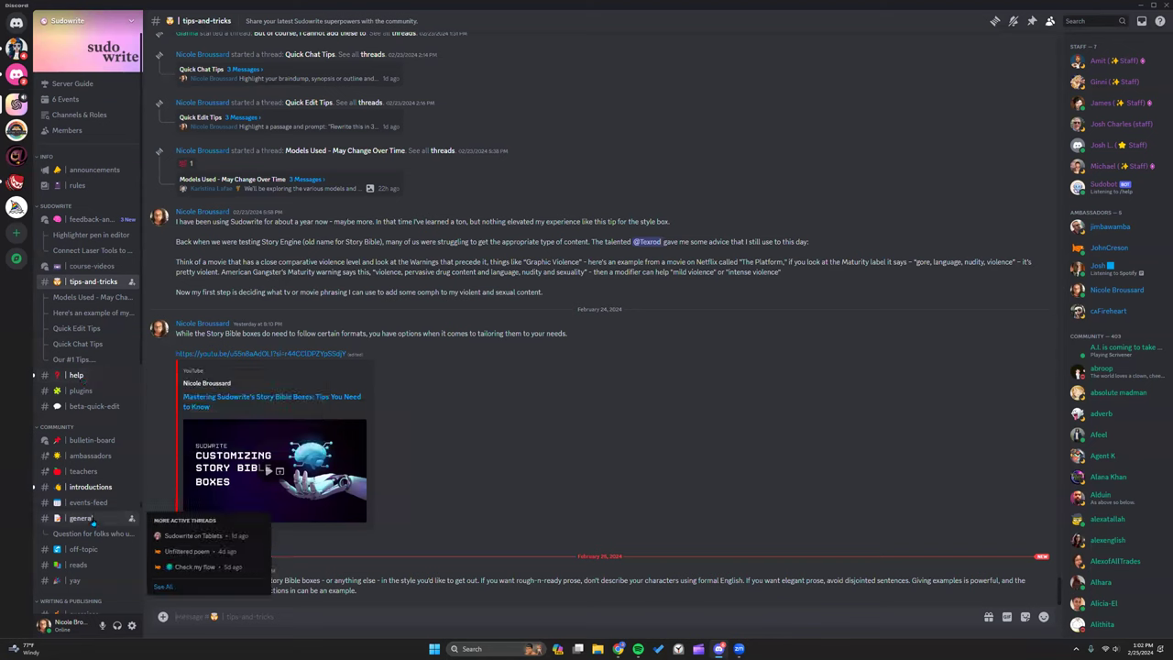